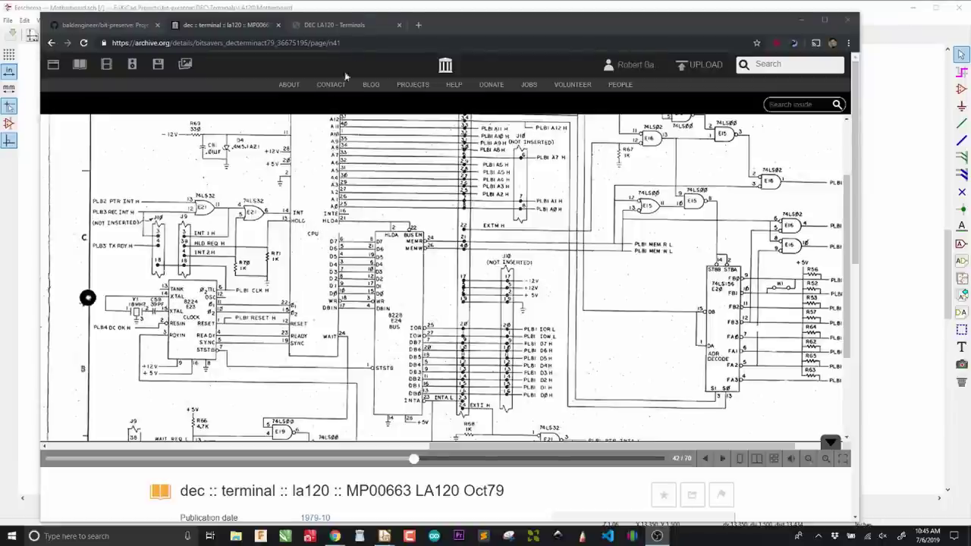
Review the DEC LA120 page on the terminals wiki, the terminal's scanned schematic and the bit-preserve repository's readme
click(348, 24)
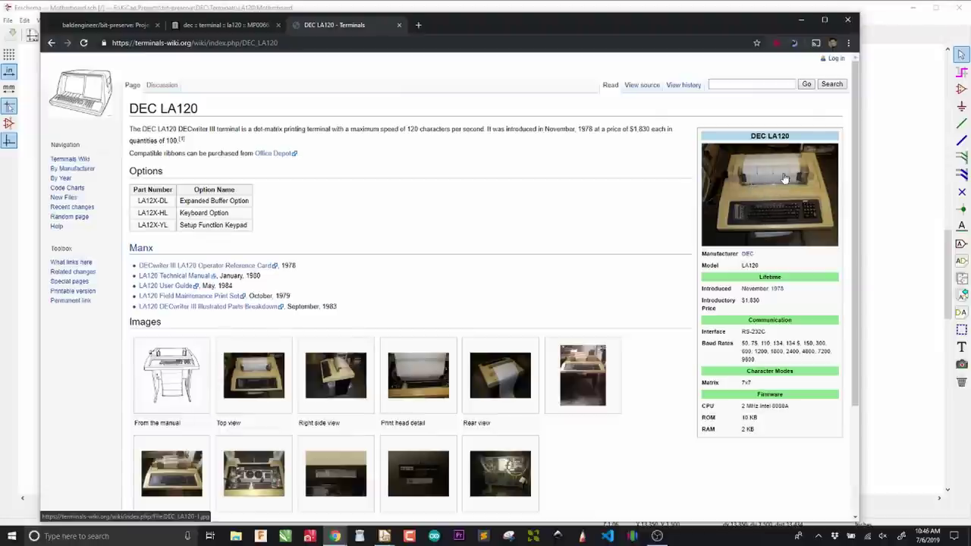
key(ctrl+shift+Tab)
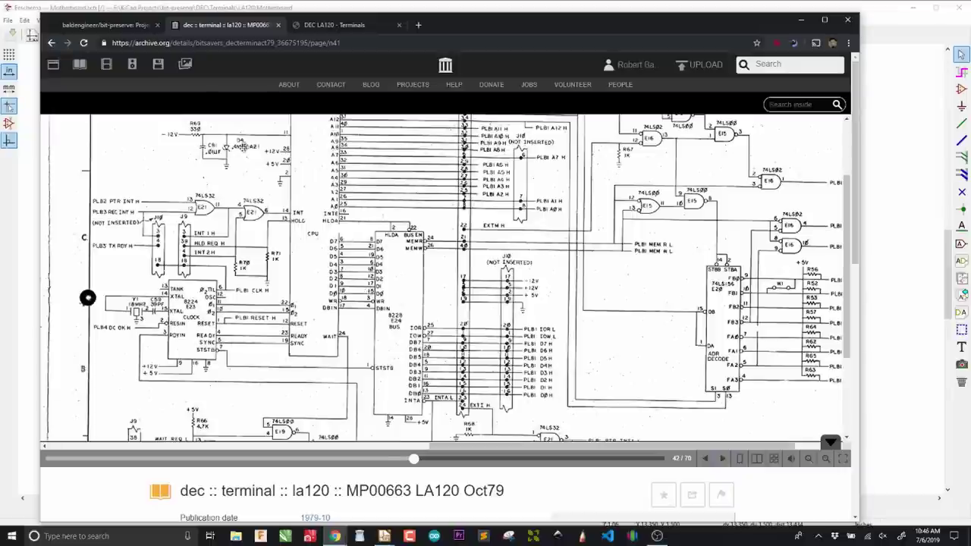
click(133, 25)
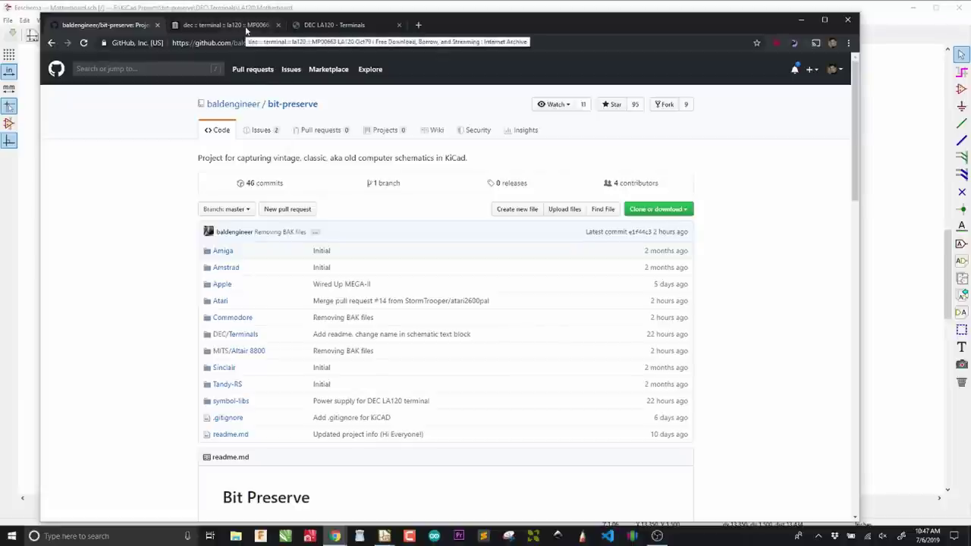
scroll(185, 211, down, 3)
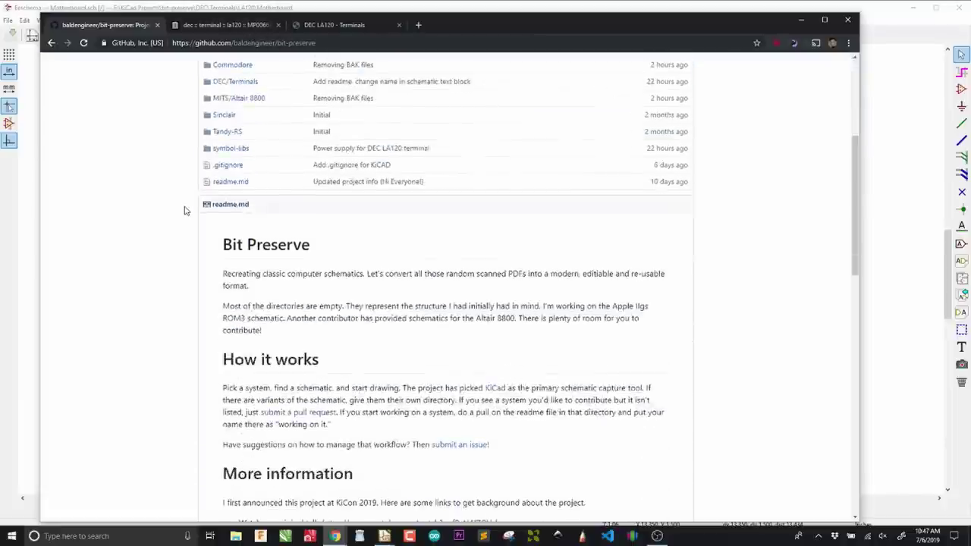
key(ctrl+Tab)
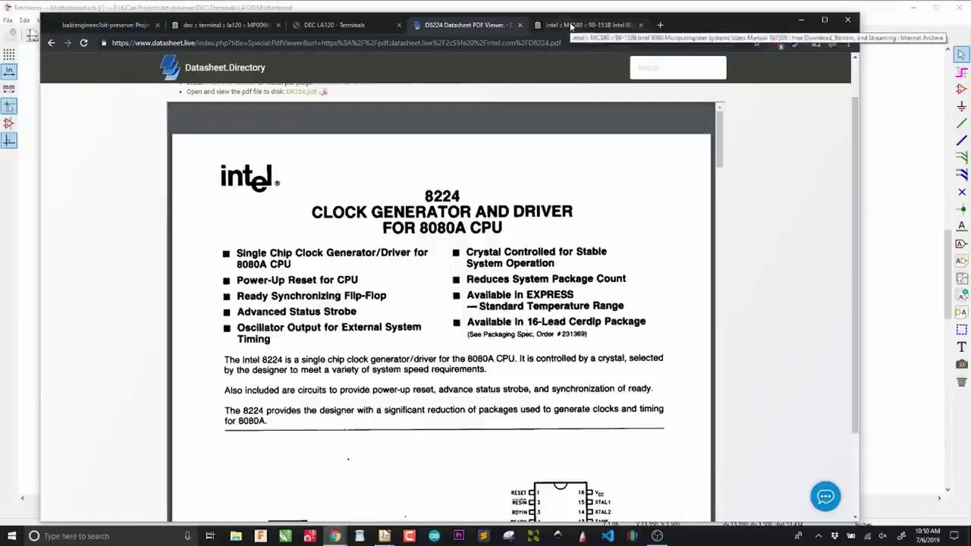
Examine the Intel 8224 datasheet's block diagram and pin configuration, and the contents page of the Intel 8080 Microcomputer Systems User's Manual
click(571, 25)
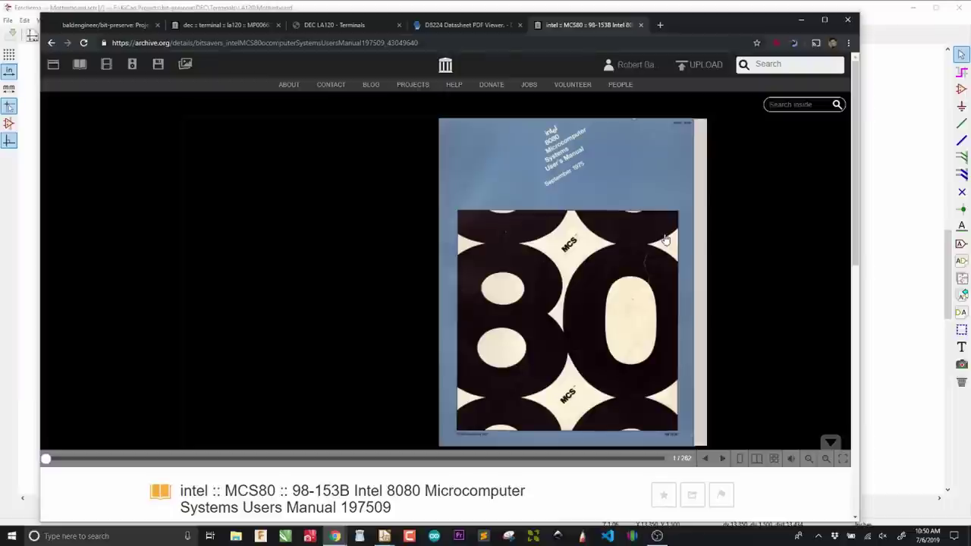
click(480, 26)
scroll(426, 256, down, 1)
scroll(428, 256, down, 6)
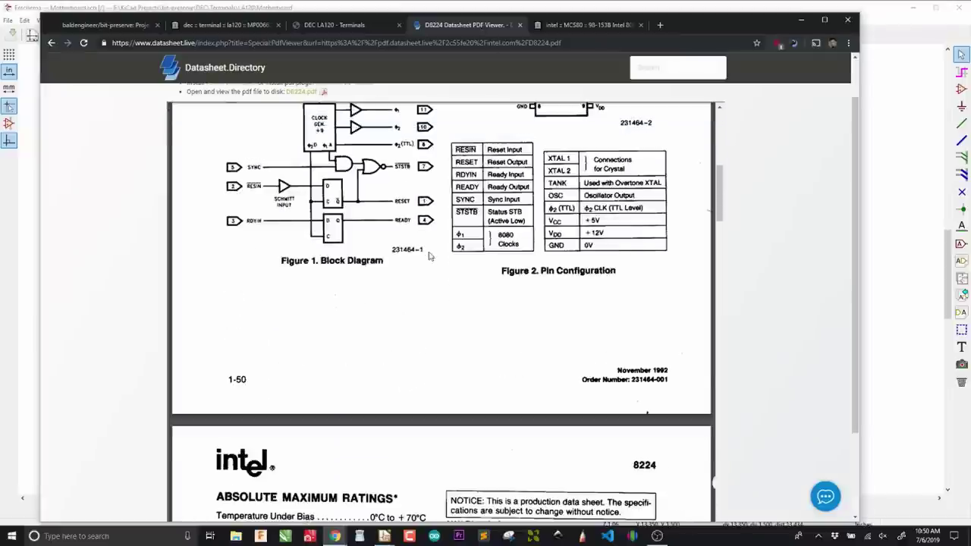
scroll(429, 256, up, 4)
scroll(428, 256, up, 2)
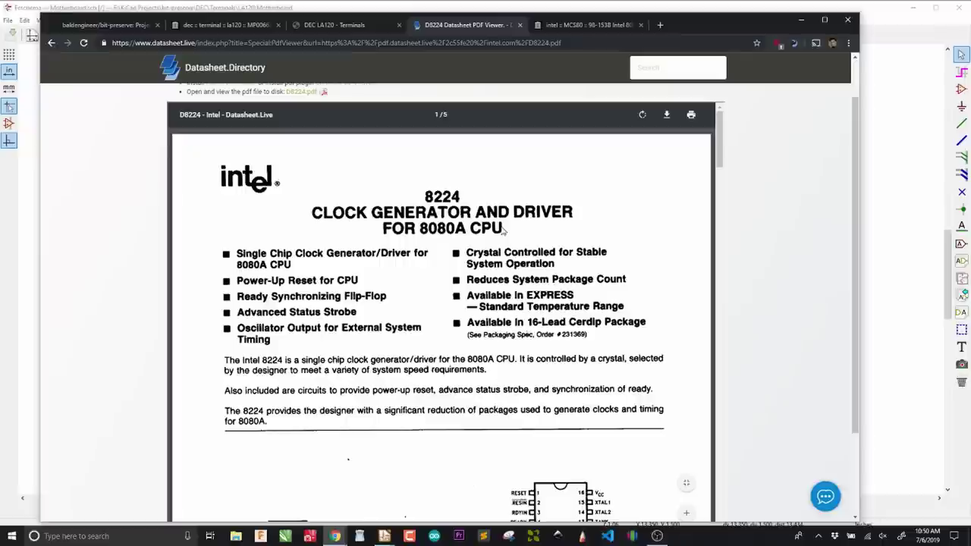
scroll(502, 230, down, 2)
scroll(502, 230, down, 1)
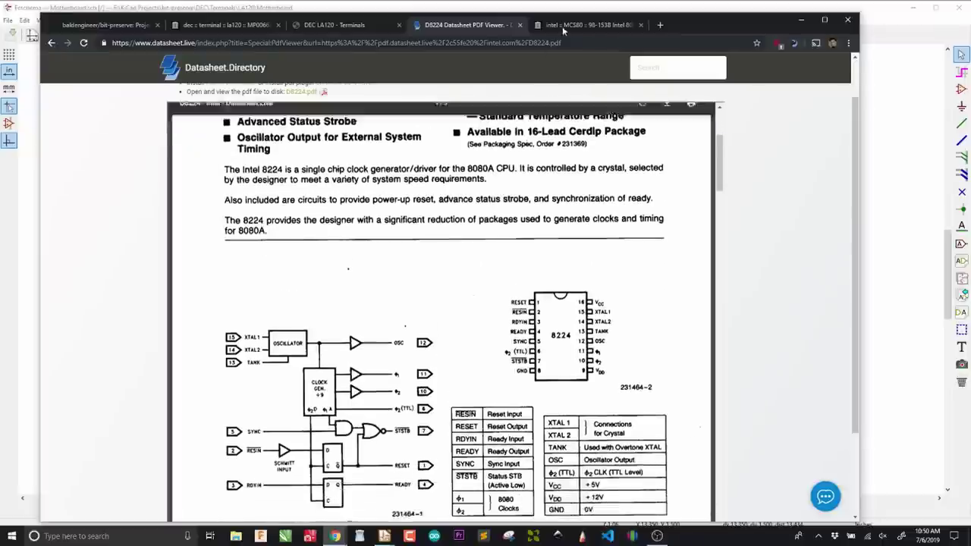
key(ctrl+Tab)
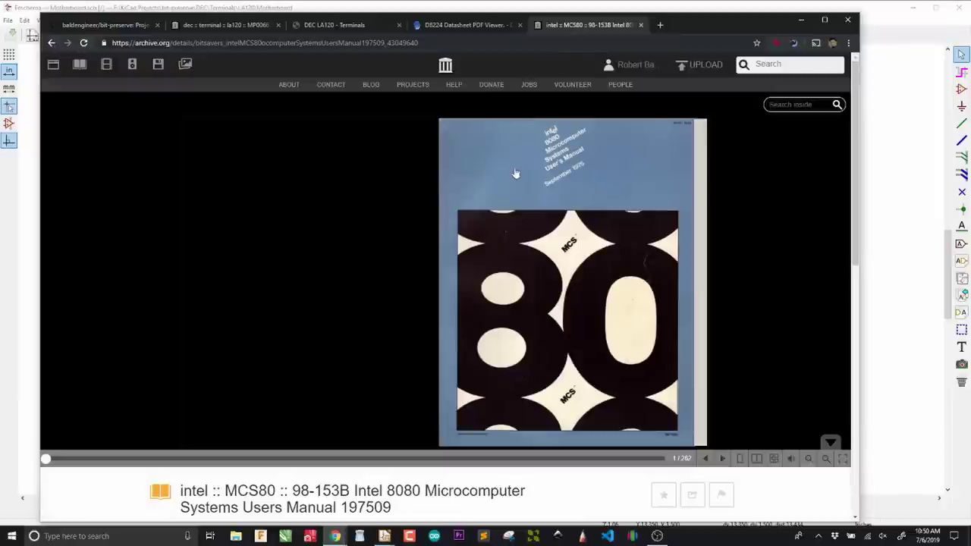
click(673, 267)
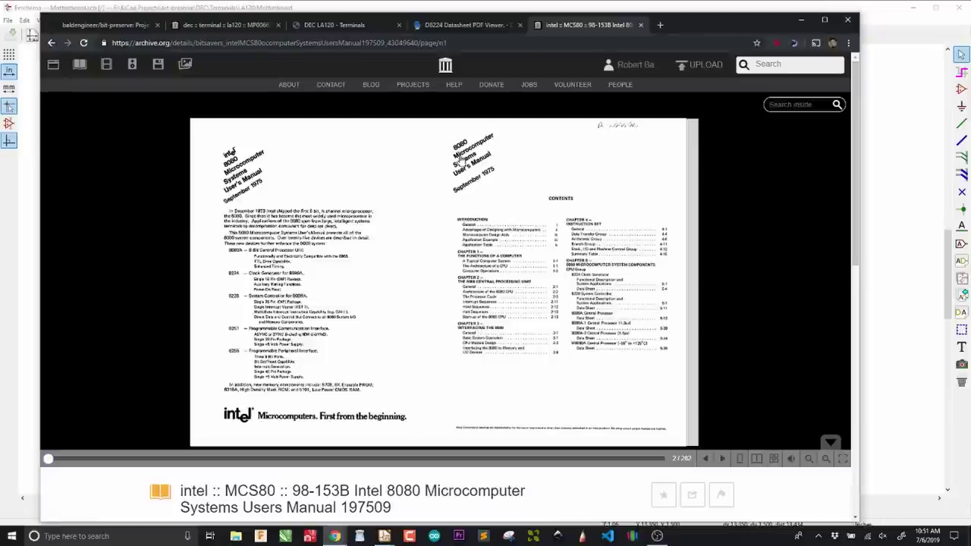
Examine the 8080A CPU, 8224 clock and 8228 bus chips on the scanned LA120 schematic
click(238, 24)
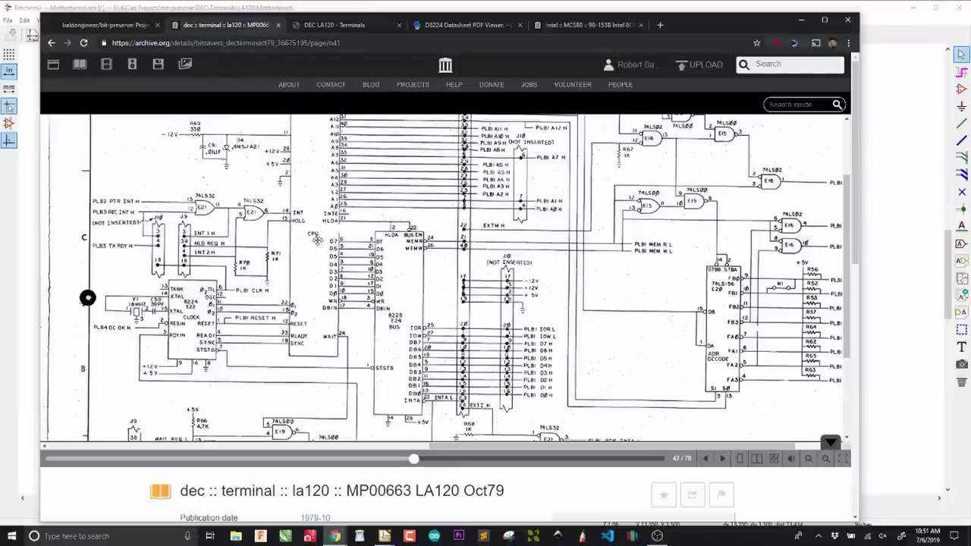
scroll(318, 239, up, 3)
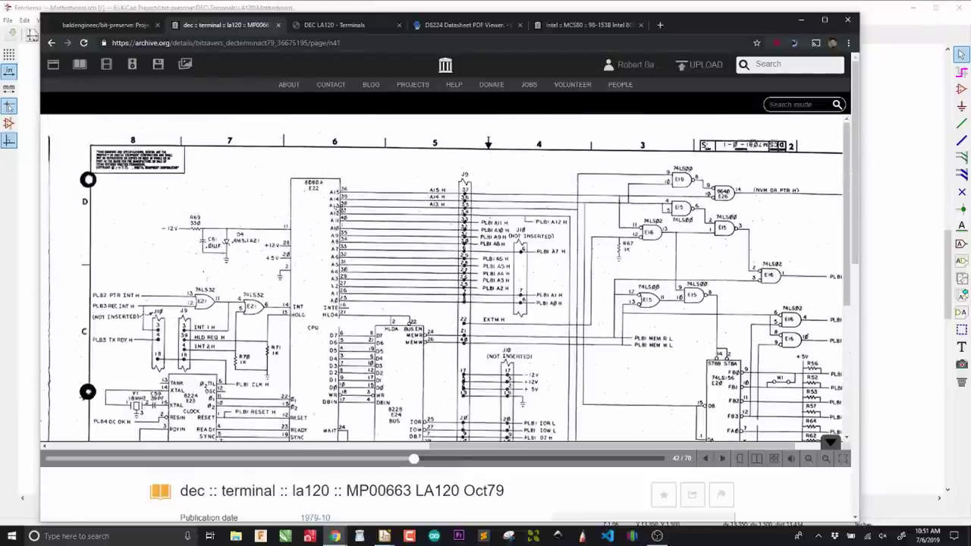
scroll(310, 233, down, 2)
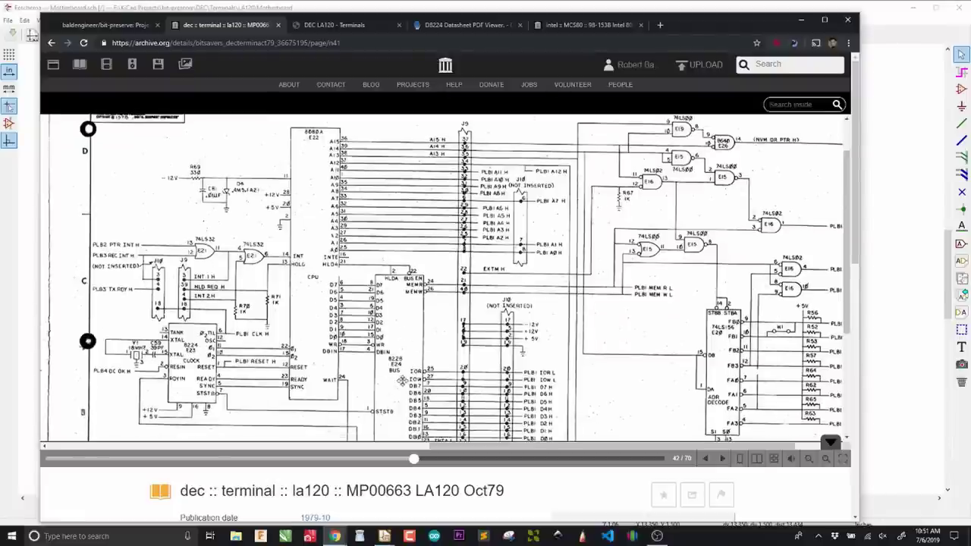
scroll(412, 362, down, 2)
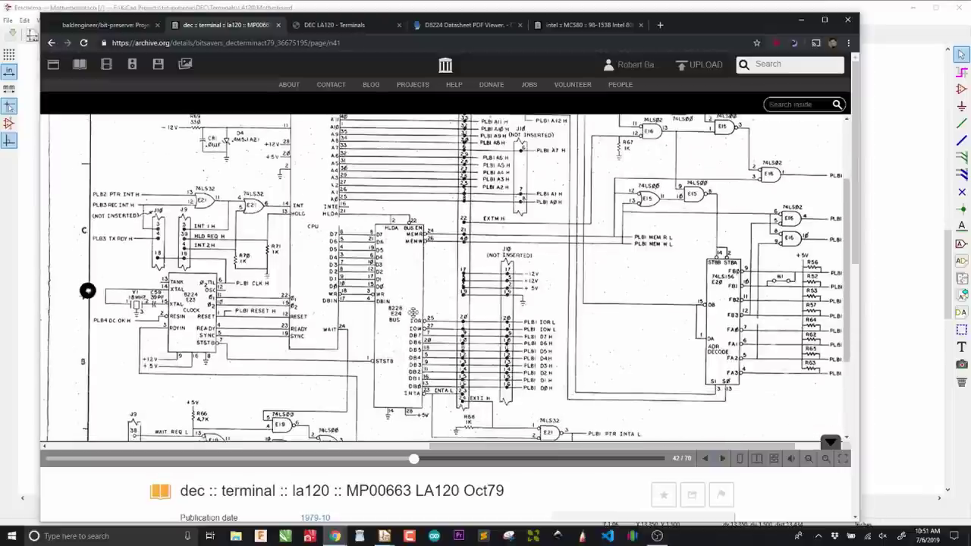
Find the Schottky Bipolar 8224 page in the Intel 8080 user's manual and enlarge its pin configuration and block diagram
click(598, 24)
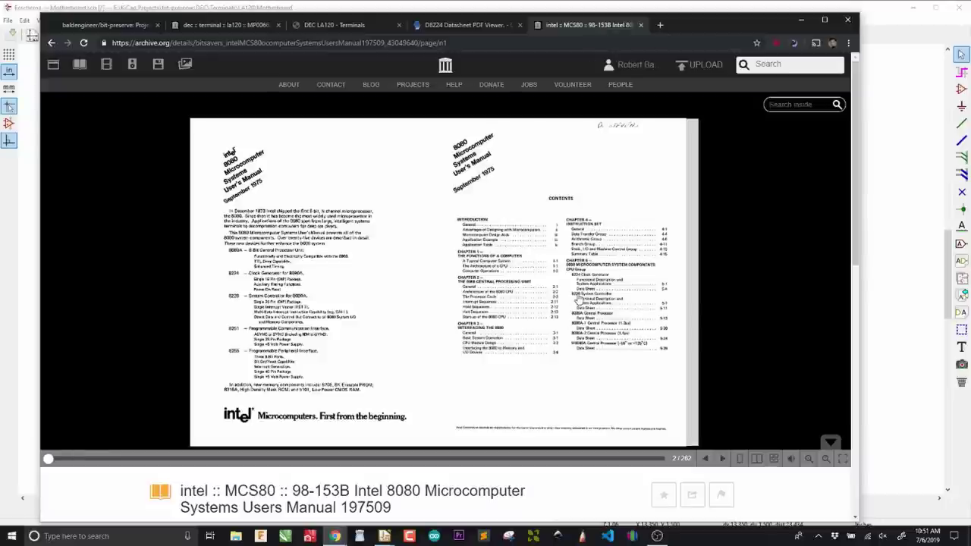
click(689, 289)
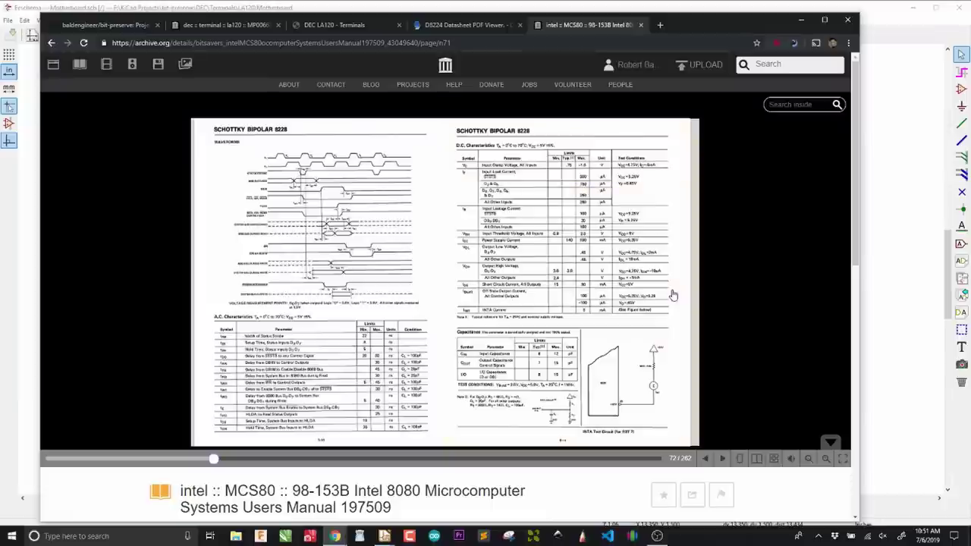
click(303, 354)
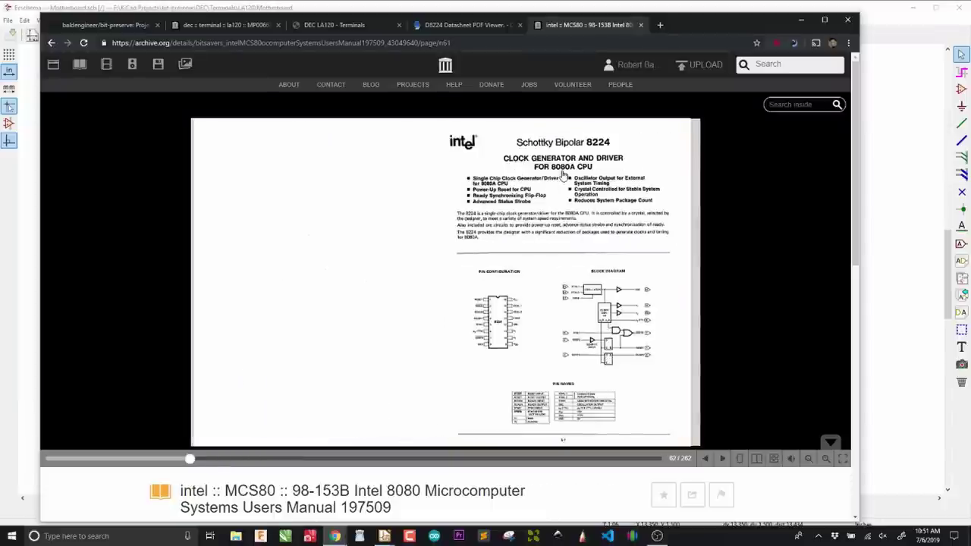
click(826, 459)
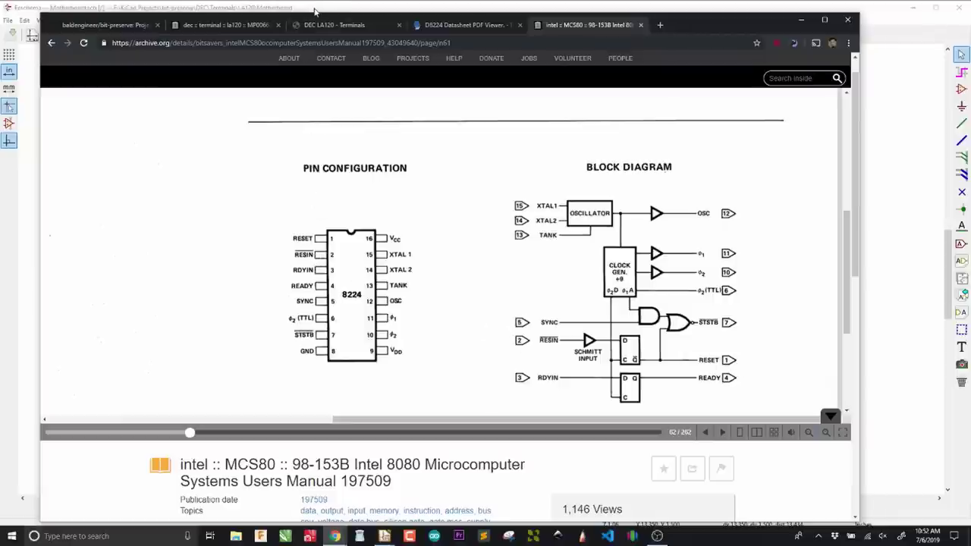
Switch to KiCad Eeschema, open the Symbol Editor and look up the 8284 clock generator by filtering the libraries for "timer"
click(315, 9)
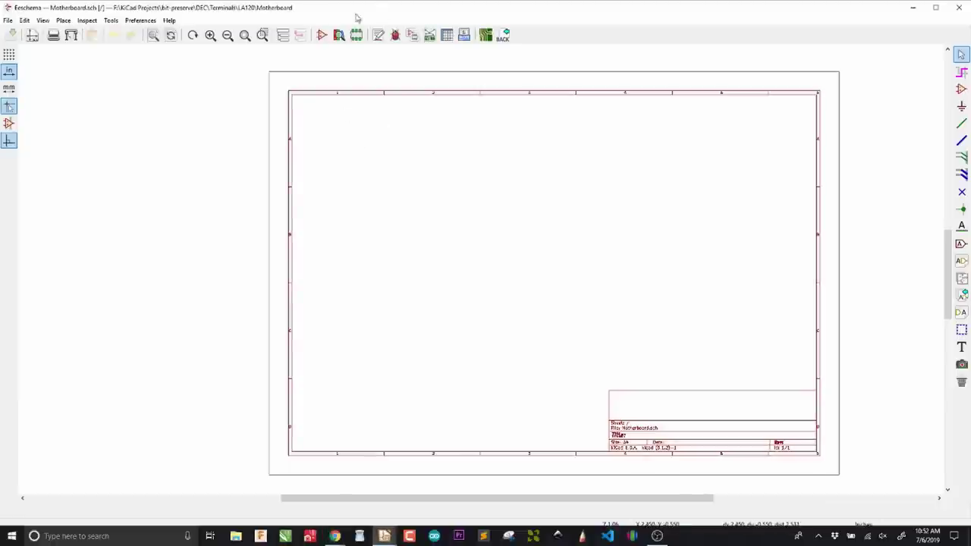
click(322, 35)
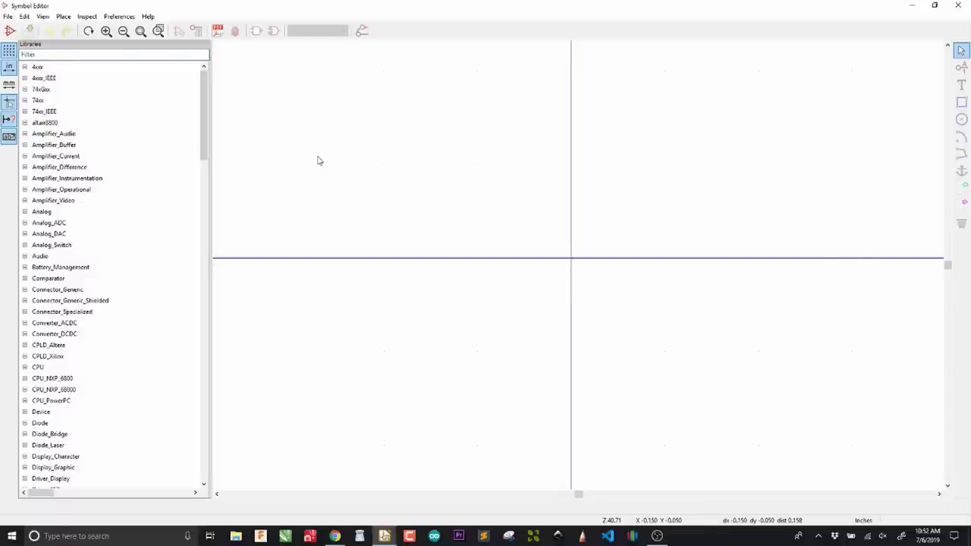
click(115, 56)
text(timer)
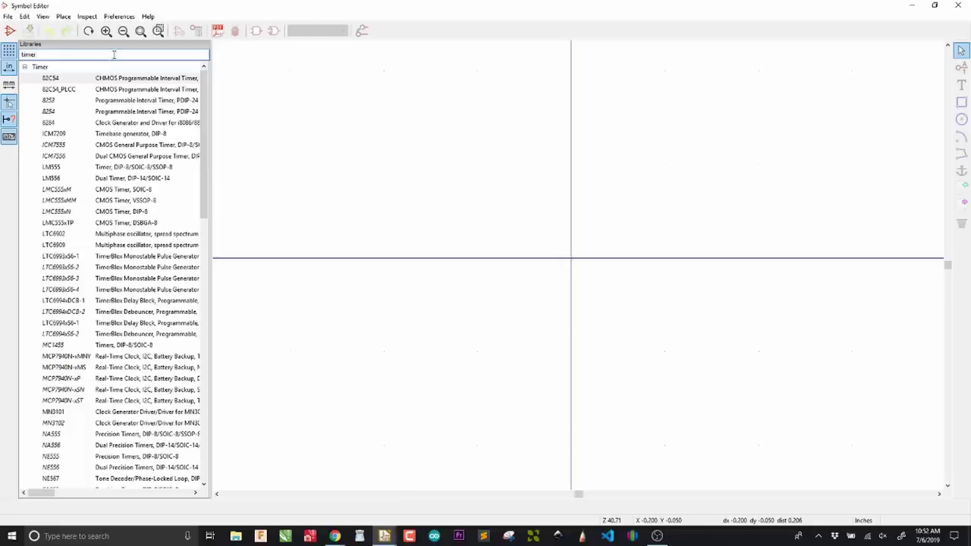
scroll(205, 108, down, 1)
scroll(204, 107, up, 1)
drag(226, 104, 278, 104)
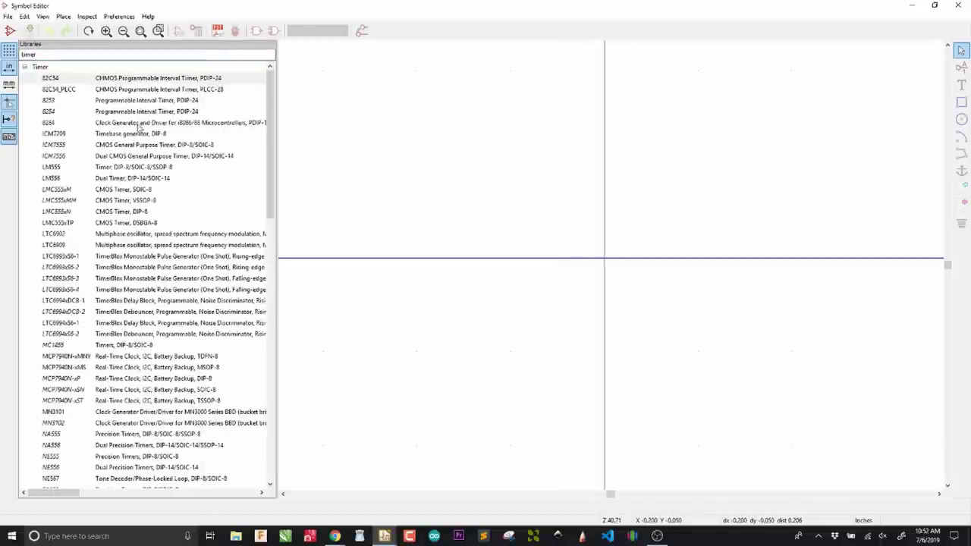
click(105, 124)
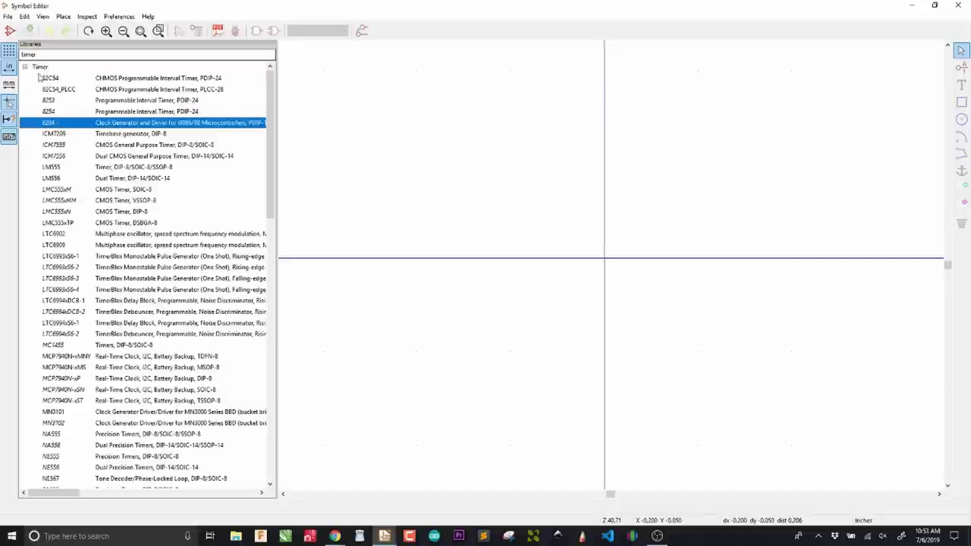
Create a new symbol library named Timer_Intel in the symbol-libs folder of bit-preserve
click(7, 17)
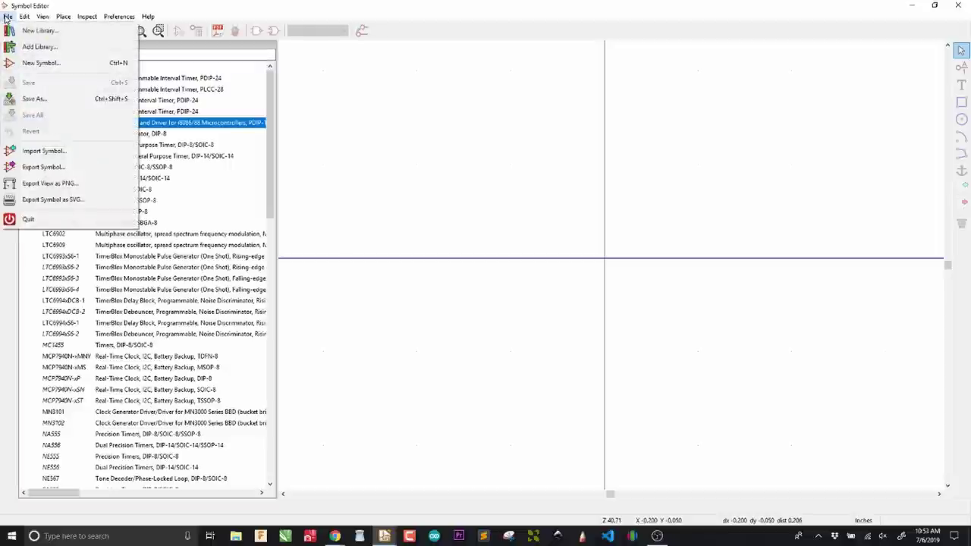
click(28, 32)
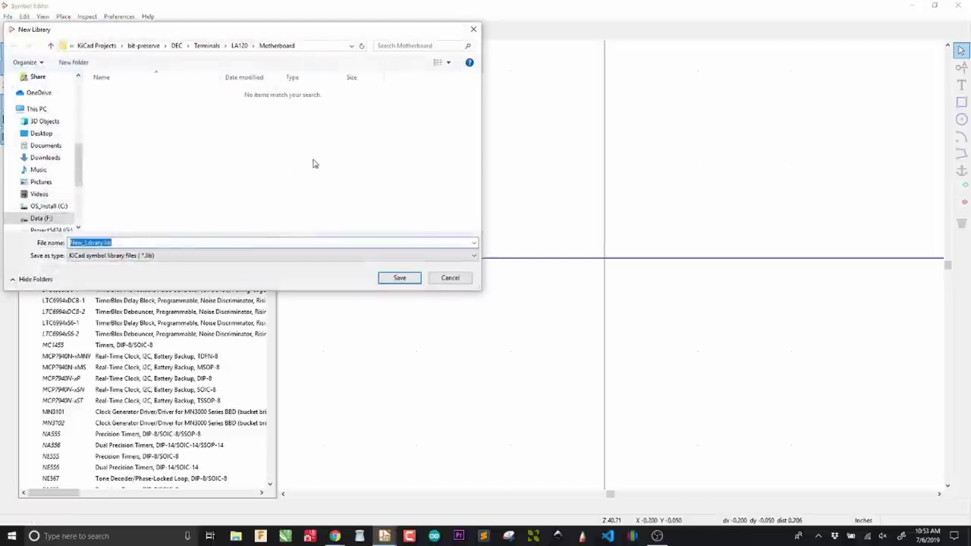
click(148, 47)
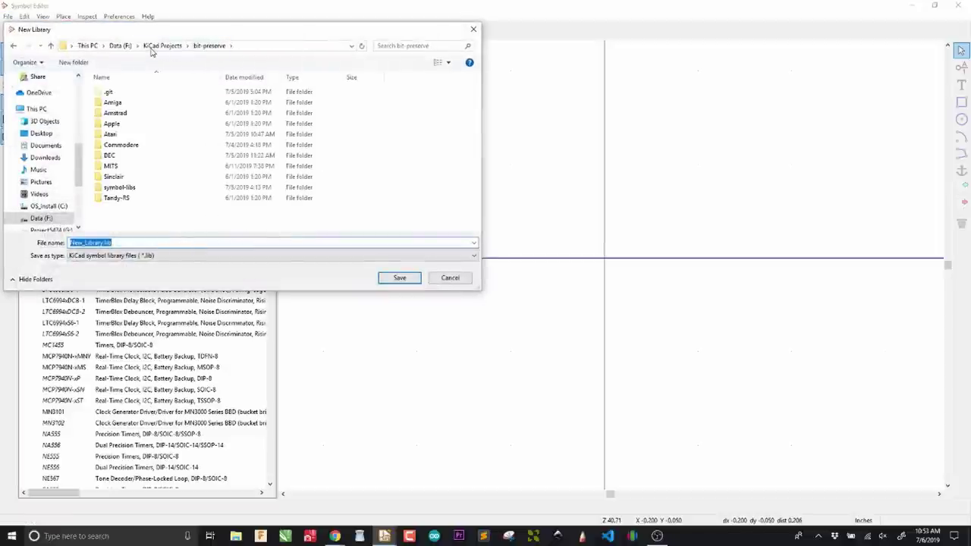
double_click(99, 189)
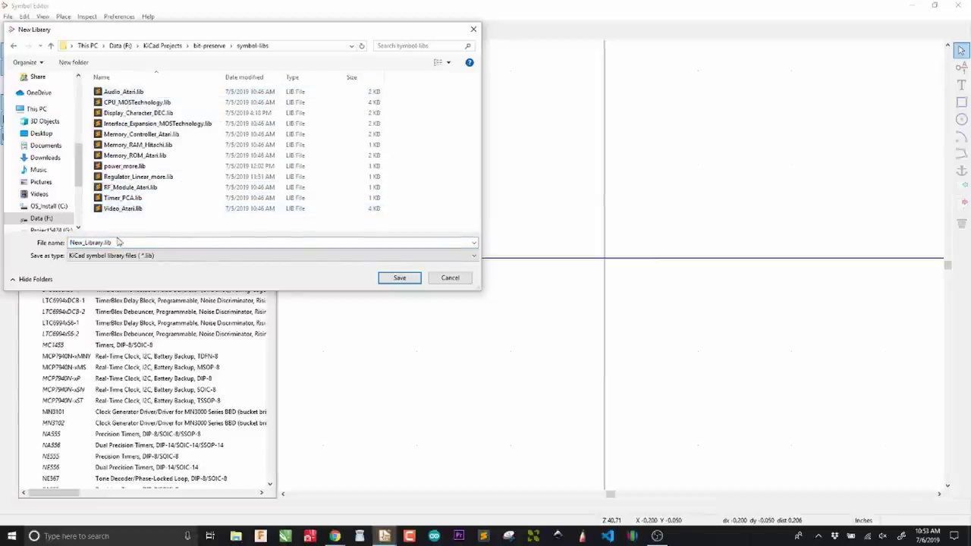
click(119, 242)
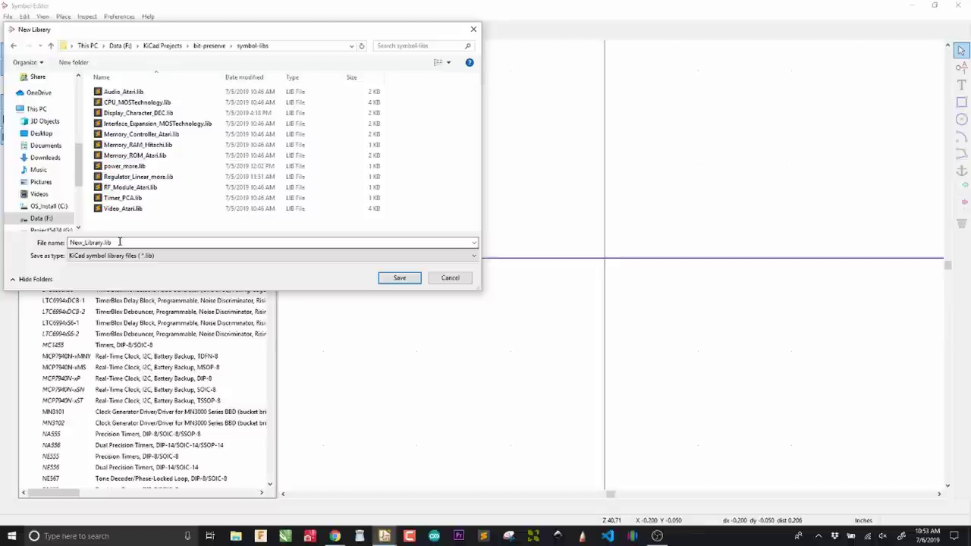
double_click(119, 242)
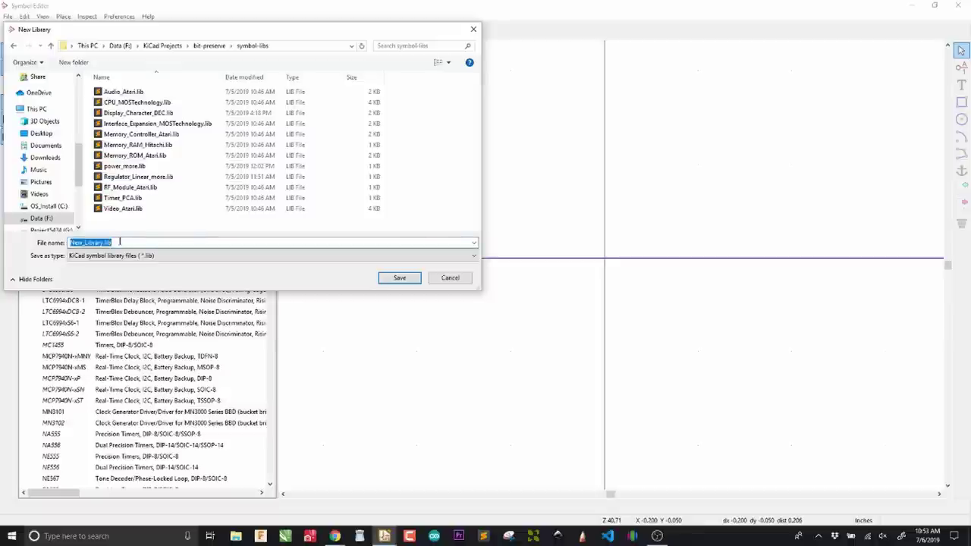
text(Timer_In)
key(BackSpace)
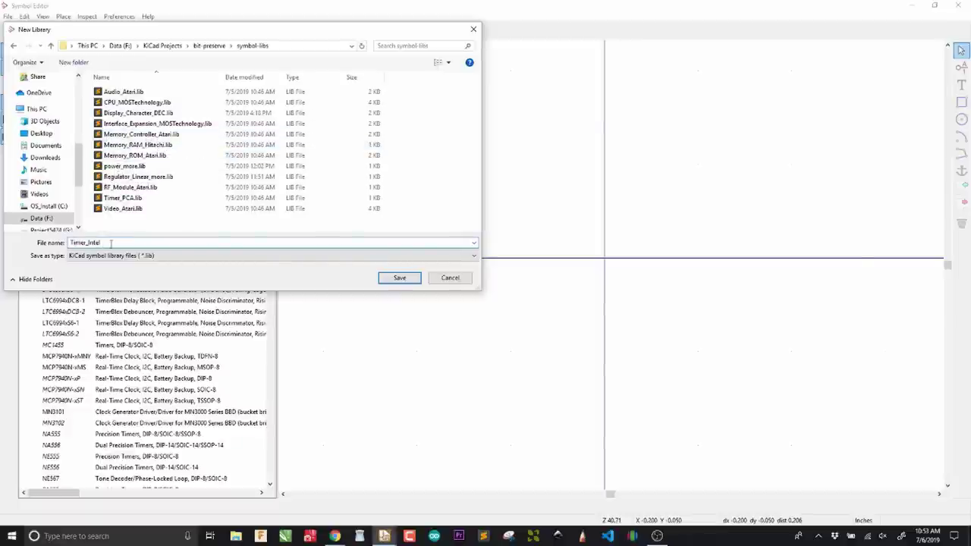
click(393, 277)
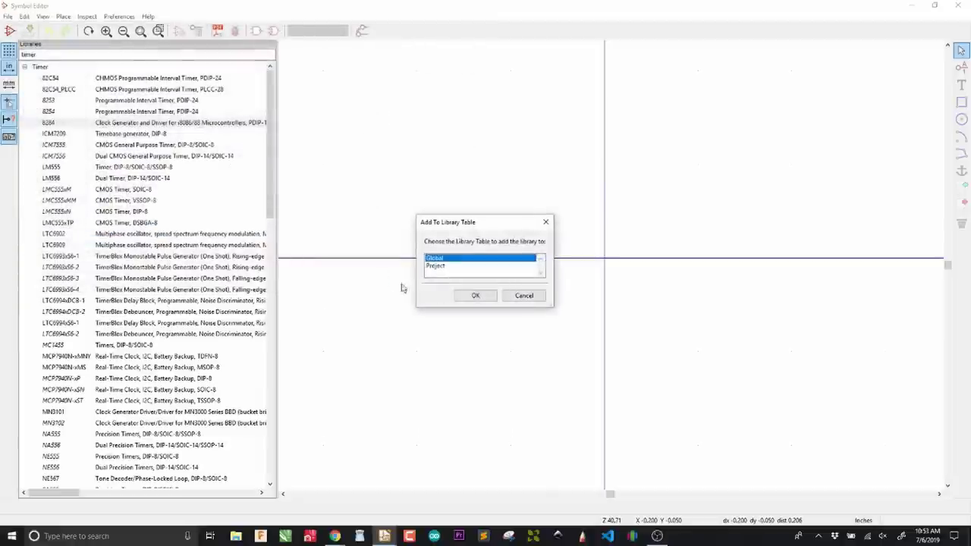
Add the new library to the Project library table and select Timer_Intel in the library list
click(439, 266)
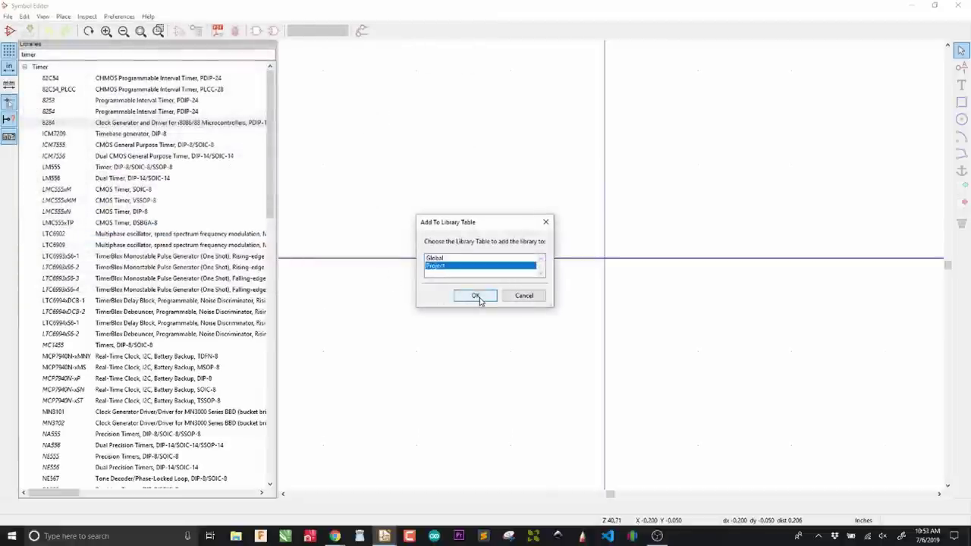
click(478, 298)
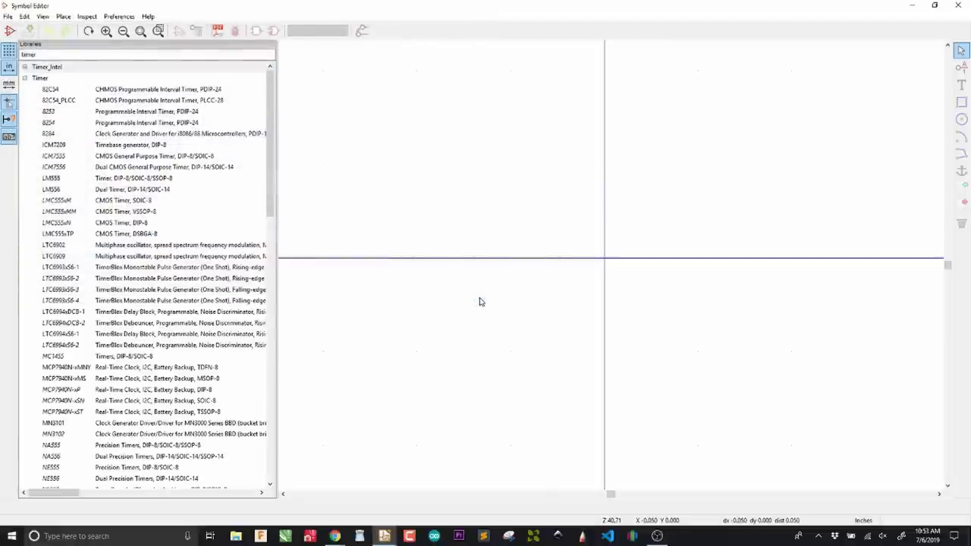
click(44, 69)
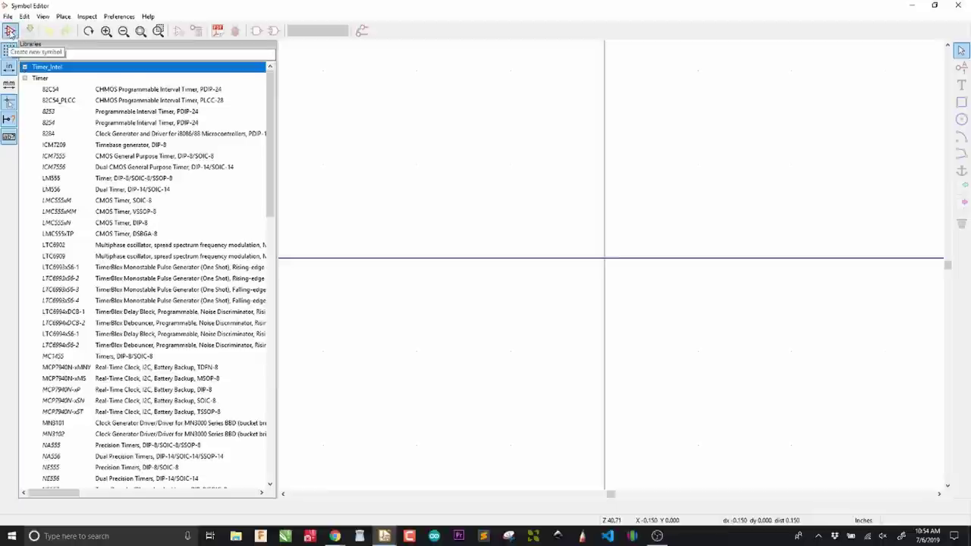
Create a new symbol named 8224 in the Timer_Intel library with the default reference designator U
click(10, 32)
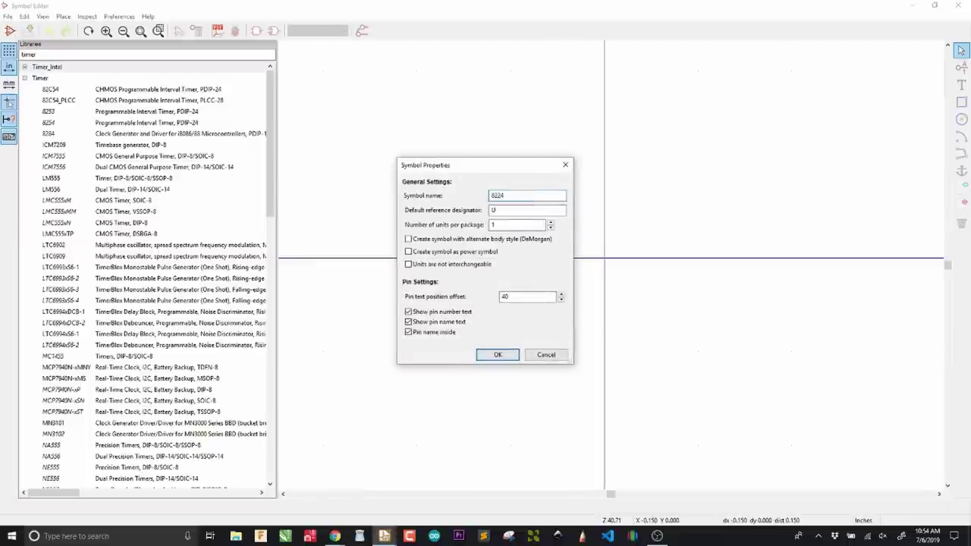
text(8224)
click(498, 354)
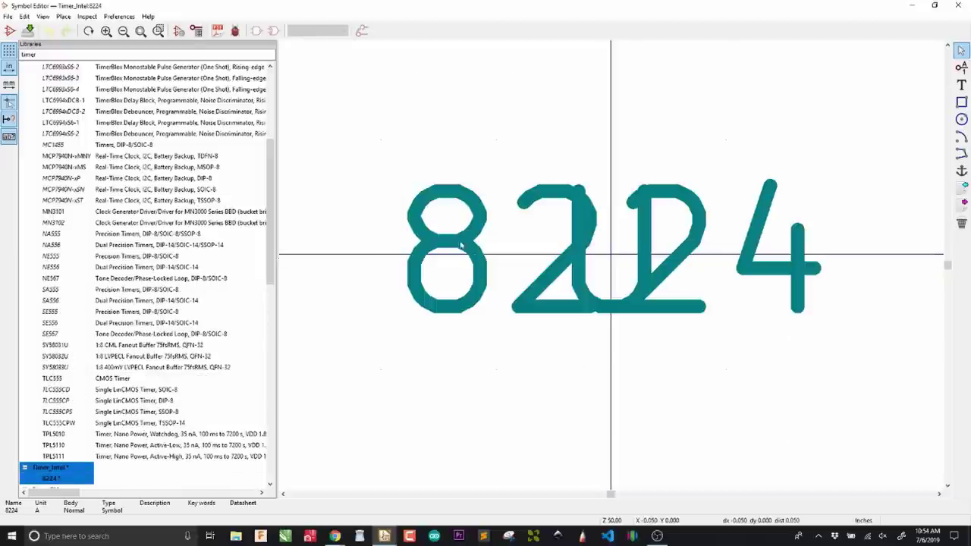
Move the overlapping reference and symbol name texts together away from the origin to a spot above and to its left
scroll(459, 244, down, 6)
scroll(613, 267, down, 2)
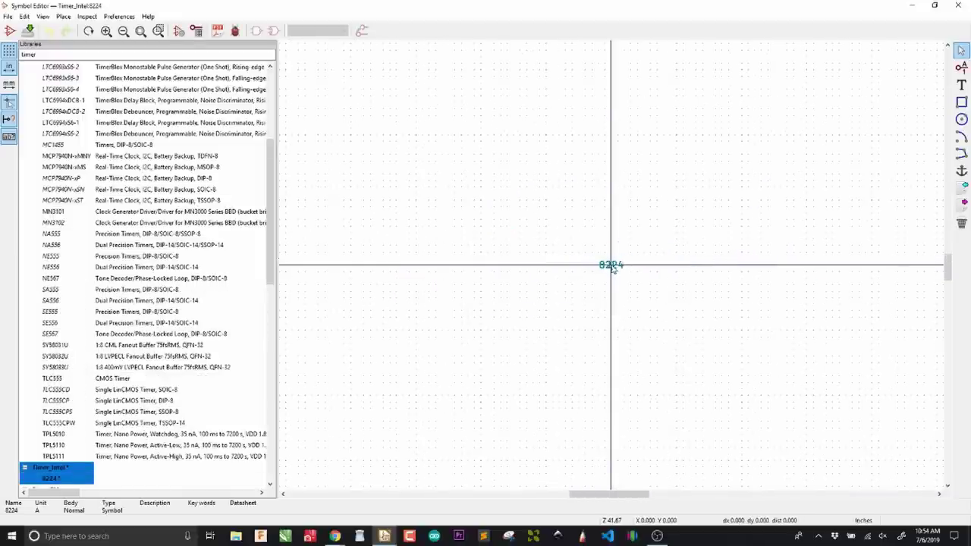
drag(590, 250, 637, 280)
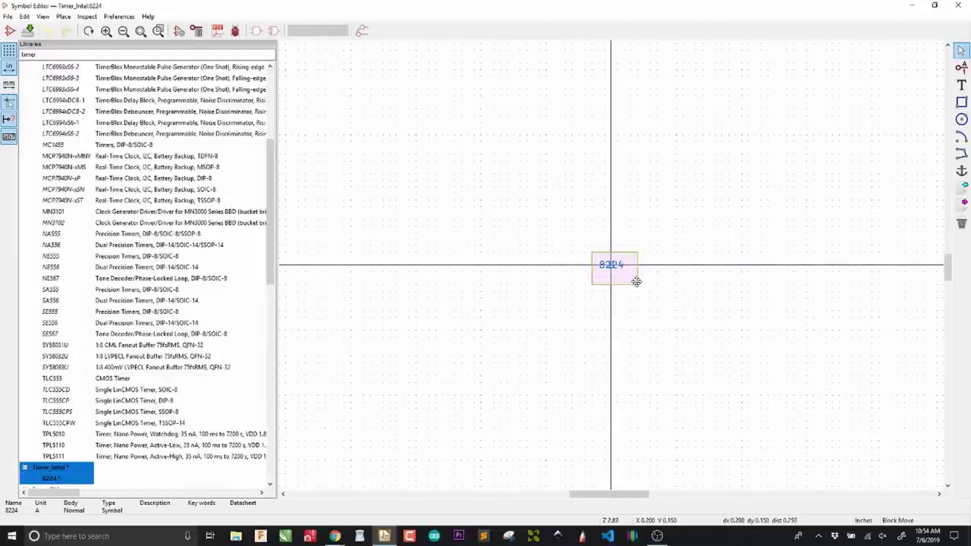
click(538, 137)
Check the 8224 pinout in the browser, then place an input pin named 1, numbered 1, 100 mils long, above the origin
click(335, 536)
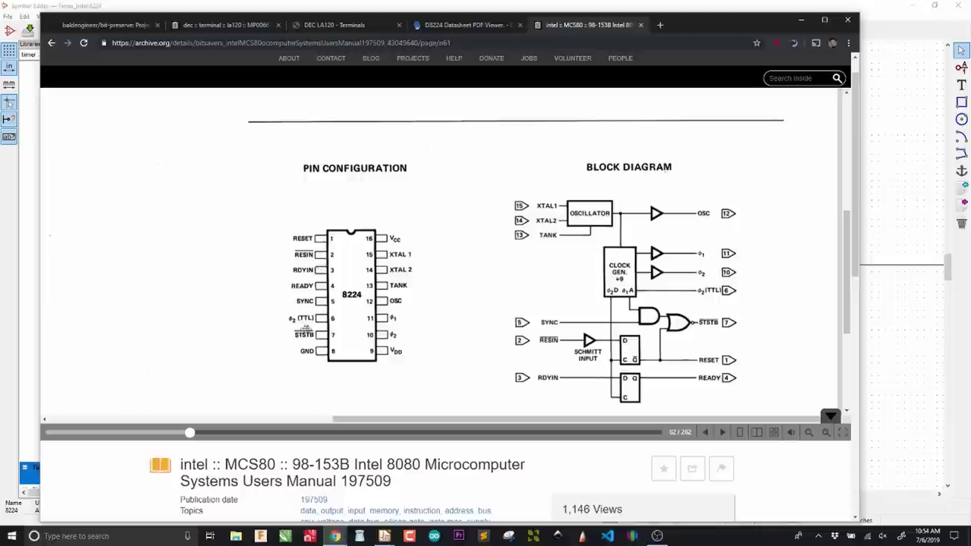
click(404, 7)
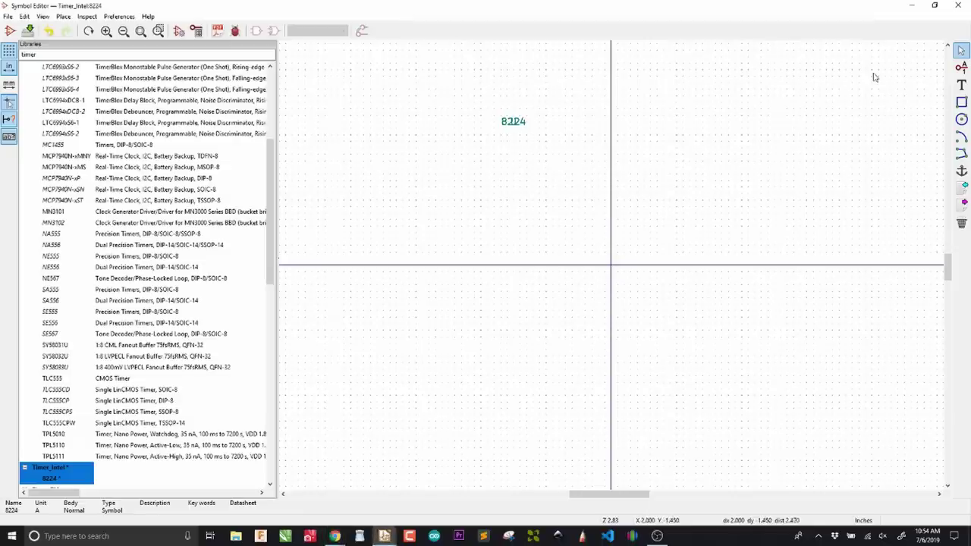
click(961, 67)
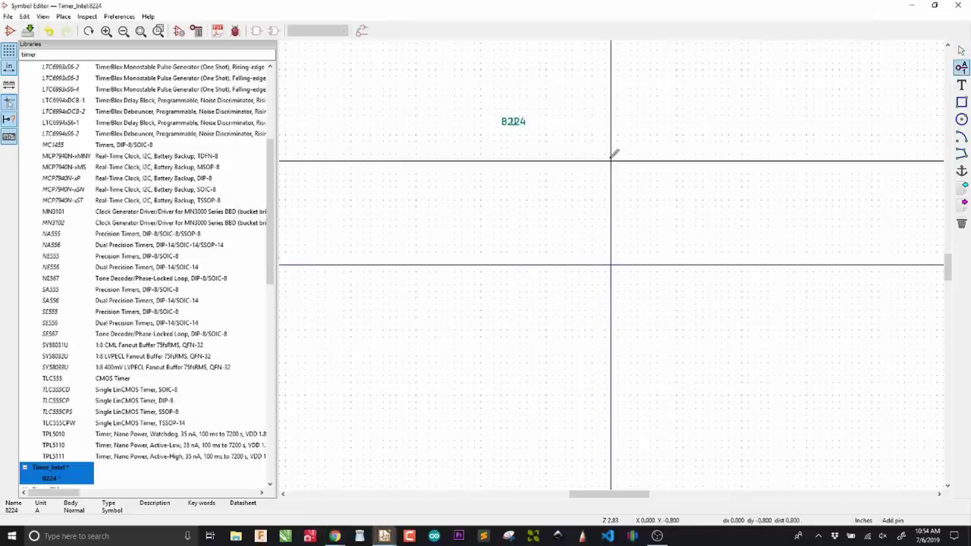
click(611, 158)
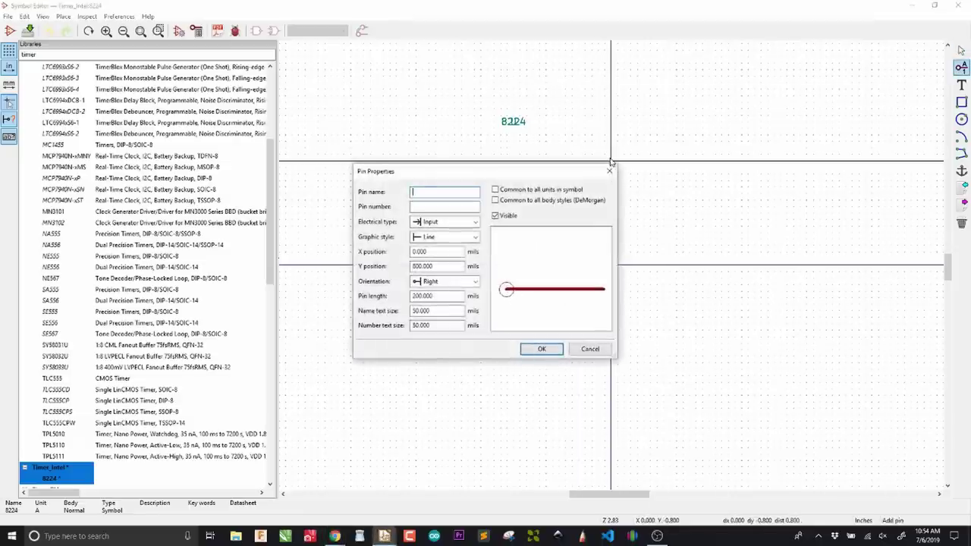
double_click(424, 296)
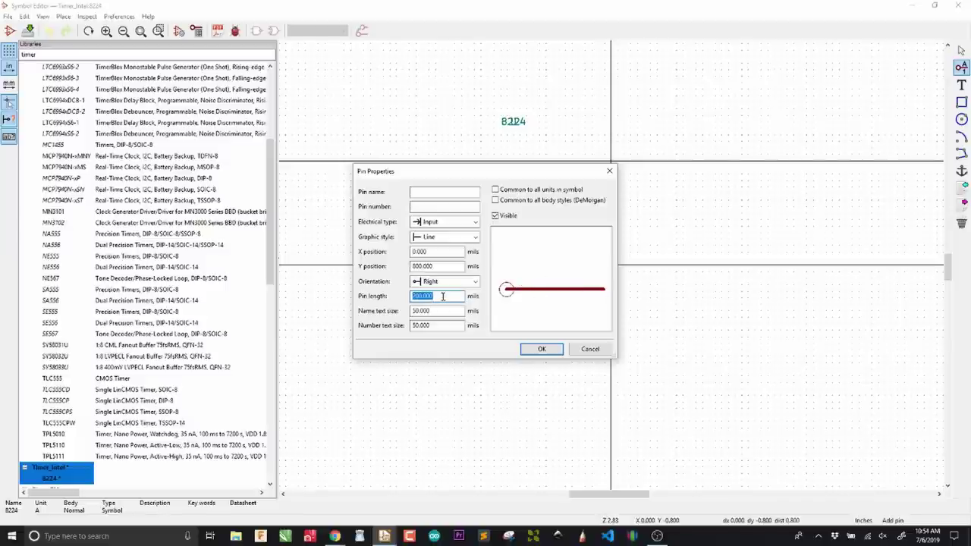
text(100)
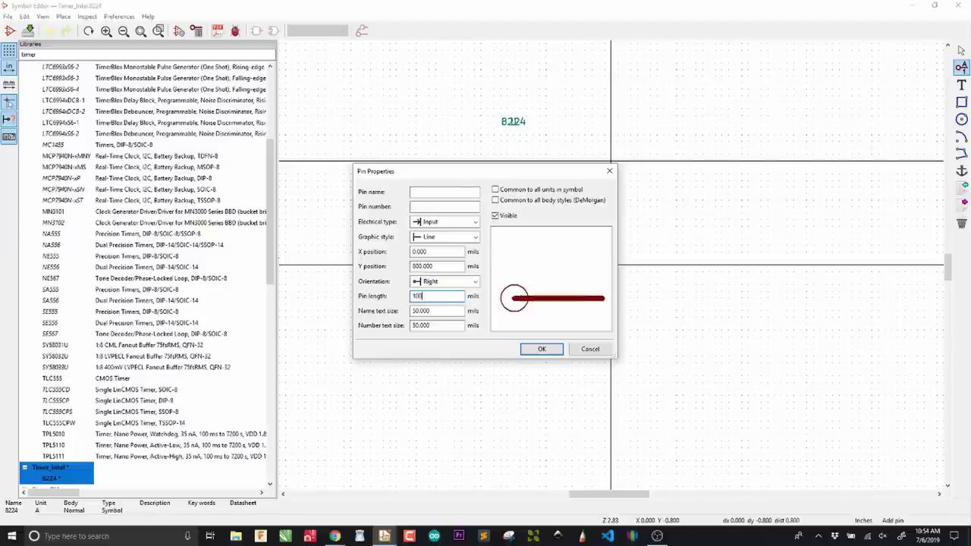
click(449, 192)
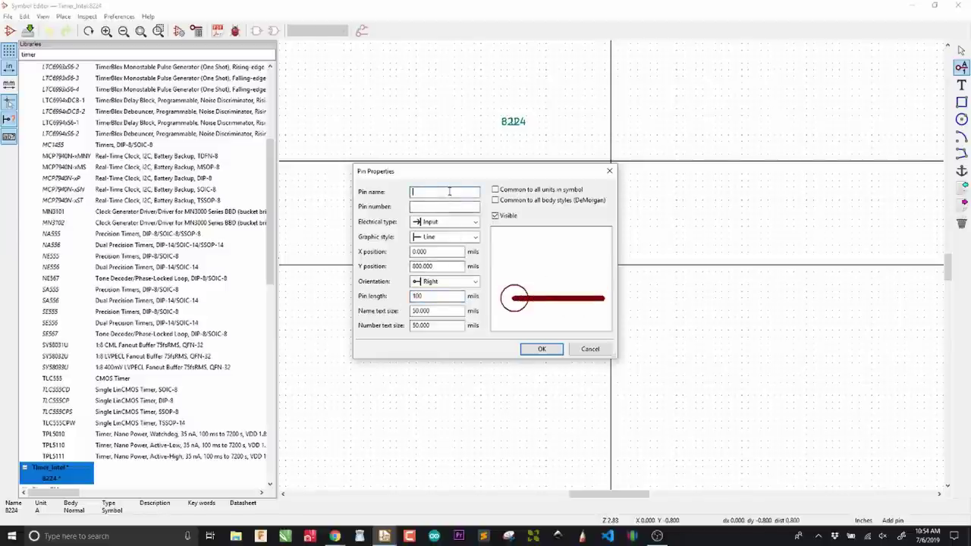
text(1)
click(449, 206)
text(1)
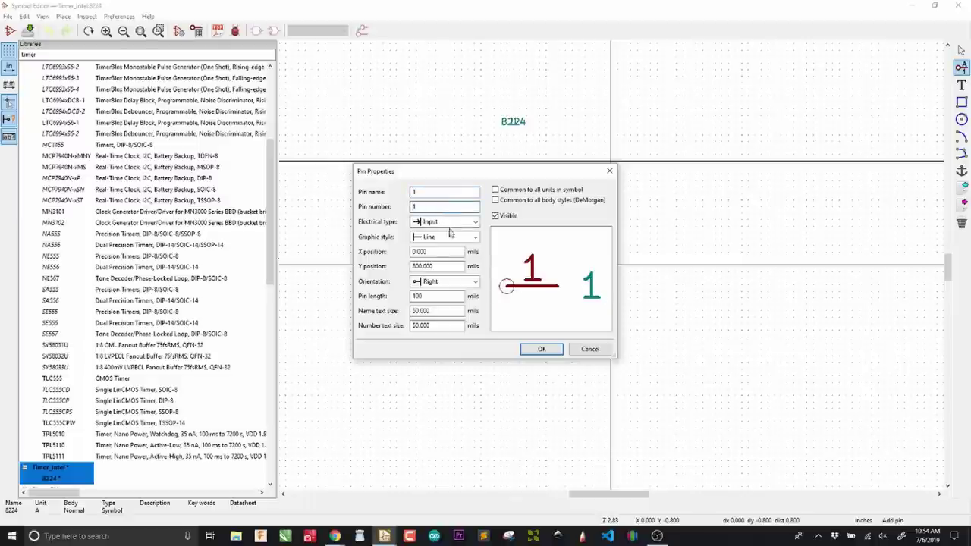
click(535, 348)
click(604, 150)
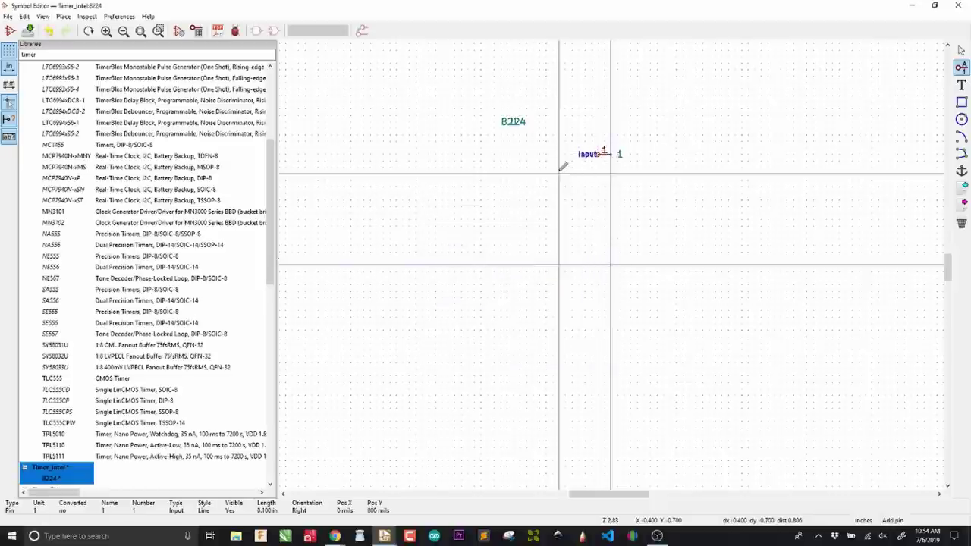
Repeat the pin downward in a column with incrementing names and numbers up to pin 16
key(Insert)
key(Insert)
key(Insert)
key(Insert)
key(Insert)
key(Insert)
key(Insert)
key(Insert)
key(Insert)
key(Insert)
key(Insert)
key(Insert)
key(Insert)
key(Insert)
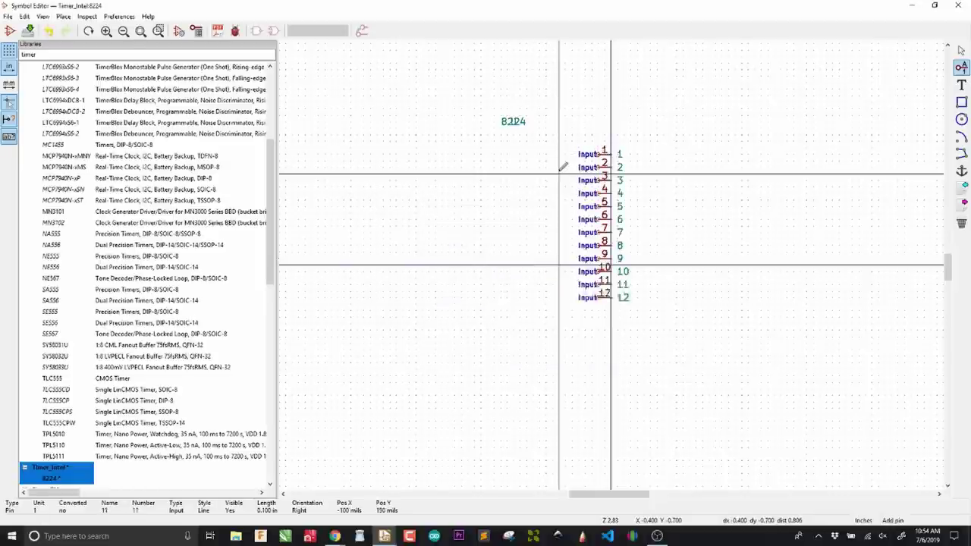
key(Insert)
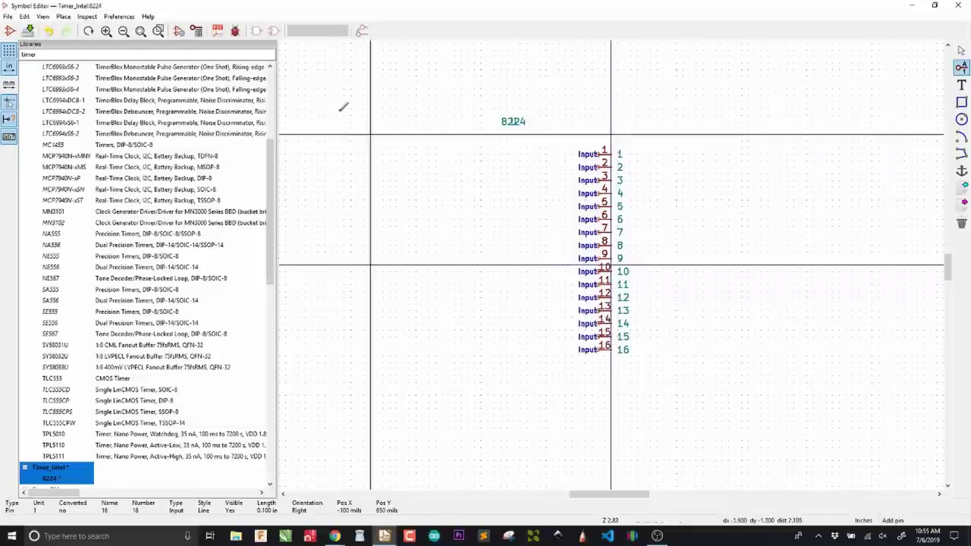
Arrange the Symbol Editor window beside the browser so the 8224 pin configuration can be read while editing pins
click(196, 32)
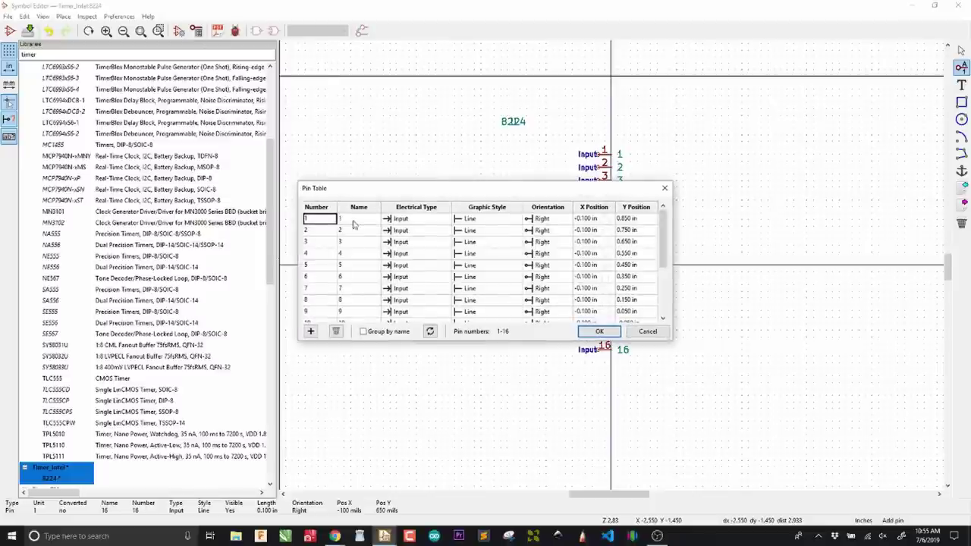
key(Tab)
click(387, 537)
drag(619, 138, 576, 138)
click(494, 52)
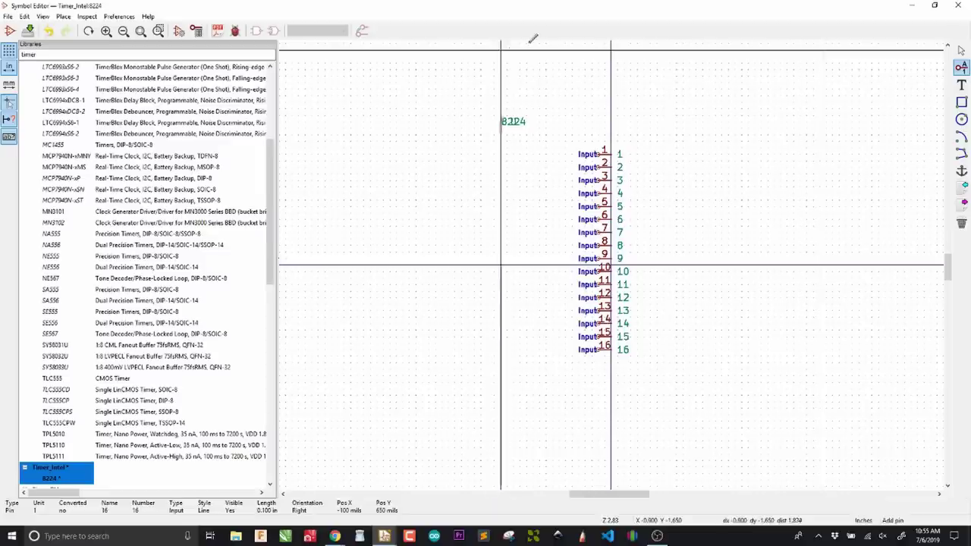
click(935, 5)
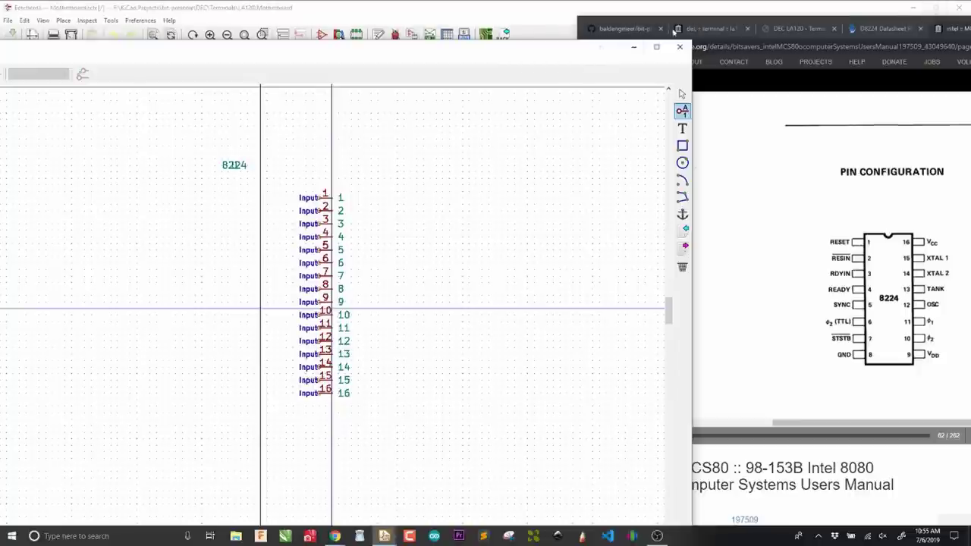
drag(574, 53, 684, 24)
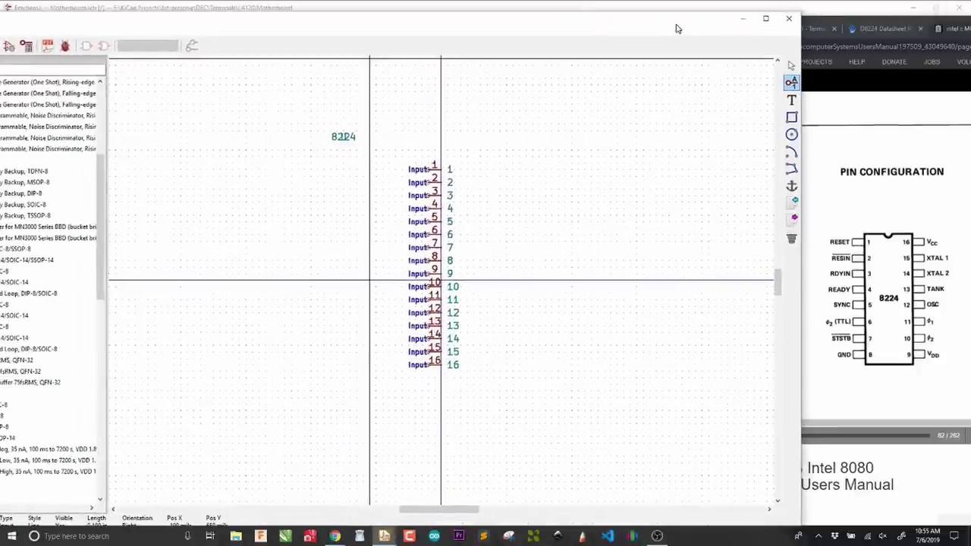
In the pin table, name pins 1 to 5 RESET, ~RESIN, RDYIN, READY and SYNC
click(47, 46)
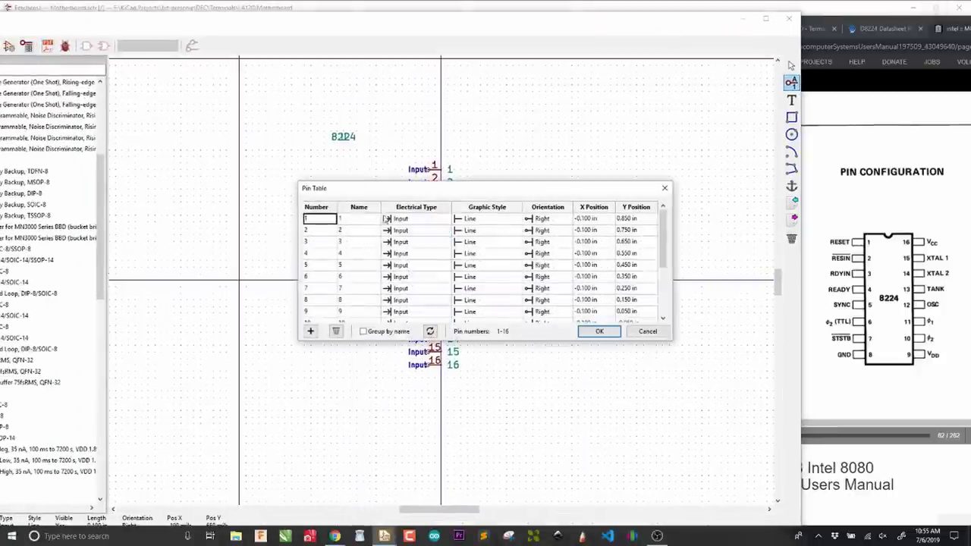
text(RESET)
key(Tab)
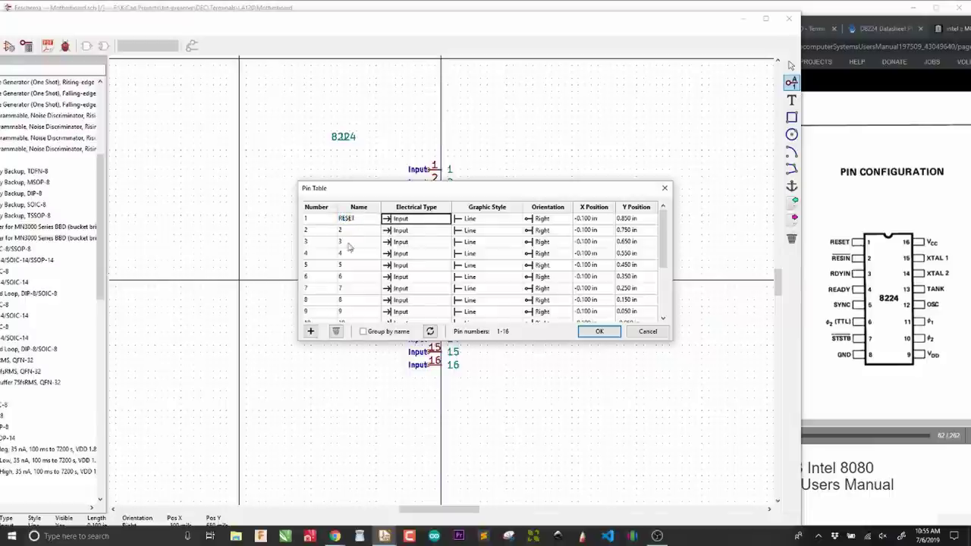
click(352, 231)
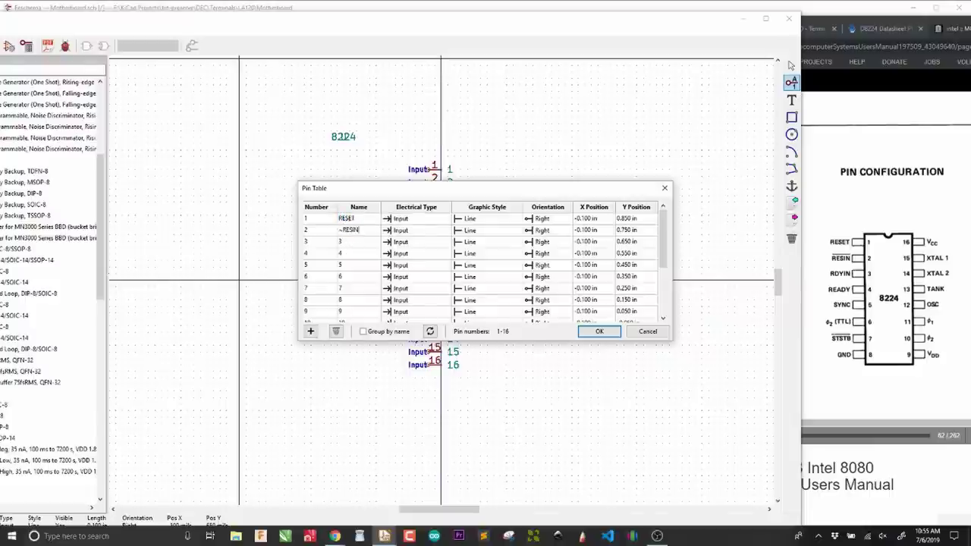
key(Return)
text(RDYIN)
key(Return)
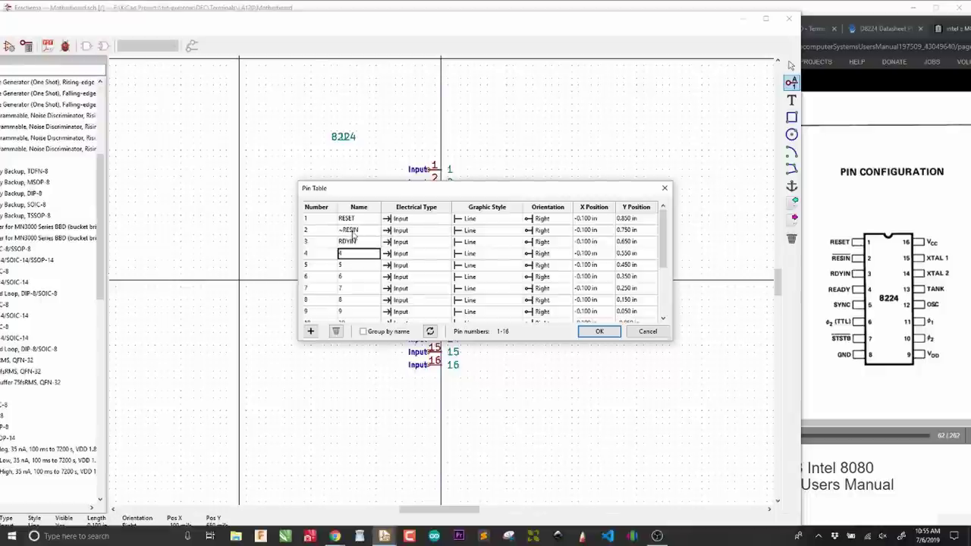
text(READY)
key(Return)
text(SYNC)
key(Return)
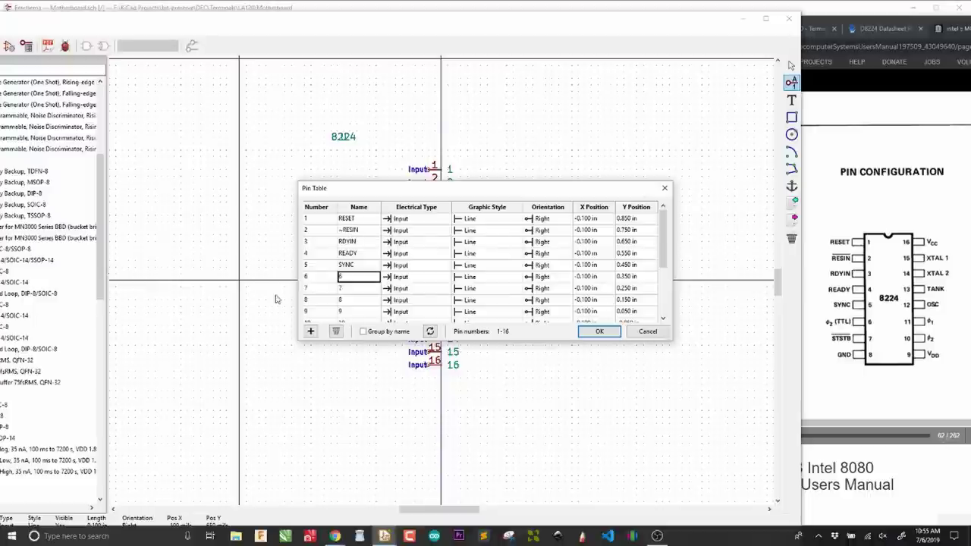
Open the Windows Character Map, search for "phi" and copy the Greek Phi Symbol
click(132, 542)
text(char)
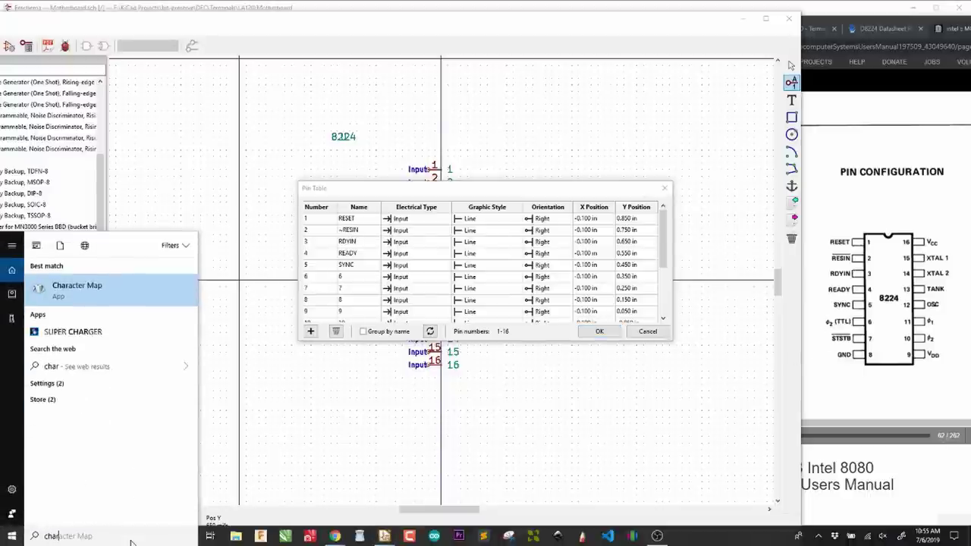
key(Return)
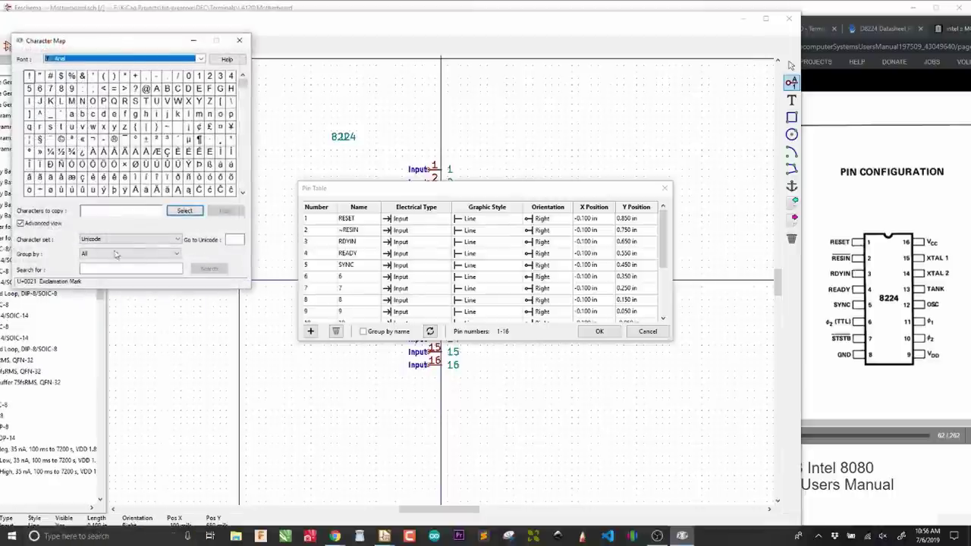
click(118, 267)
text(phi)
key(Return)
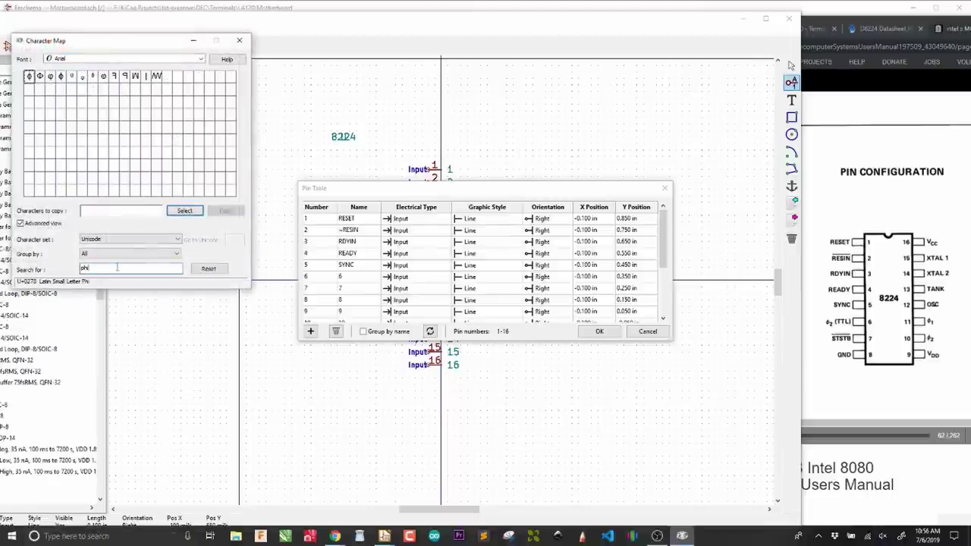
click(61, 76)
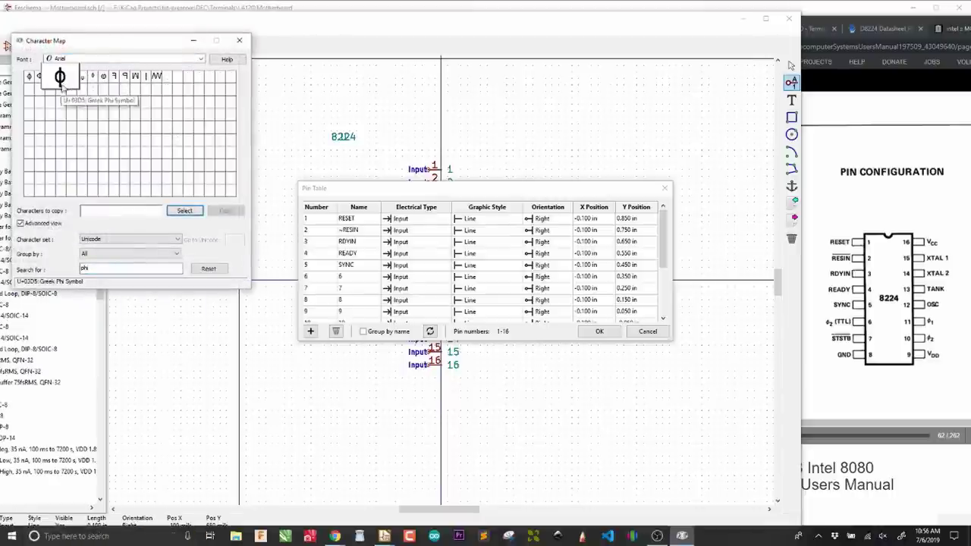
double_click(61, 76)
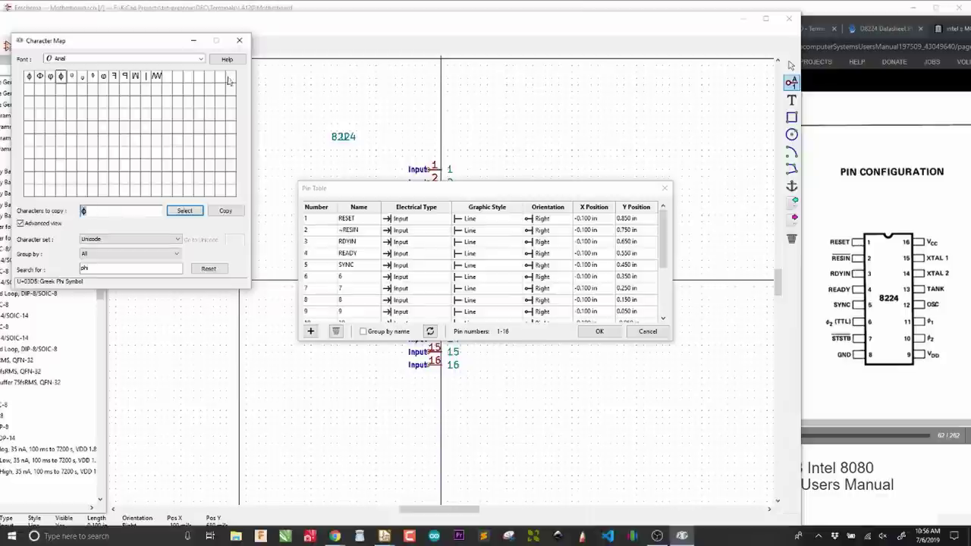
click(243, 41)
Name pins 6 to 9 ϕ2(TTL), ~STSTB, GND and VDD in the pin table
click(359, 278)
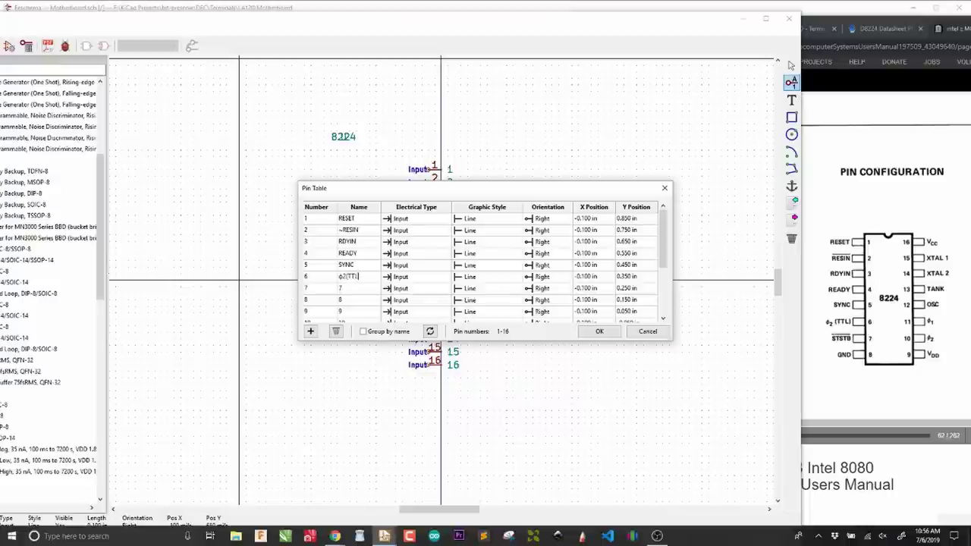
key(Tab)
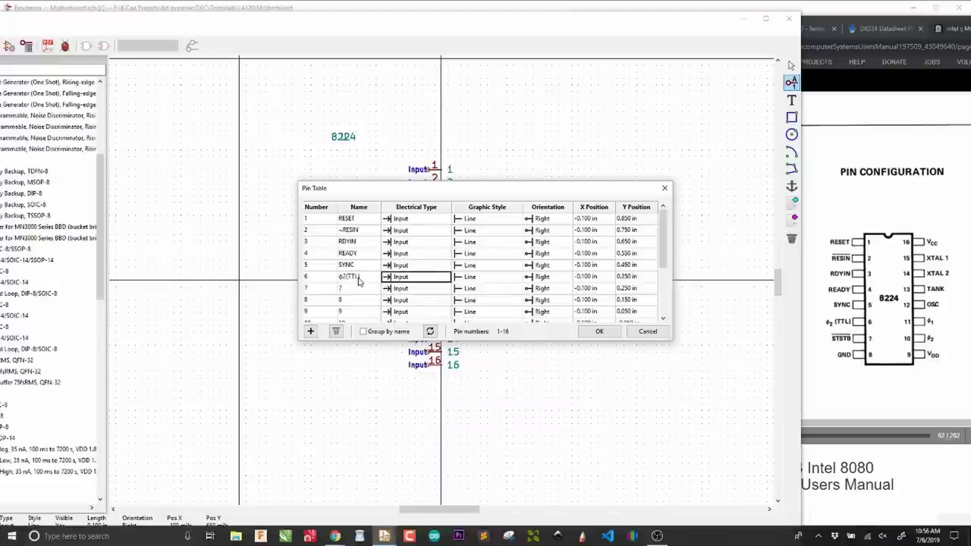
click(359, 283)
text(~STSTB)
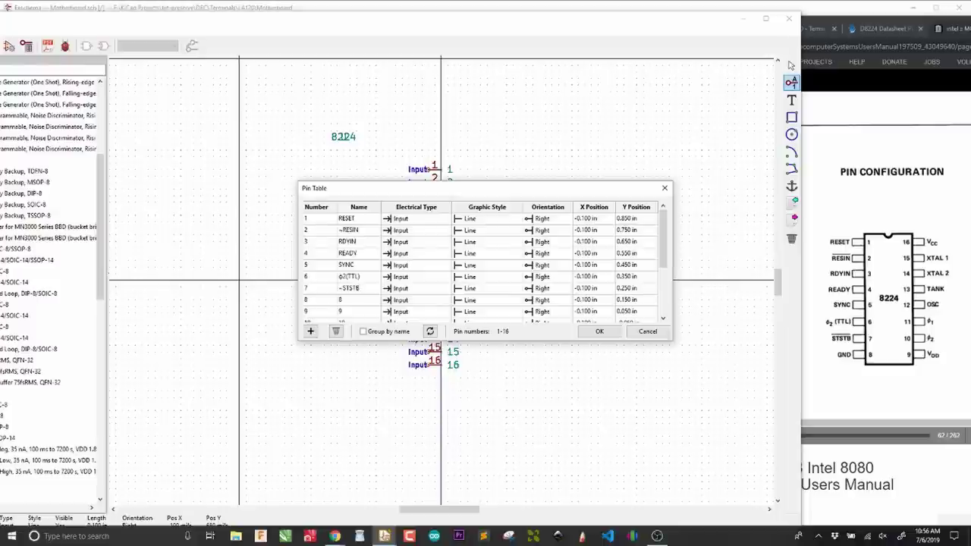
text(GND)
key(Return)
text(VDD)
key(Return)
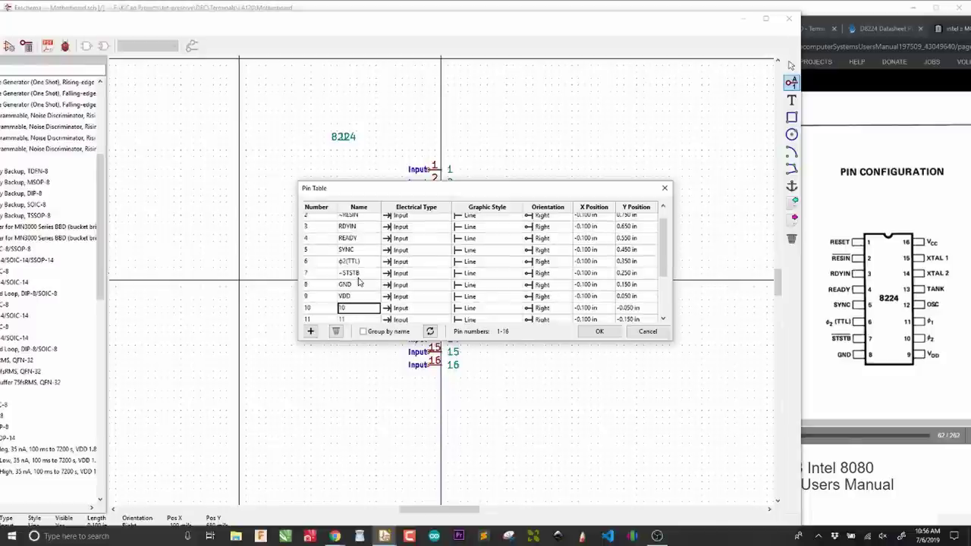
Name pins 10 to 14 ϕ2, ϕ1, OSC, TANK and XTAL 2 in the pin table
text(2)
key(BackSpace)
text(φ2)
key(Return)
text(φ1)
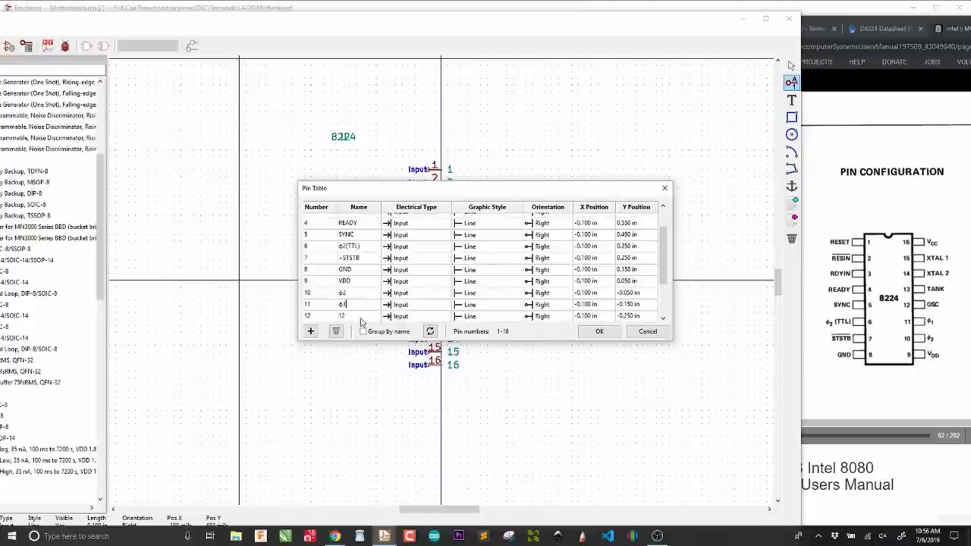
key(Return)
text(OSC)
key(Return)
text(TANK)
key(Return)
text(XTAL@)
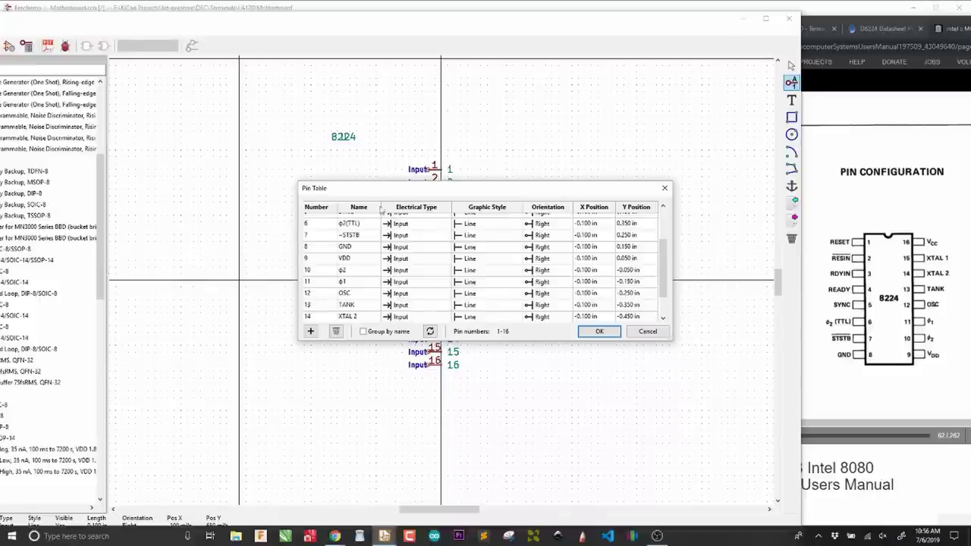
Try underscores in the names of pins 6 and 14, as ϕ2_(TTL) and XTAL_2
click(342, 223)
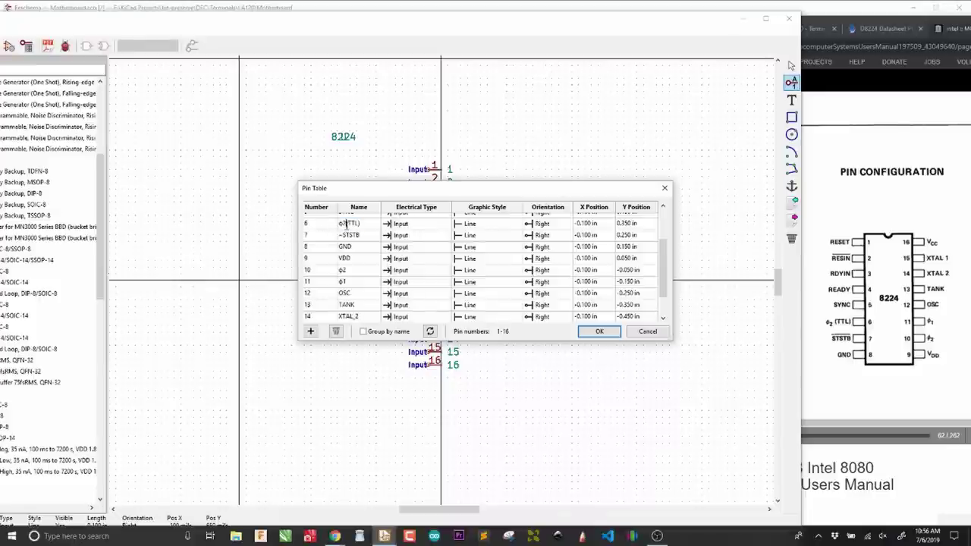
text(_)
click(379, 316)
click(378, 316)
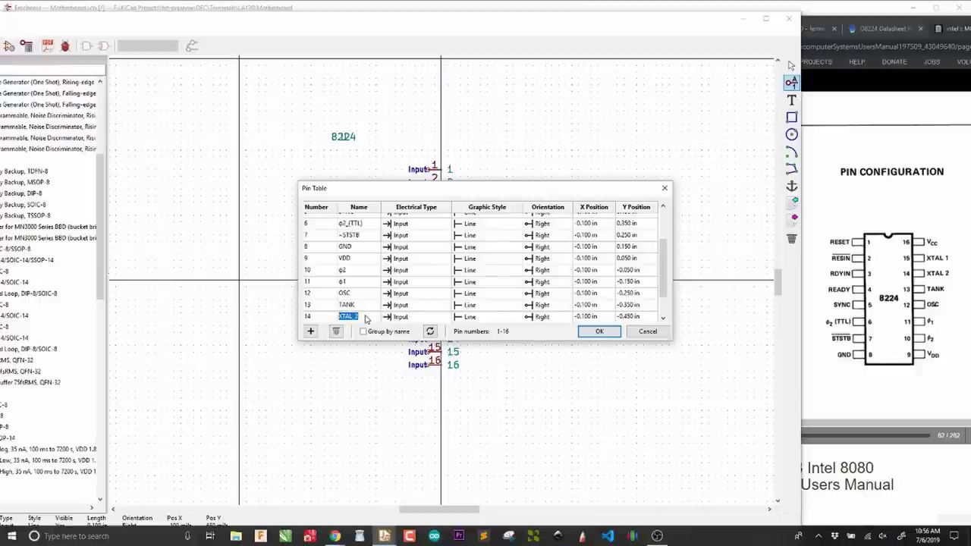
click(349, 224)
key(BackSpace)
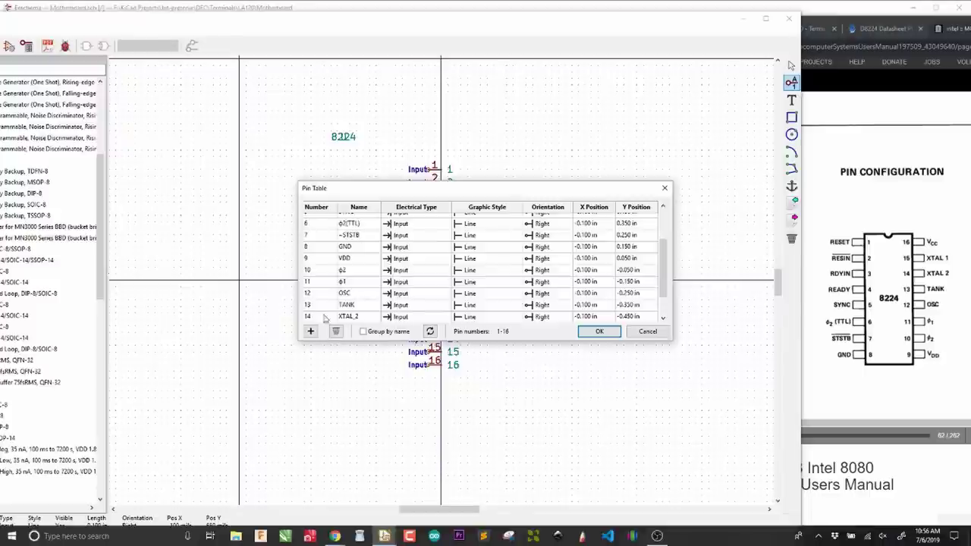
In the pin table, rename pin 14 XTAL2 and name pins 15 and 16 XTAL1 and VCC
click(355, 317)
key(Down)
text(X)
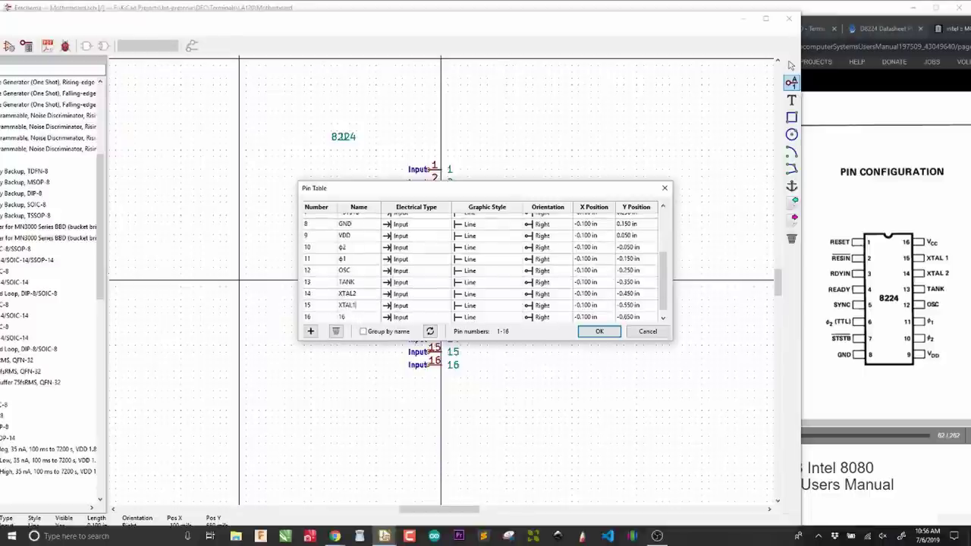
key(Down)
text(VCC)
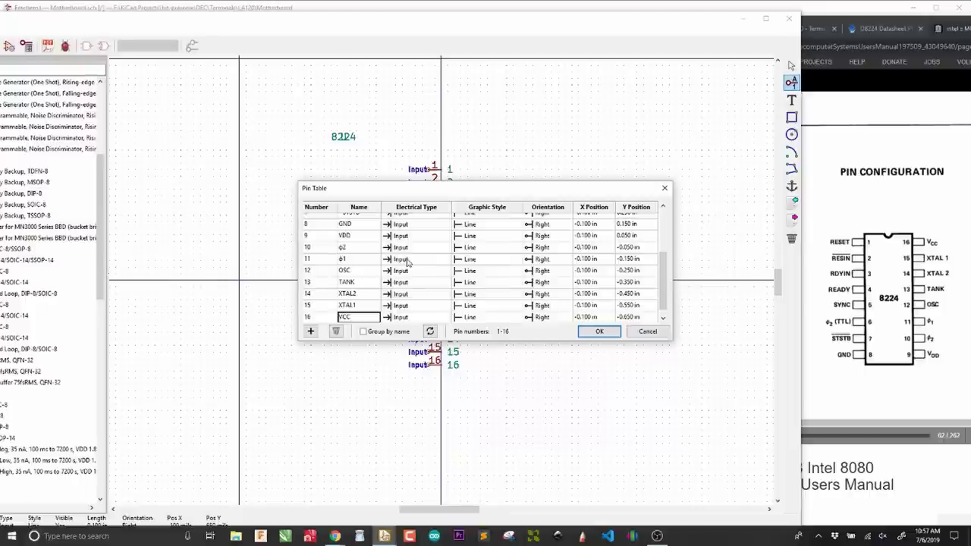
drag(664, 270, 665, 224)
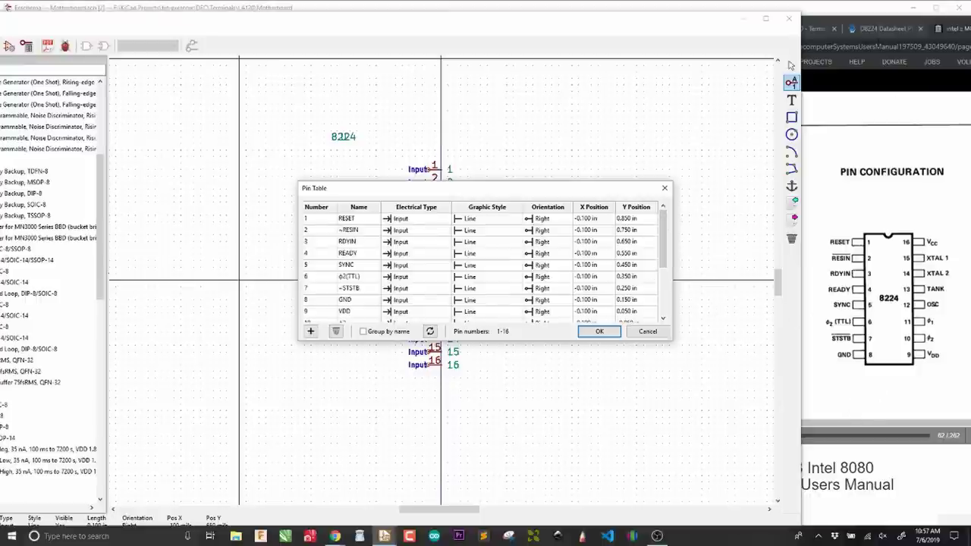
Apply the pin table and arrange the windows so the manual's 8224 block diagram shows beside the symbol editor
click(891, 162)
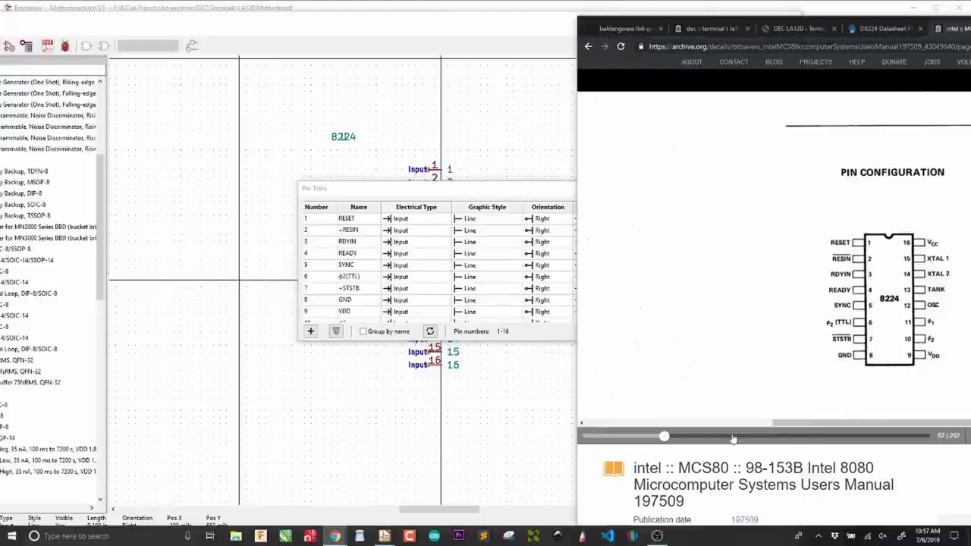
drag(788, 426, 966, 424)
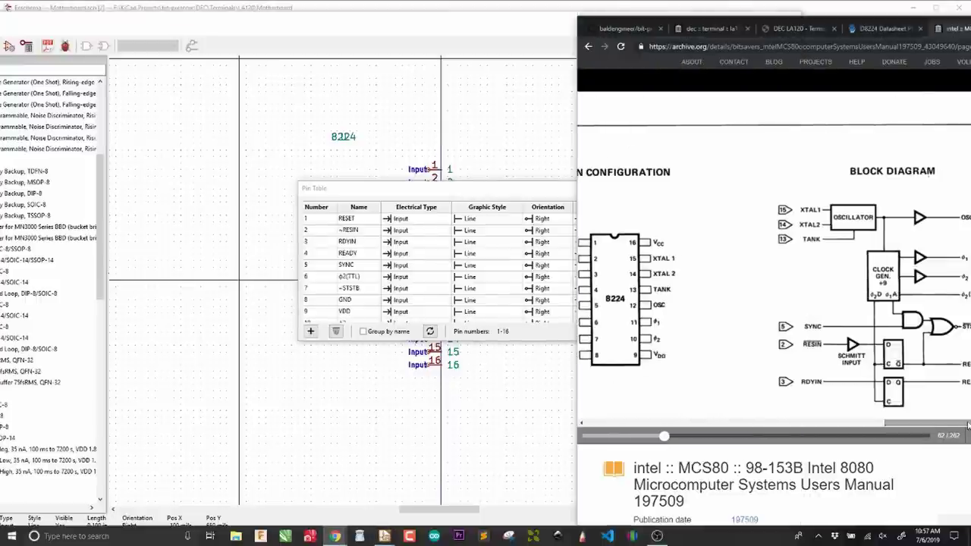
drag(945, 28, 789, 31)
click(788, 35)
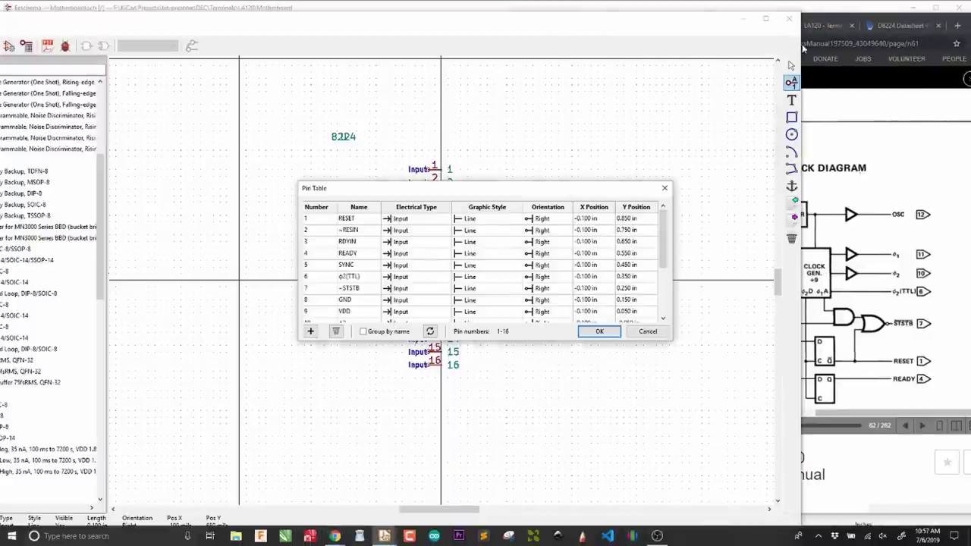
click(599, 331)
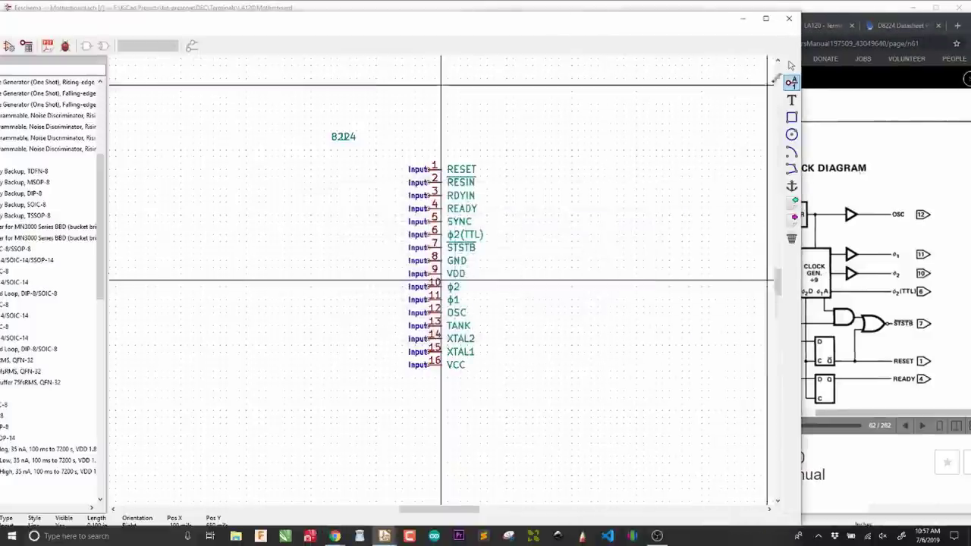
drag(799, 76, 698, 74)
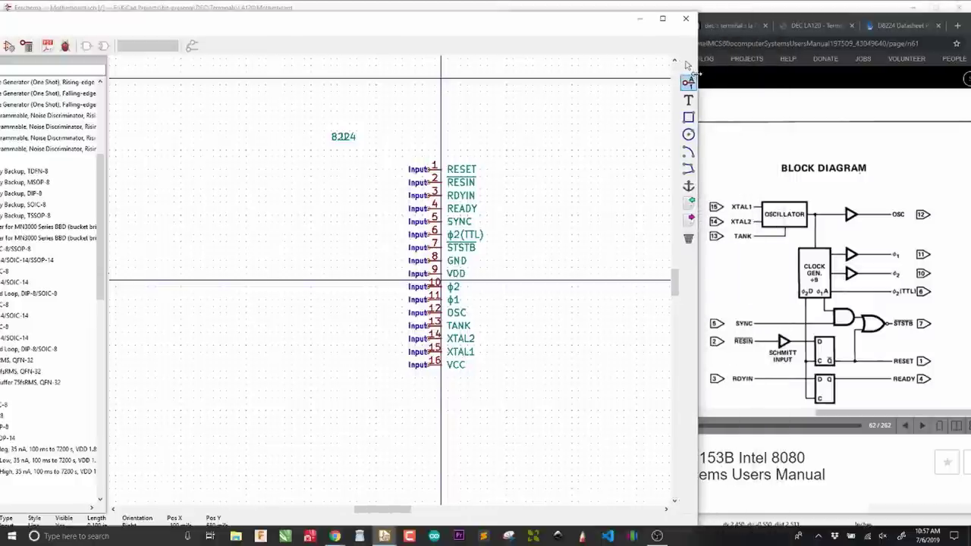
Reopen the pin table and set the electrical type of pins 1 (RESET) and 4 (READY) to Output
click(26, 48)
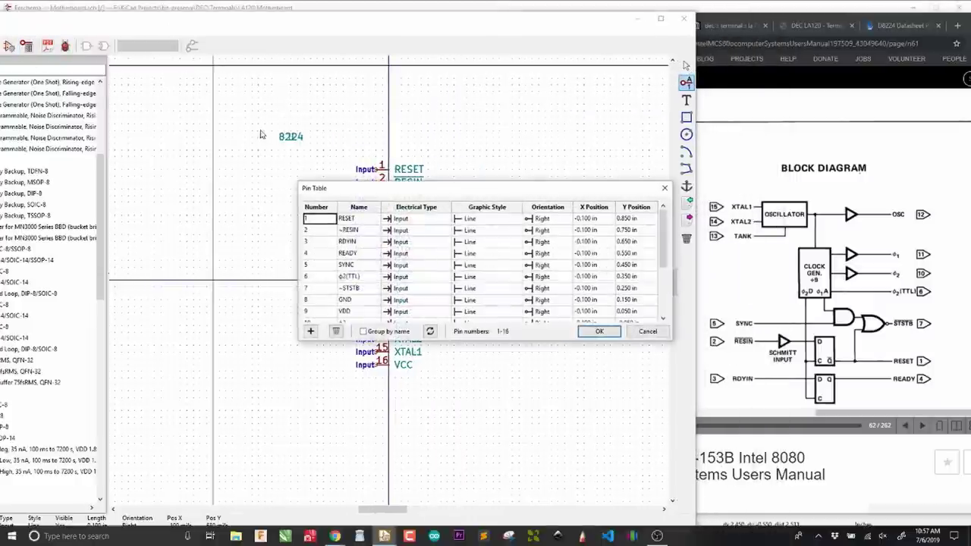
drag(427, 192, 379, 94)
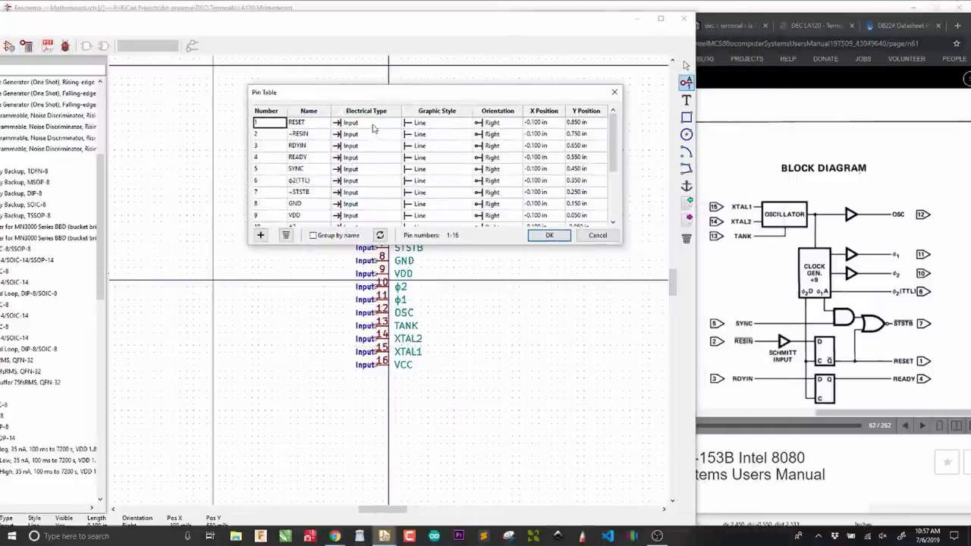
click(373, 126)
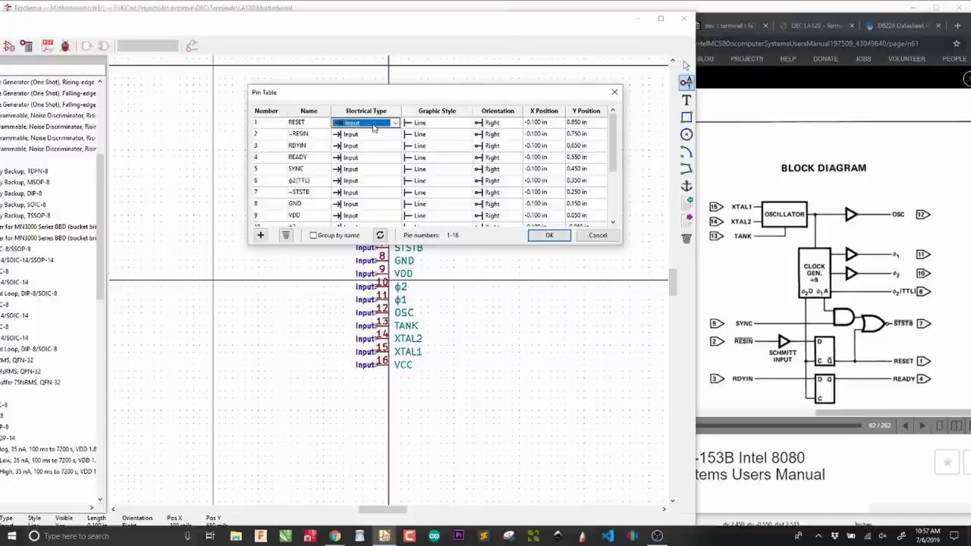
key(Down)
click(372, 135)
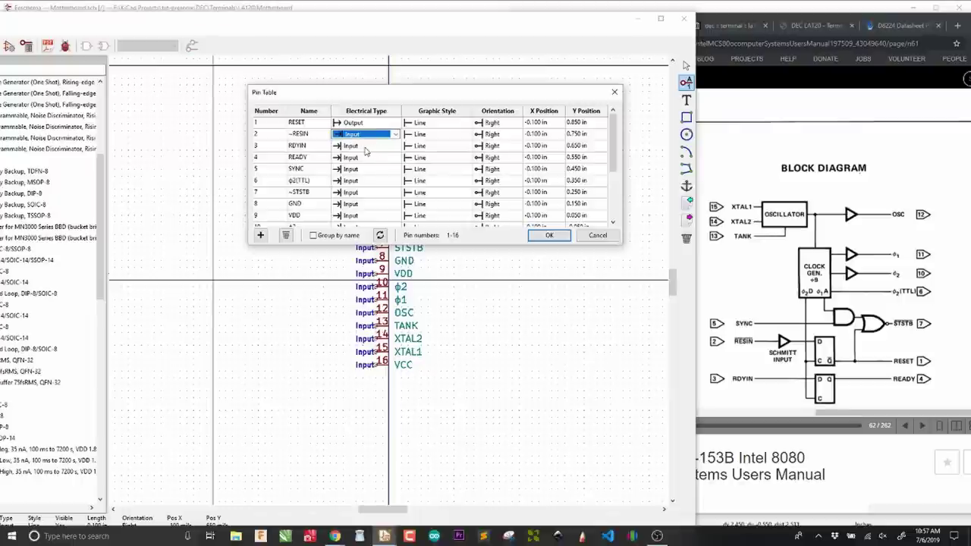
click(365, 148)
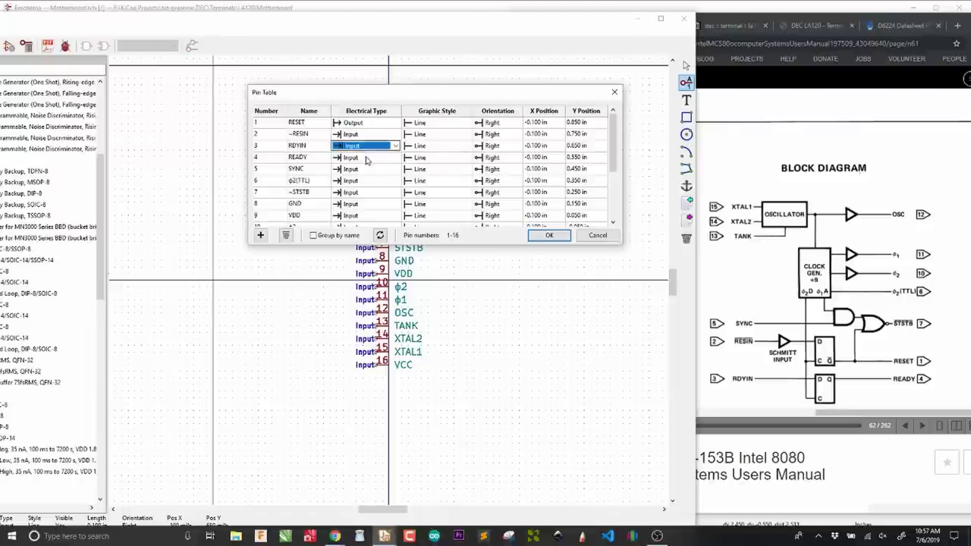
click(366, 159)
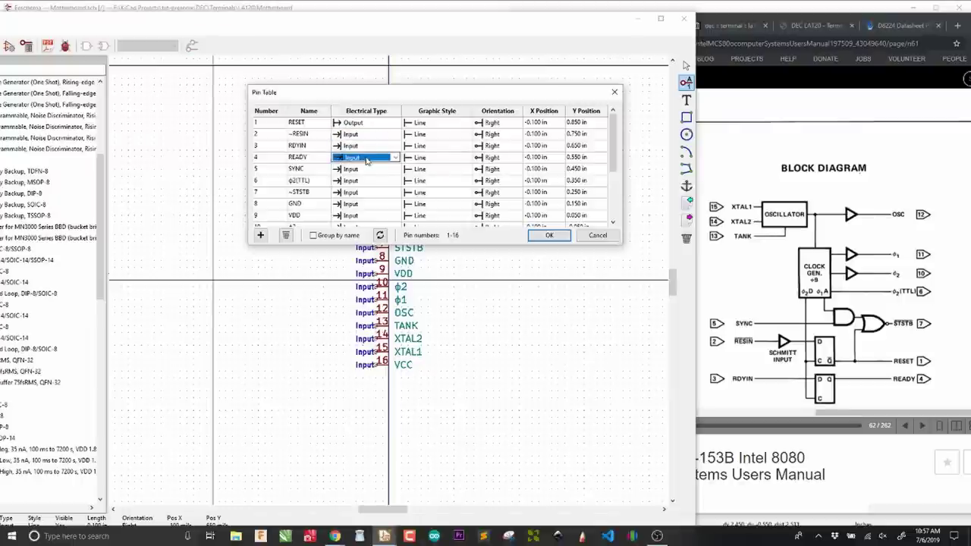
scroll(367, 160, down, 1)
Keep pin 5 (SYNC) as Input and set the electrical type of pins 6 (ϕ2(TTL)) and 7 (~STSTB) to Output
click(368, 173)
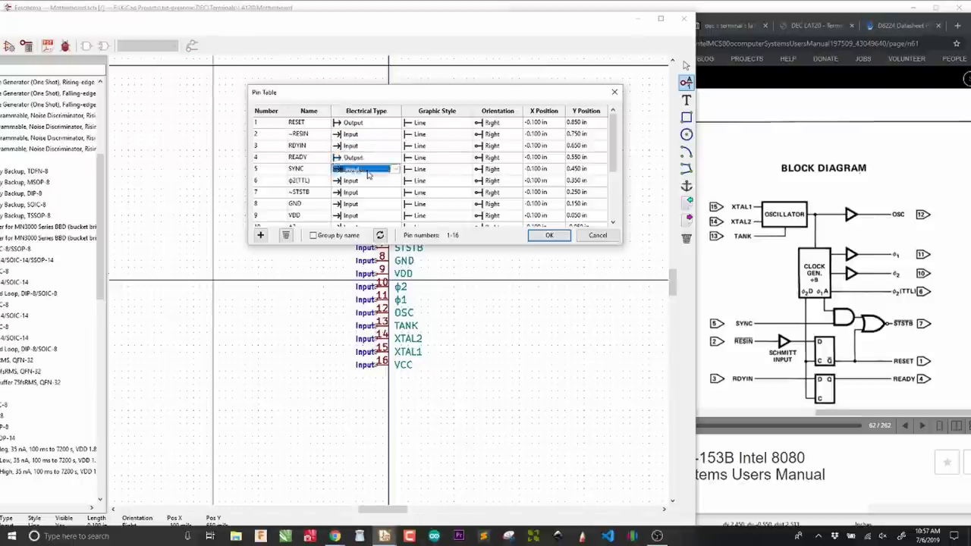
click(366, 185)
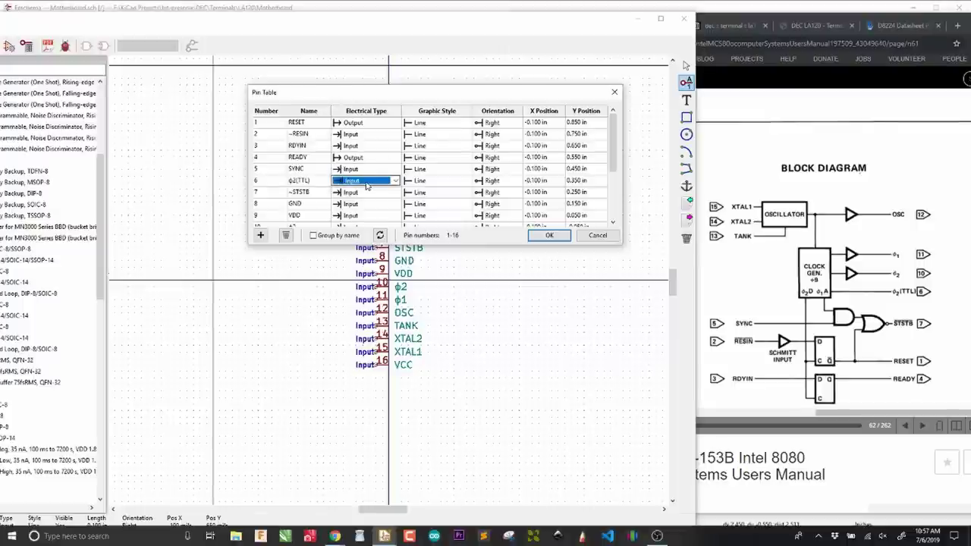
scroll(367, 185, down, 1)
click(367, 195)
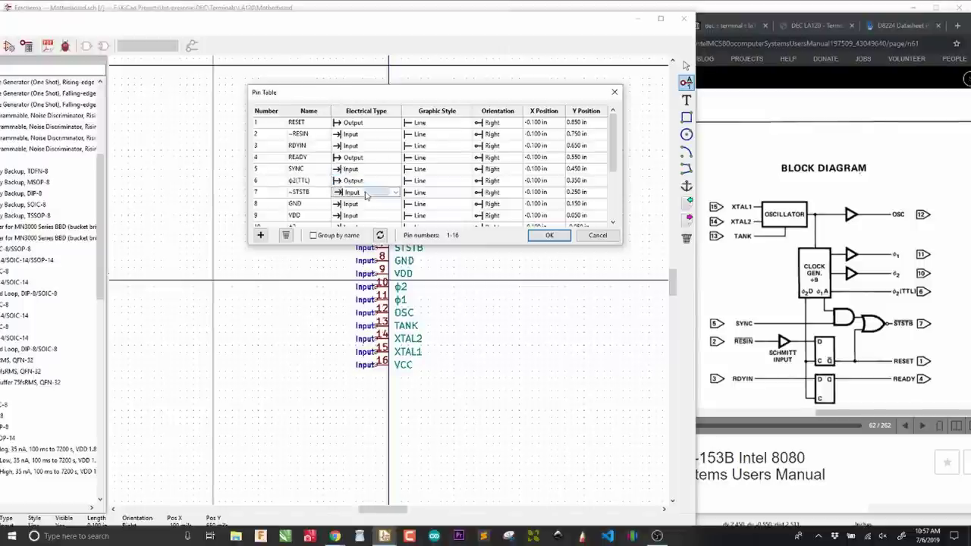
scroll(367, 195, down, 1)
Set the electrical type of pins 8 (GND) and 9 (VDD) to Power input
click(369, 205)
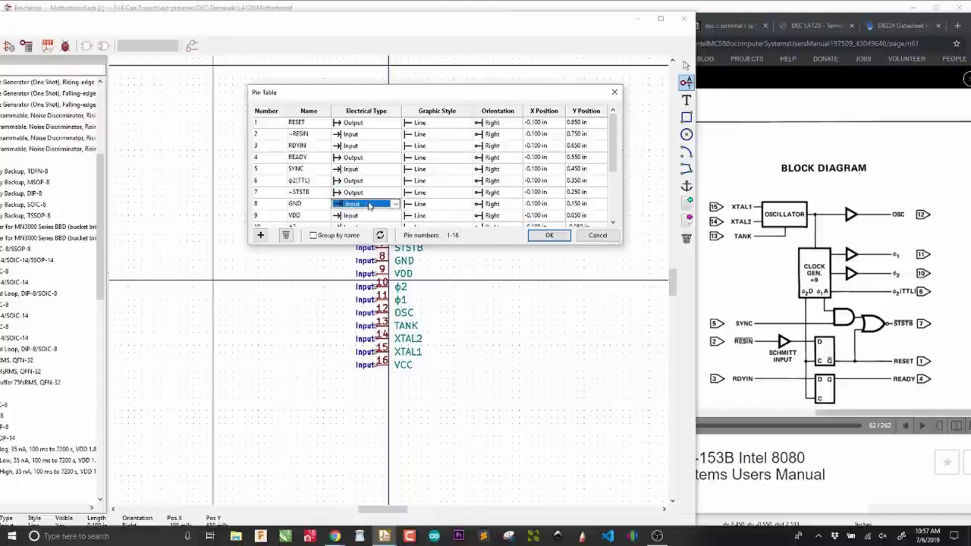
scroll(368, 205, down, 3)
click(361, 218)
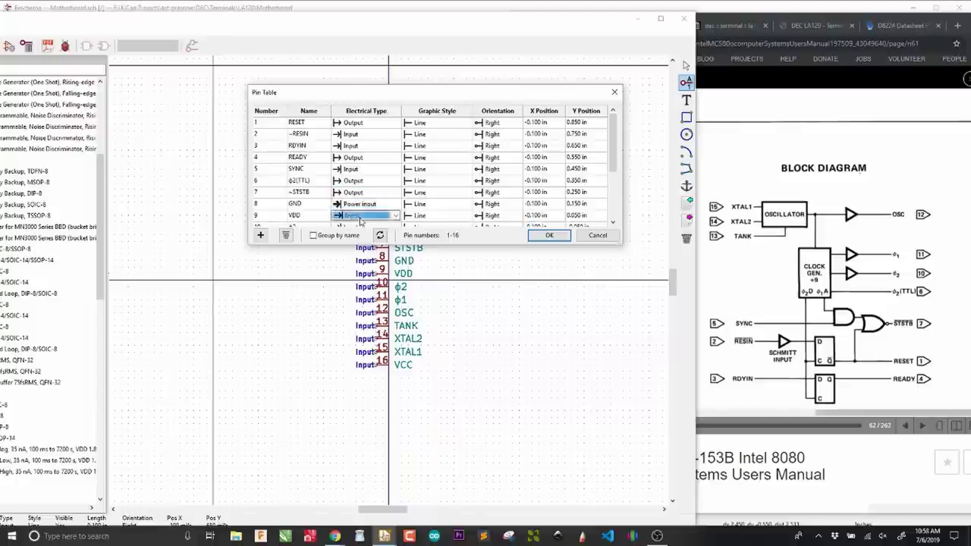
scroll(362, 220, down, 7)
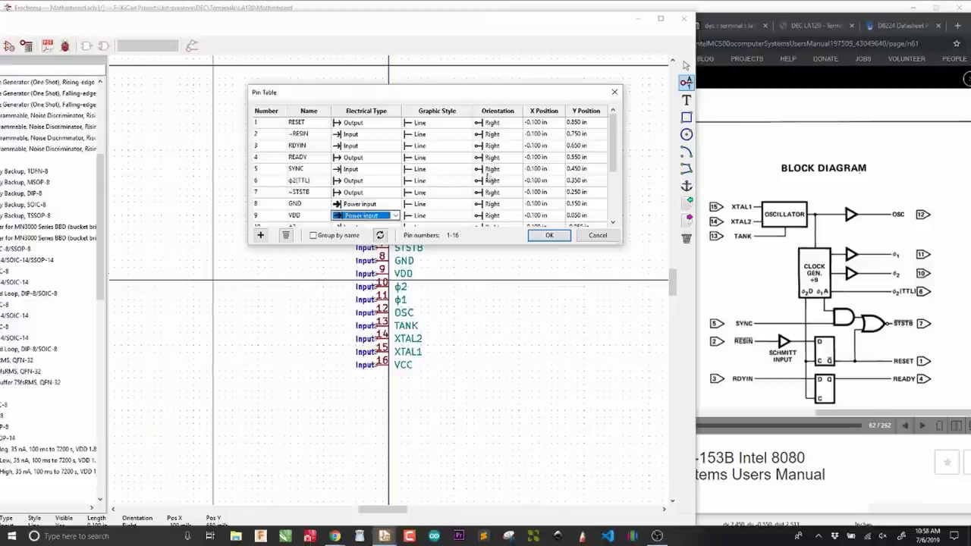
Set the electrical type of pins 10 (ϕ2), 11 (ϕ1) and 12 (OSC) to Output
scroll(613, 142, down, 3)
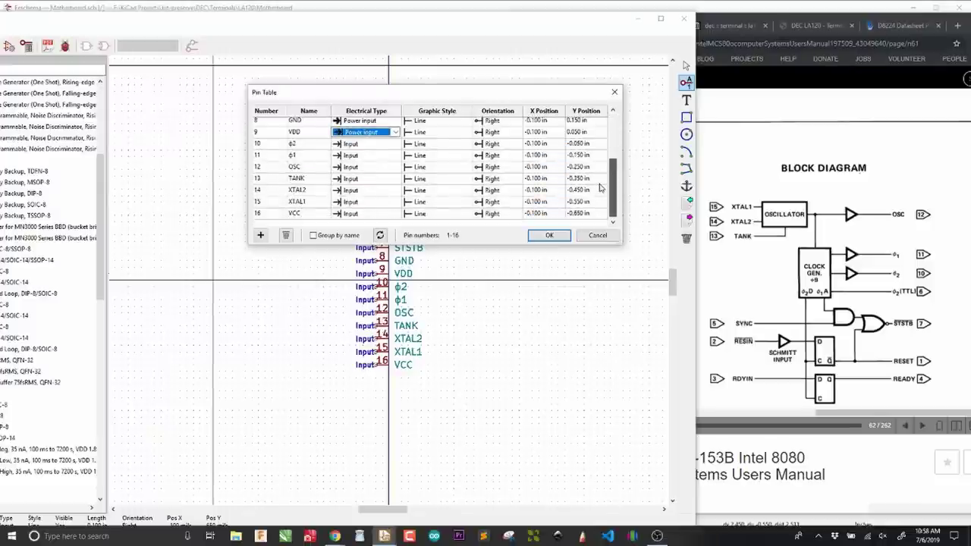
click(362, 144)
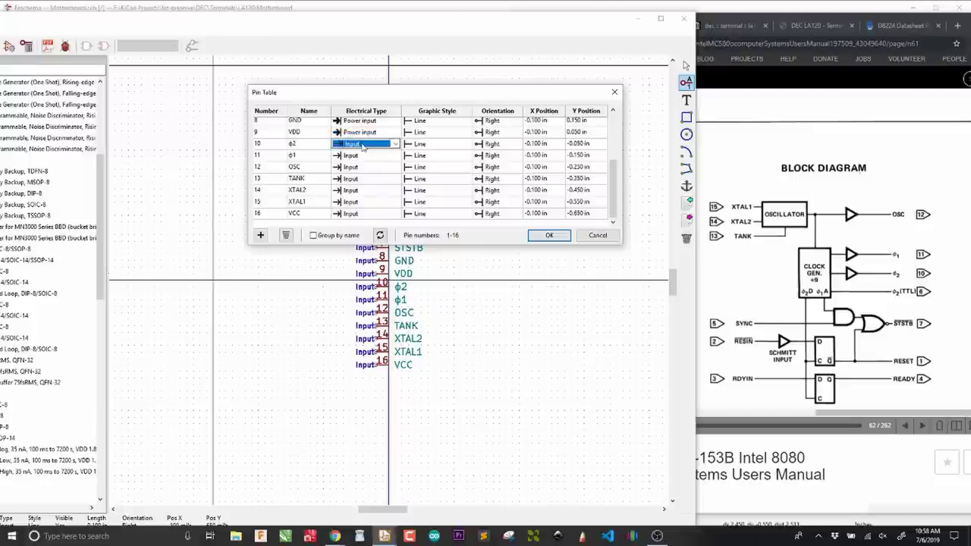
scroll(363, 145, down, 1)
click(366, 155)
scroll(366, 159, down, 1)
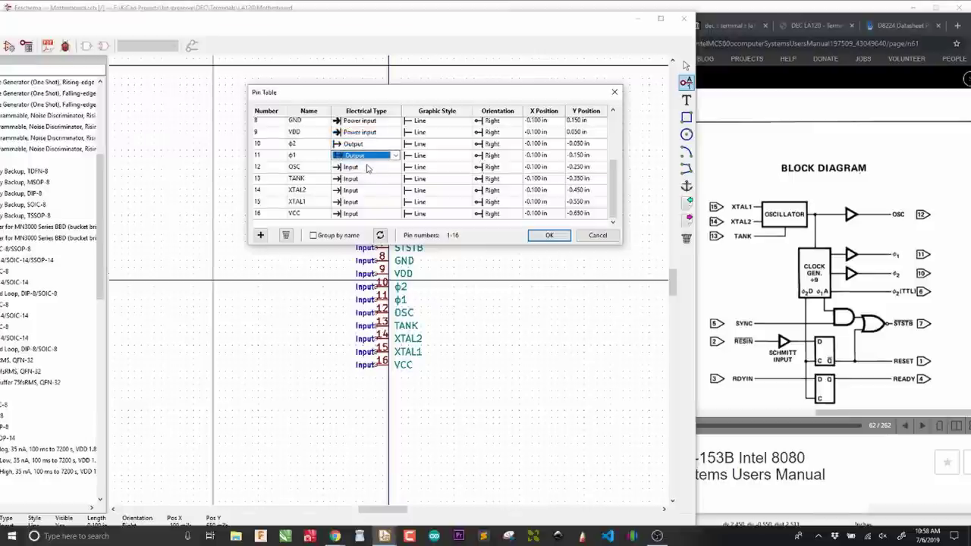
click(367, 166)
scroll(367, 166, down, 1)
click(367, 181)
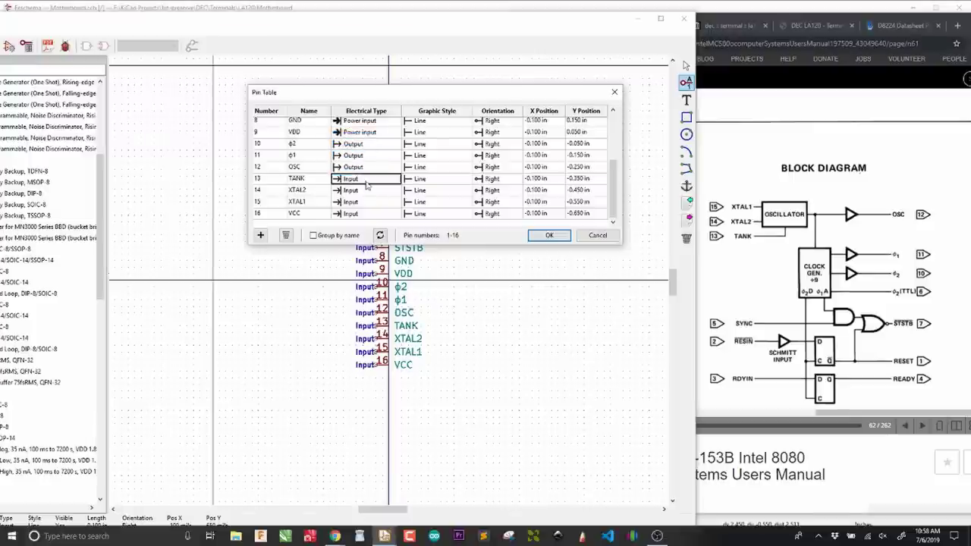
Set the electrical type of pin 16 (VCC) to Power input and apply the pin table
click(367, 213)
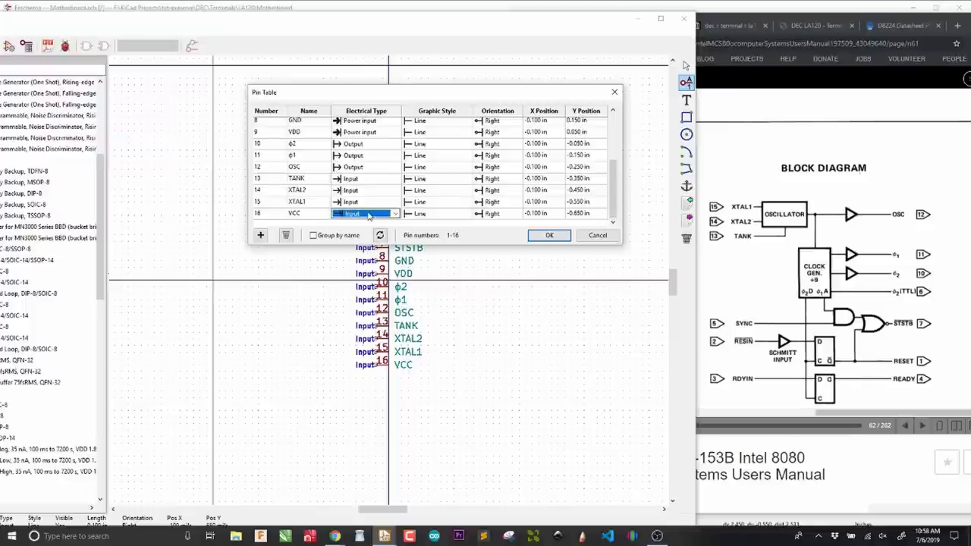
scroll(369, 215, down, 7)
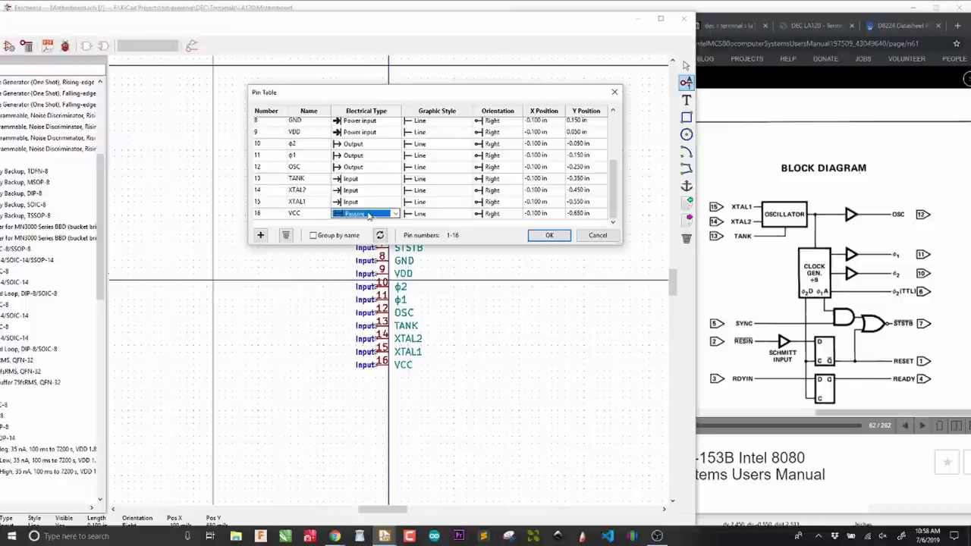
click(548, 235)
Close the D8224 Datasheet page in the browser and leave the pin placement tool in the symbol editor
click(886, 27)
click(938, 25)
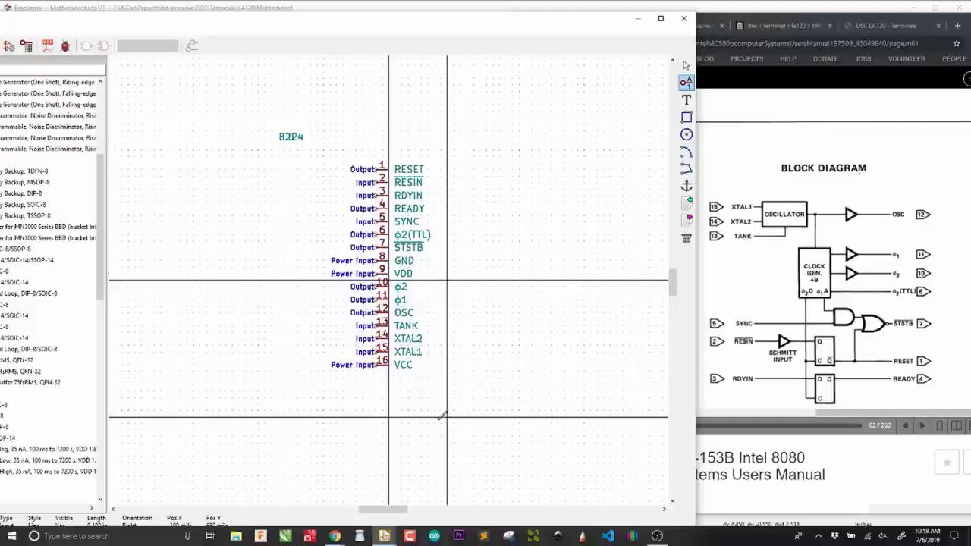
key(Escape)
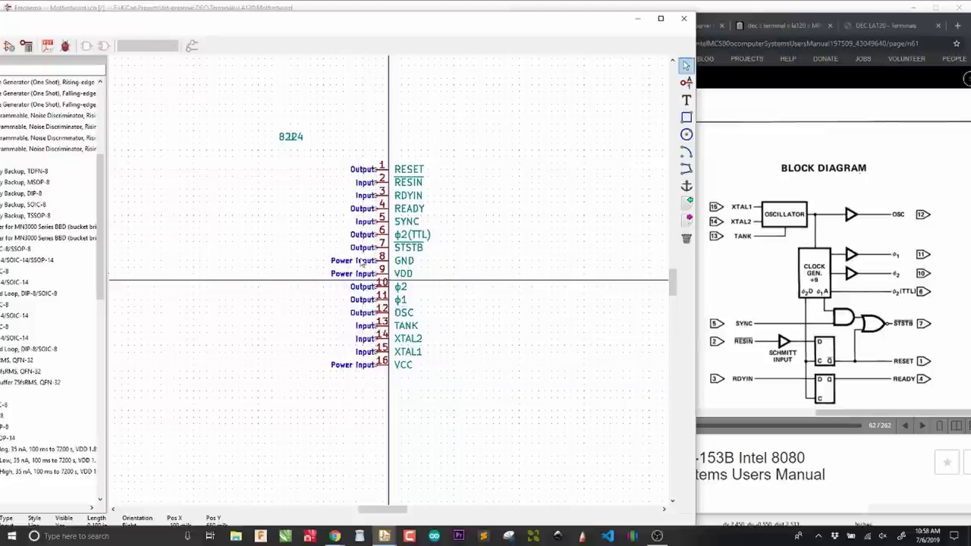
Move and rotate pin 8 (GND) to point up at the symbol's lower side and pin 16 (VCC) to point down at its upper side
key(m)
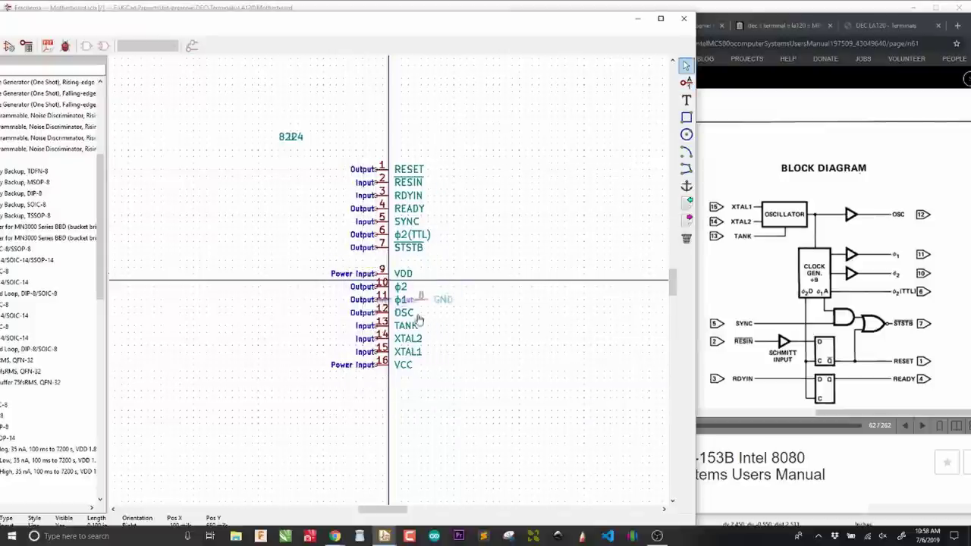
key(r)
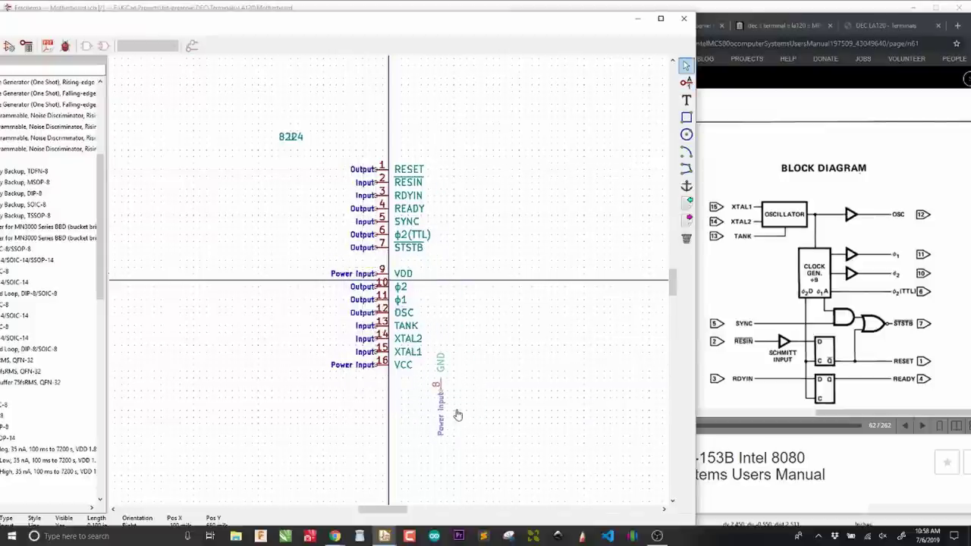
click(448, 421)
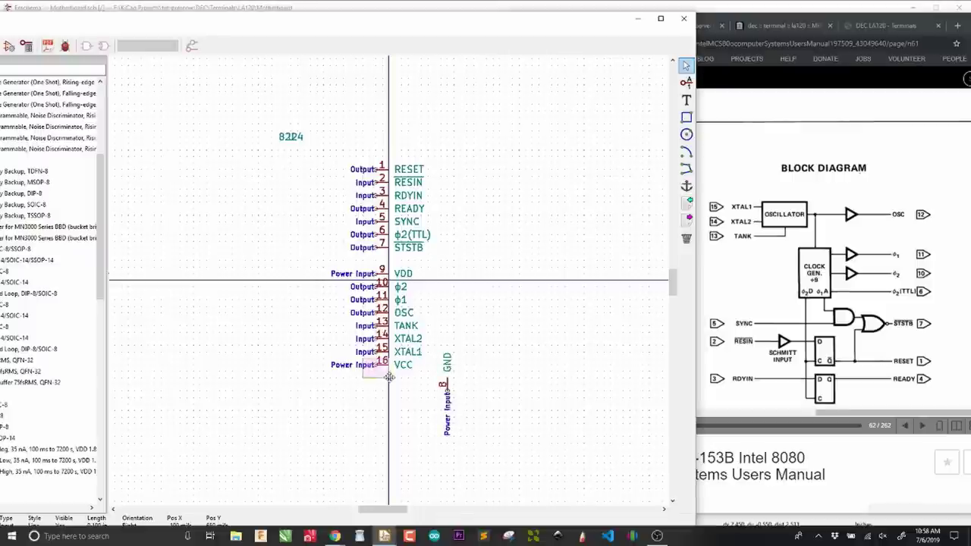
key(m)
key(r)
click(460, 150)
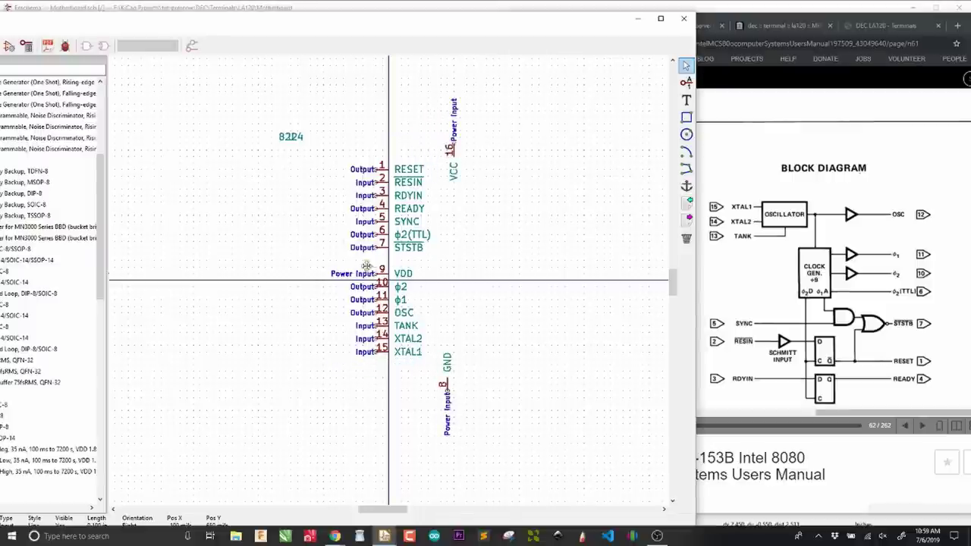
Move pin 9 (VDD) beside pin 16 (VCC) above the symbol and rotate it to point down
key(m)
key(r)
key(r)
key(r)
click(489, 152)
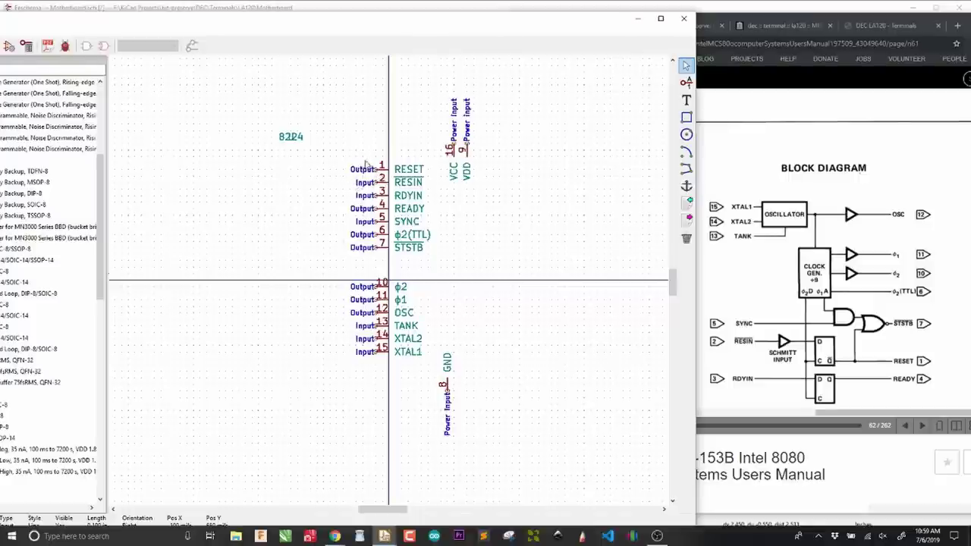
Move pins 1 (RESET), 4 (READY), 7 (STSTB) and 6 (ϕ2(TTL)) to the symbol's right side, rotated to face inward
drag(367, 169, 531, 201)
key(r)
key(r)
drag(372, 208, 544, 234)
key(r)
key(r)
click(544, 234)
drag(371, 237, 547, 248)
key(r)
key(r)
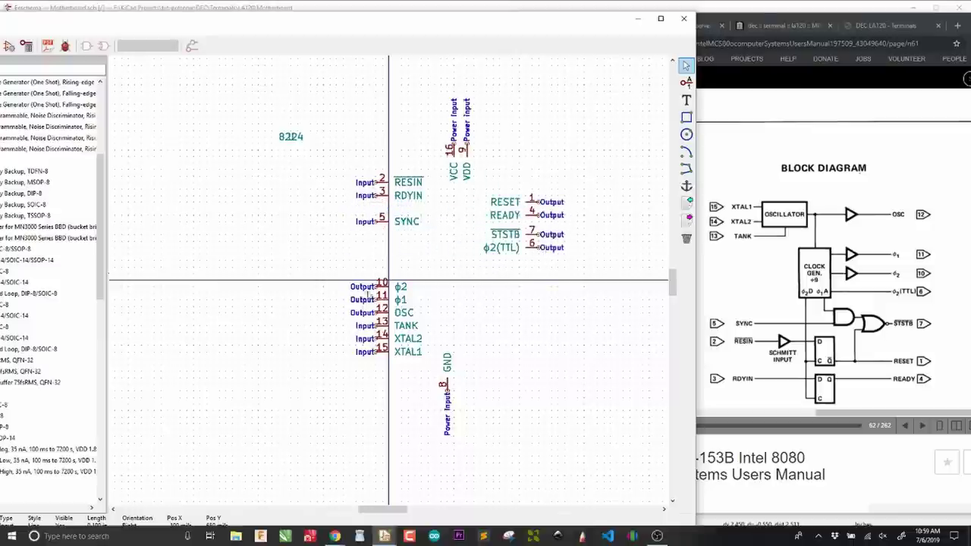
Move pins 10 (ϕ2), 11 (ϕ1) and 12 (OSC) below the other right-side outputs and rotate the group to face inward
drag(350, 278, 569, 294)
key(r)
key(r)
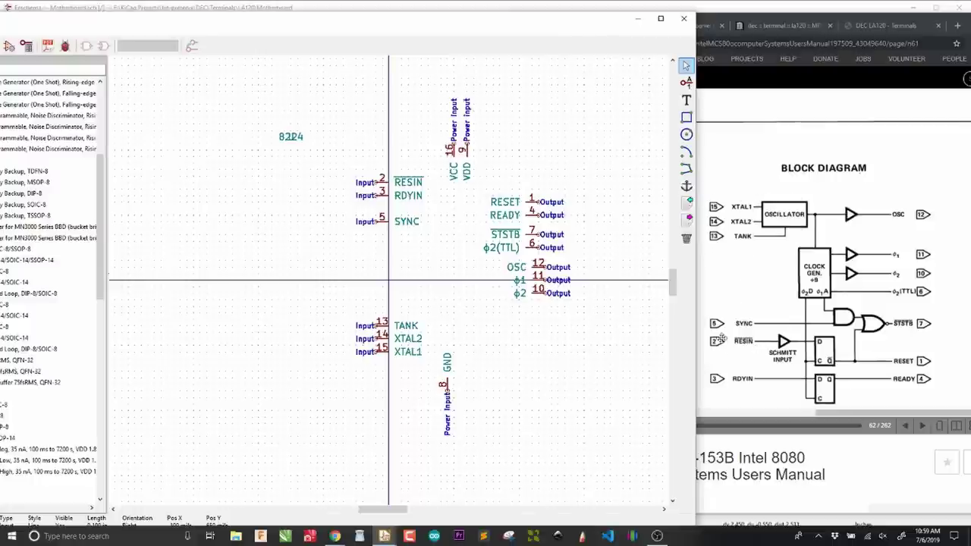
Set pins 2, 3 and 5 aside and move pins 13, 14 and 15 to the symbol's upper left, mirrored so XTAL1 is uppermost
drag(357, 182, 311, 347)
drag(362, 320, 385, 373)
click(384, 236)
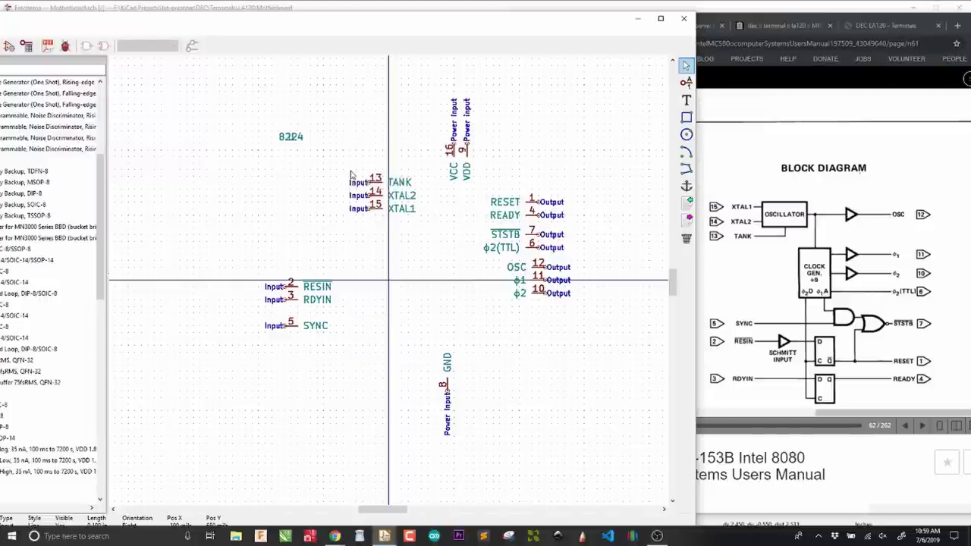
drag(342, 169, 405, 214)
key(x)
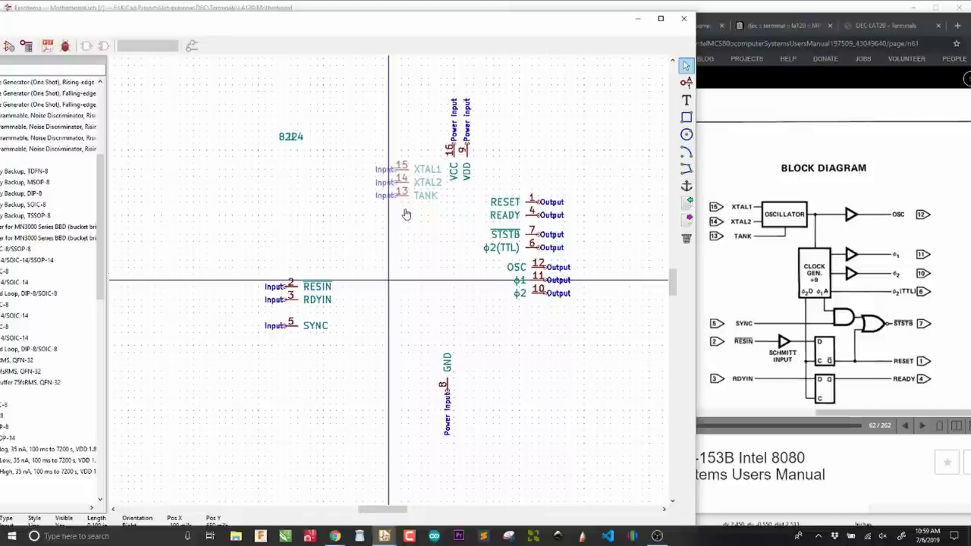
drag(405, 214, 406, 215)
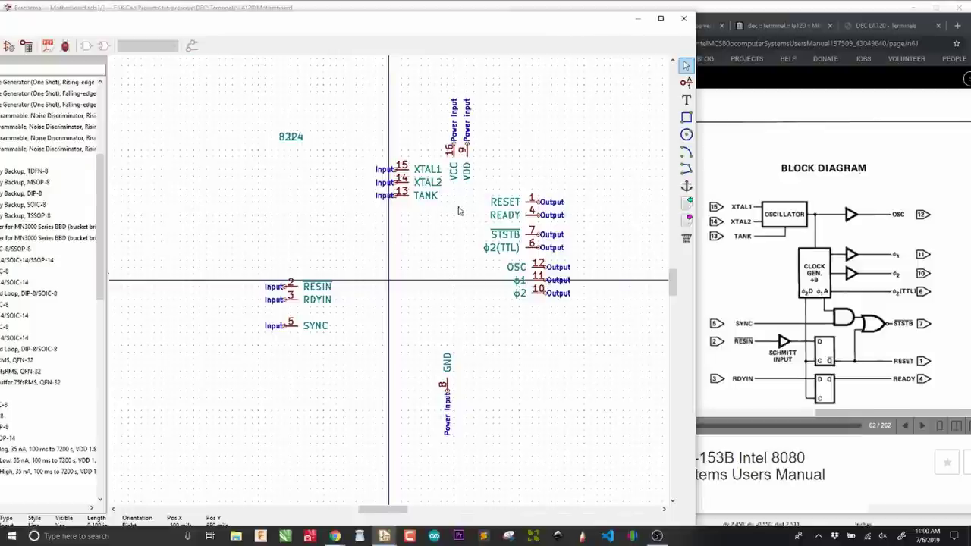
Try pins 16 (VCC) and 9 (VDD) higher above the symbol and return them to their original height
click(457, 131)
key(m)
click(468, 175)
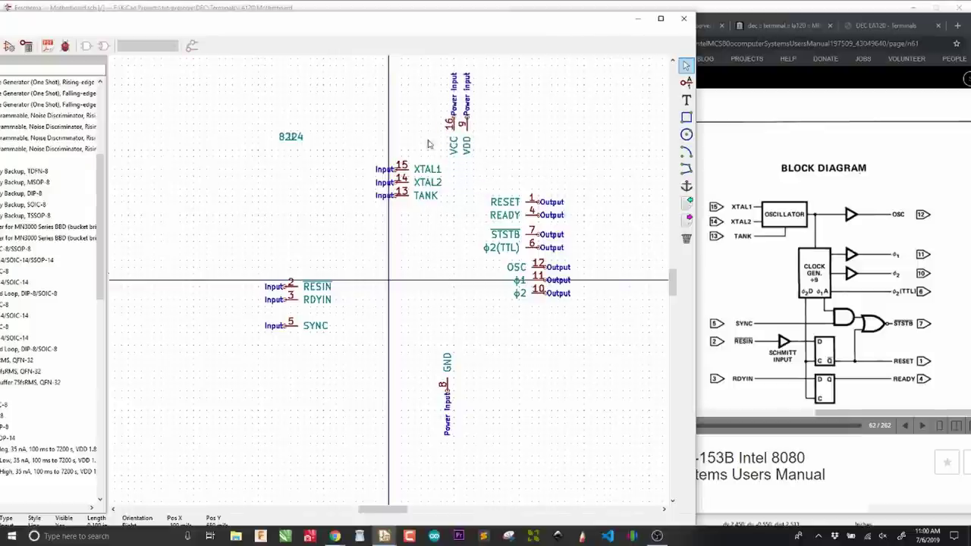
key(m)
click(484, 164)
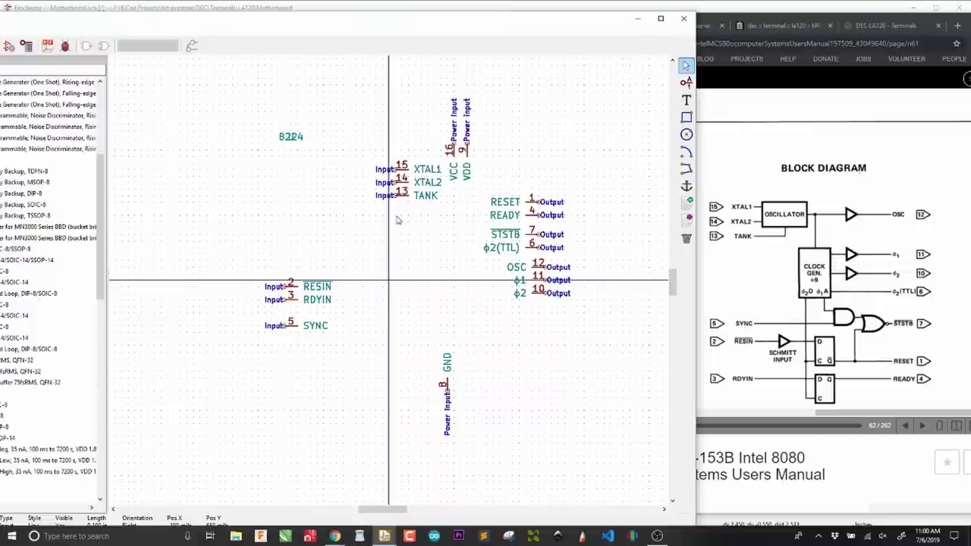
Place pins 5 (SYNC), 2 (RESIN) and 3 (RDYIN) in that order below TANK in the left pin column, with gaps between them
key(m)
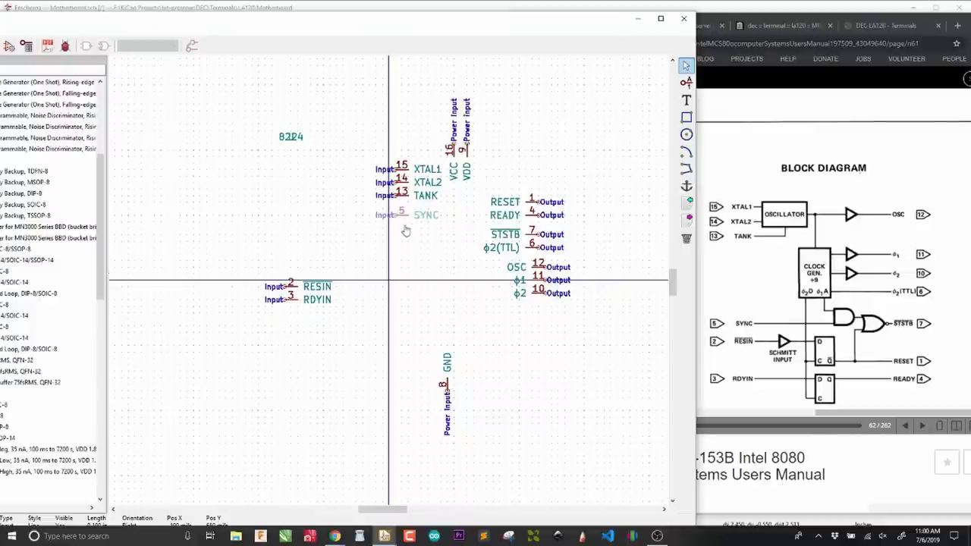
click(408, 228)
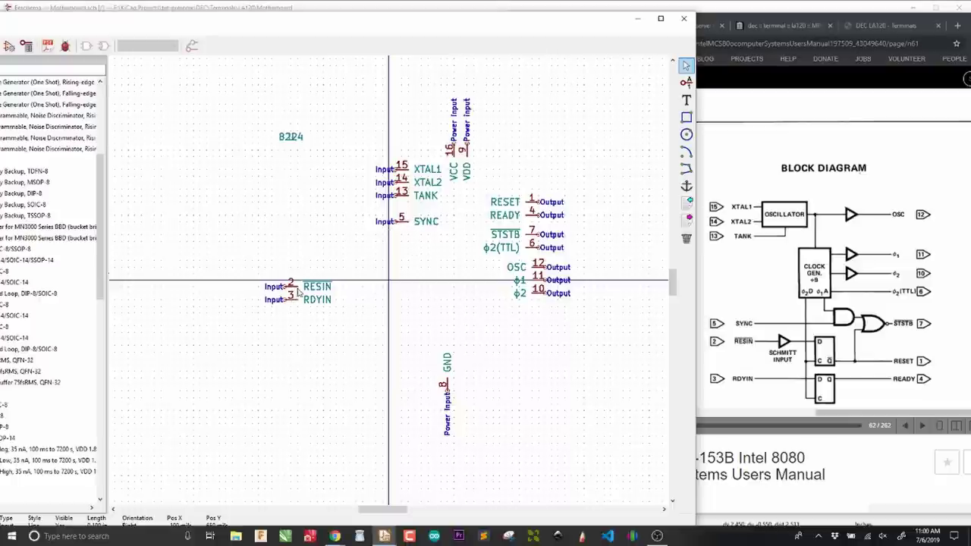
drag(272, 275, 299, 286)
key(m)
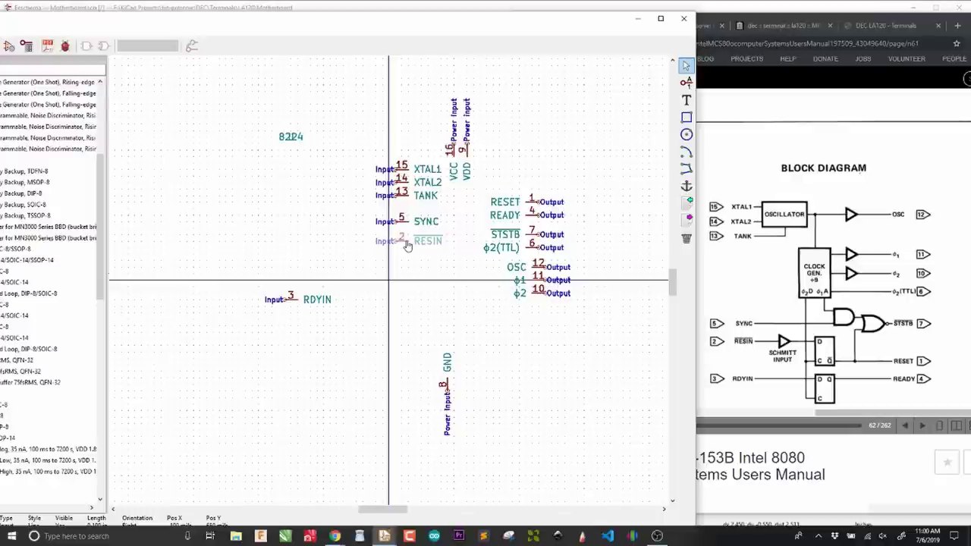
click(407, 252)
key(m)
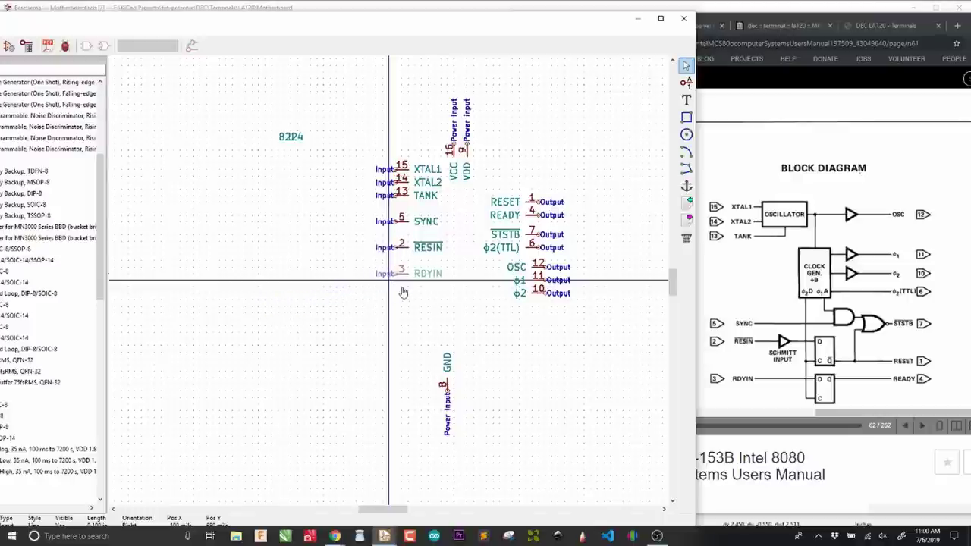
click(402, 290)
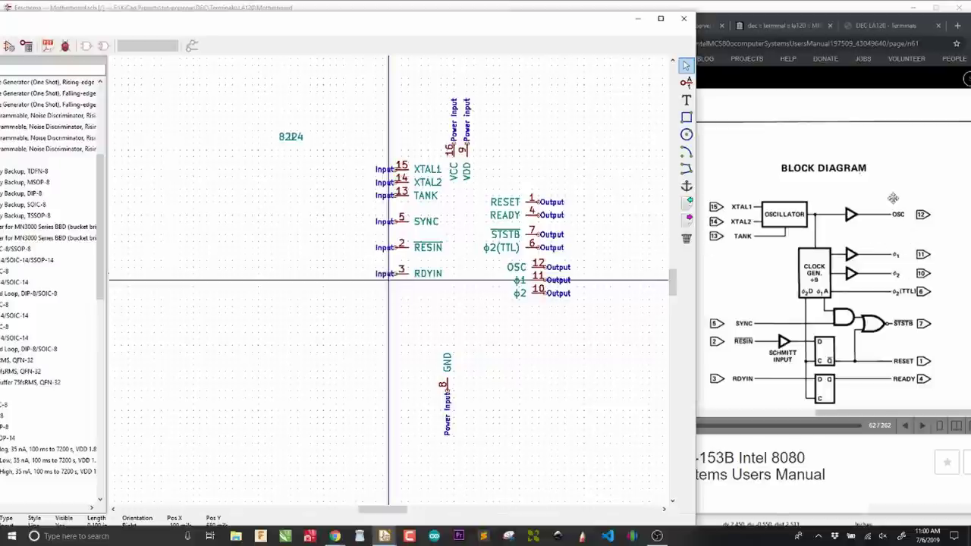
Group pins 12 (OSC), 11 (ϕ1), 10 (ϕ2) and 6 (ϕ2(TTL)) at the upper right, level with XTAL1, with the other outputs moved below
drag(536, 258, 566, 312)
click(553, 195)
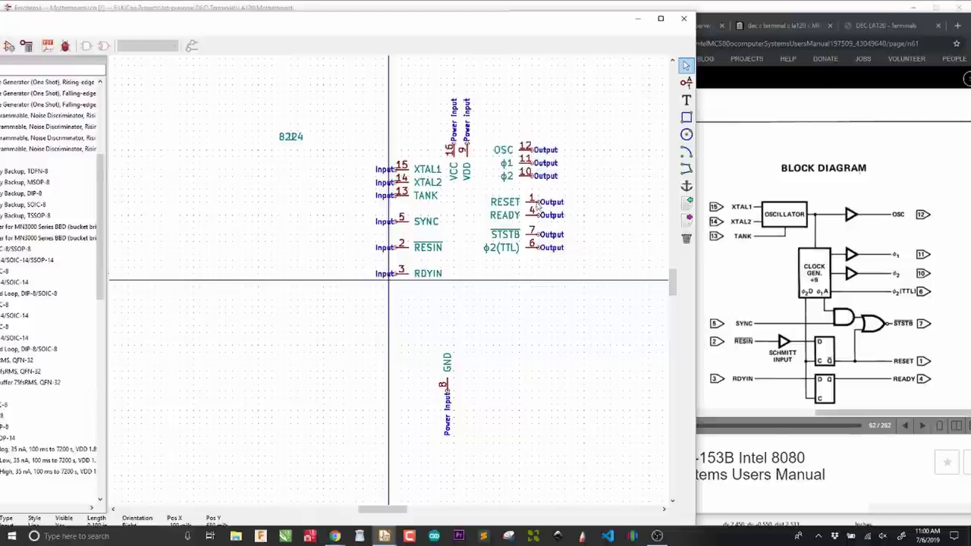
drag(531, 192, 562, 272)
click(541, 342)
click(546, 215)
drag(521, 140, 540, 209)
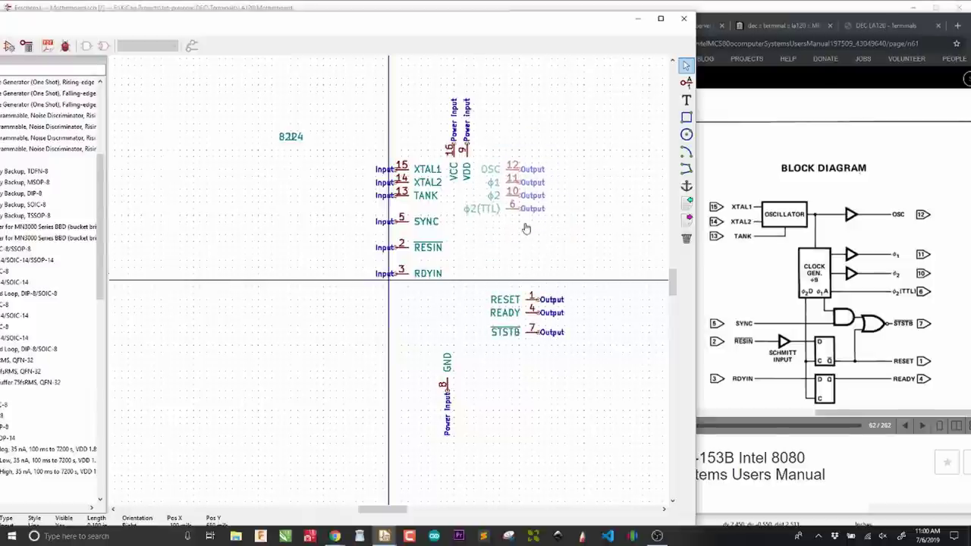
click(526, 228)
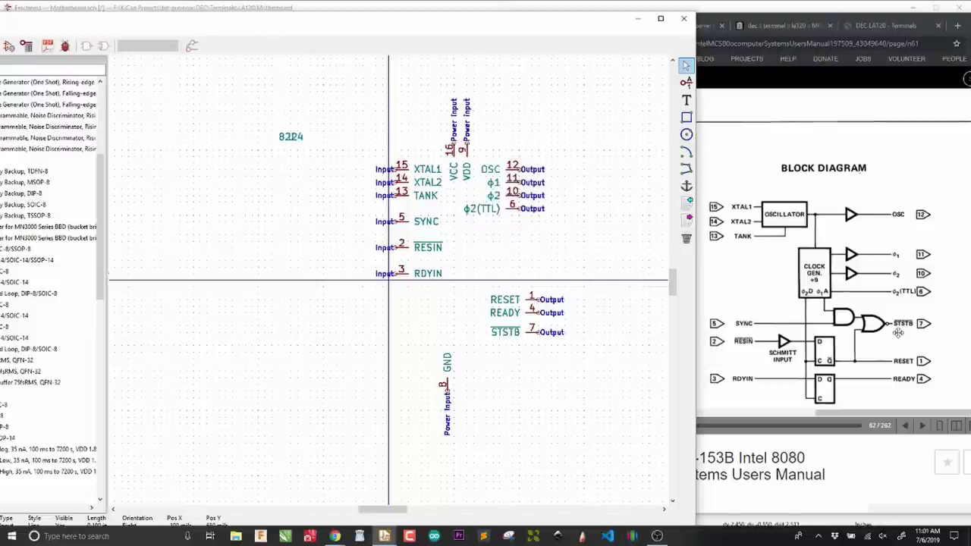
Place pins 7 (STSTB), 1 (RESET) and 4 (READY) below ϕ2(TTL) in the right pin column, with gaps between them
drag(554, 346, 529, 321)
click(522, 241)
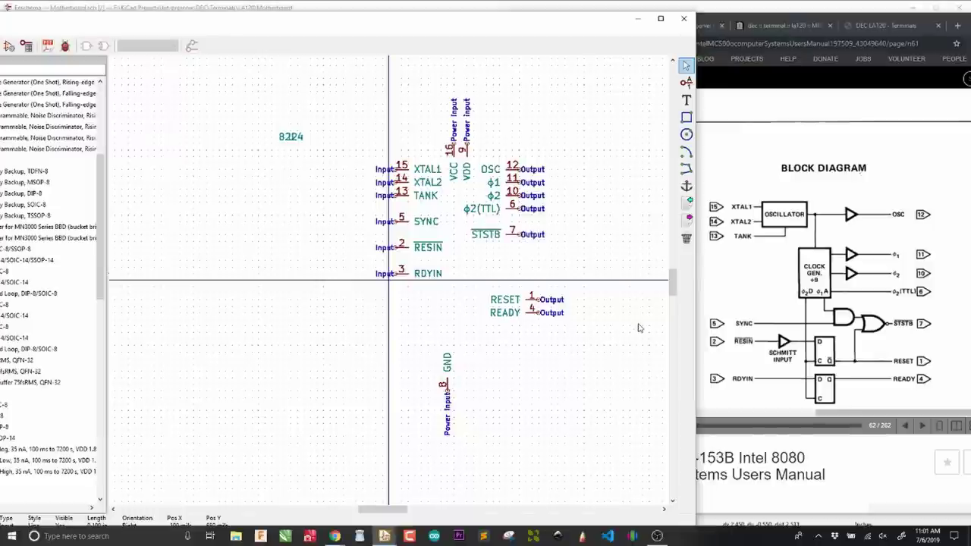
click(529, 294)
key(m)
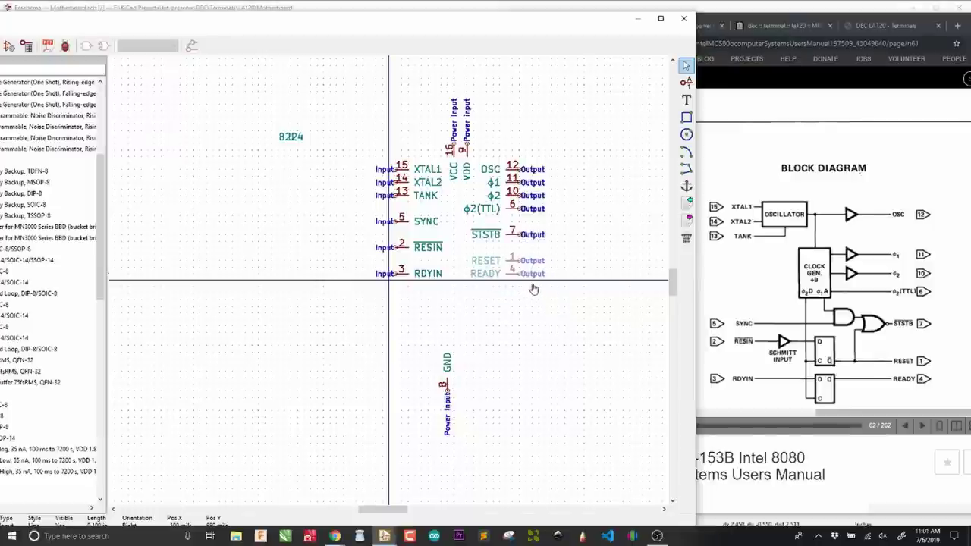
click(534, 289)
click(514, 276)
key(m)
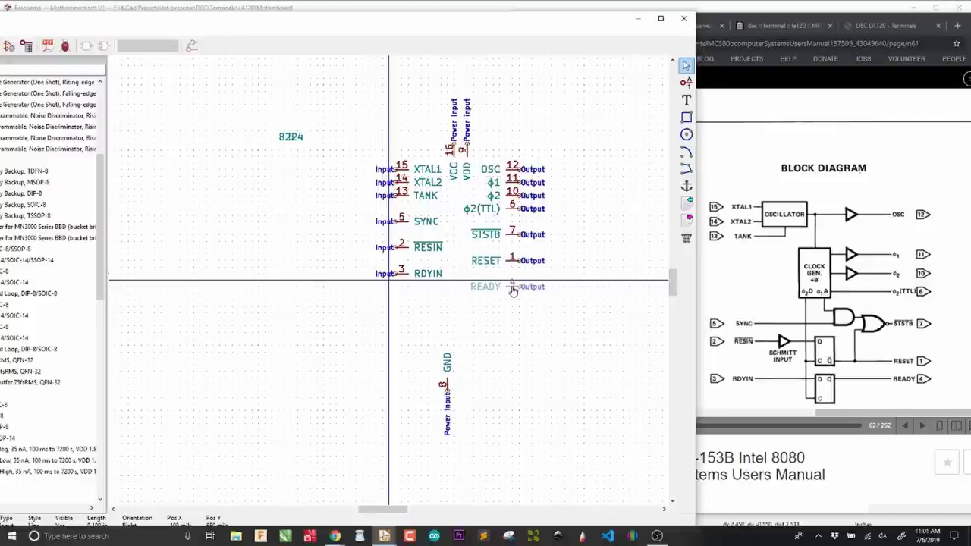
click(513, 291)
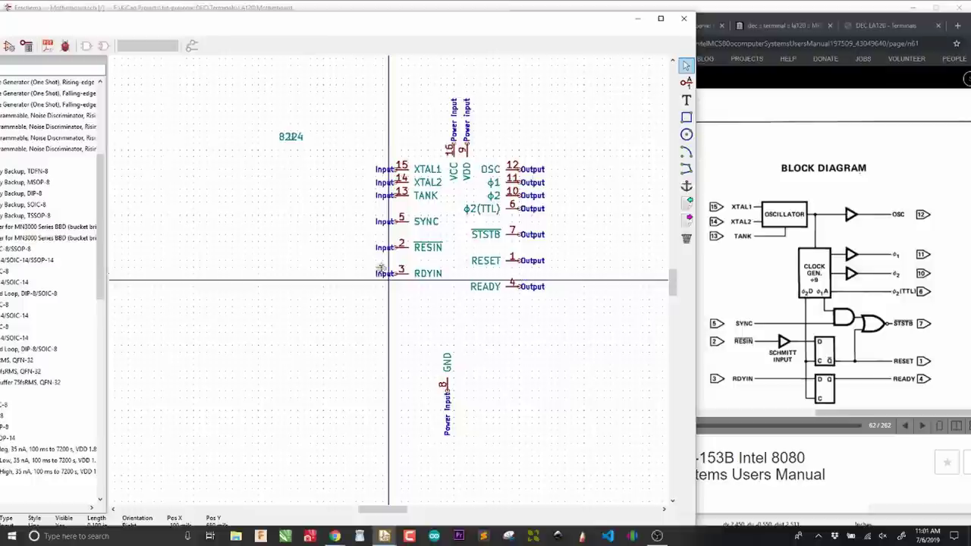
Align RDYIN, RESIN and SYNC with READY, RESET and STSTB, and move pin 8 (GND) up directly below VCC
key(m)
click(397, 293)
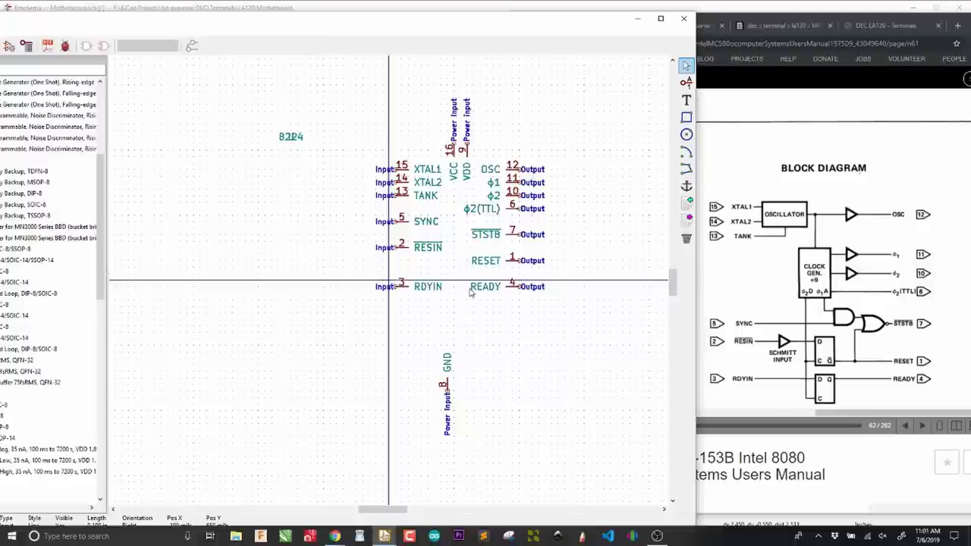
key(m)
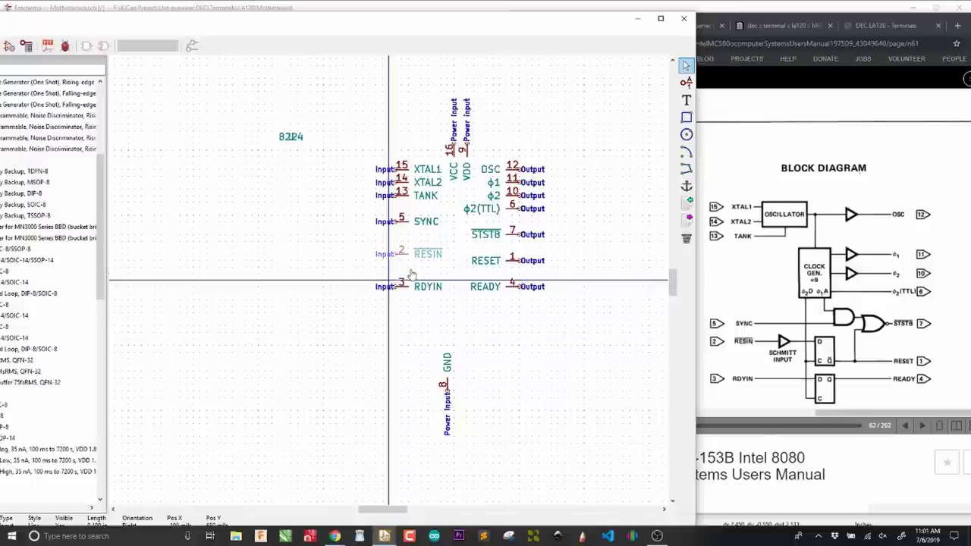
click(411, 275)
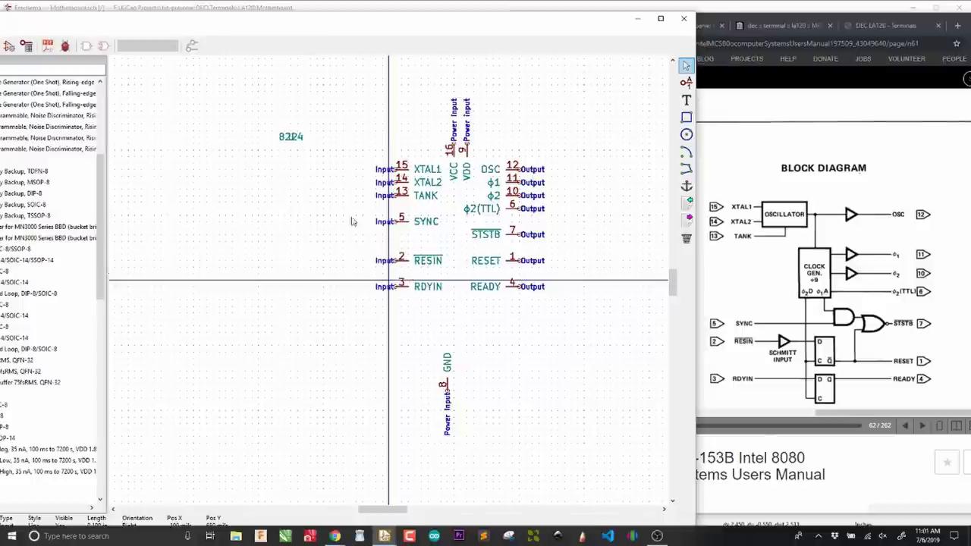
key(m)
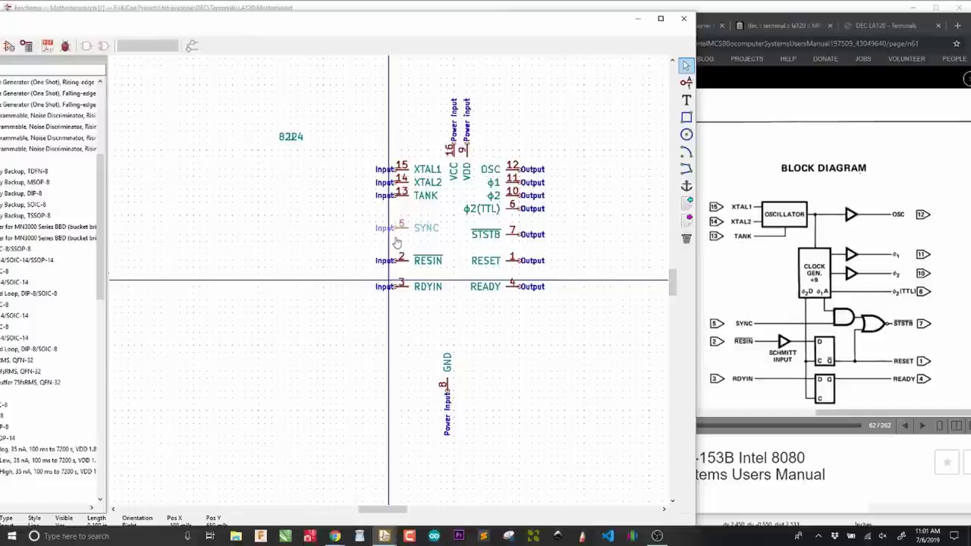
click(398, 243)
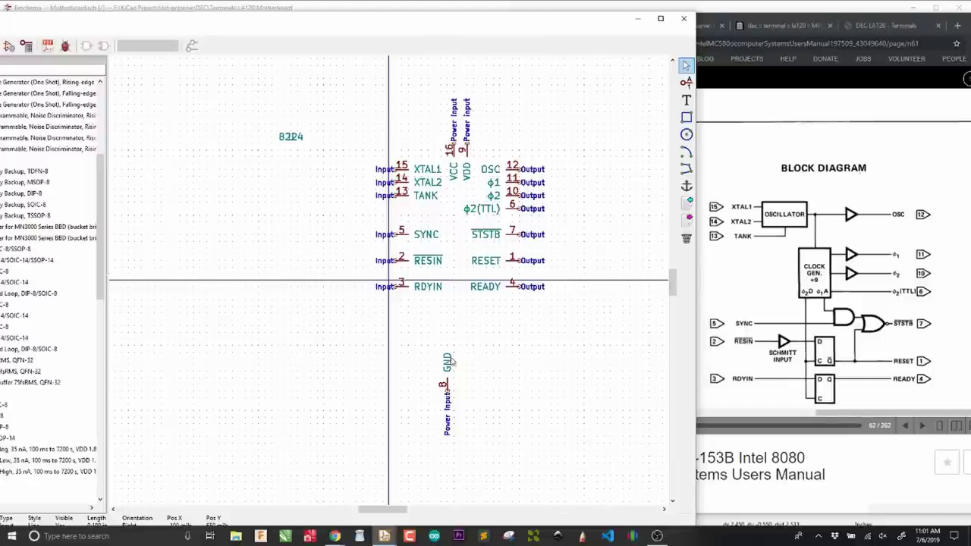
drag(452, 372, 466, 339)
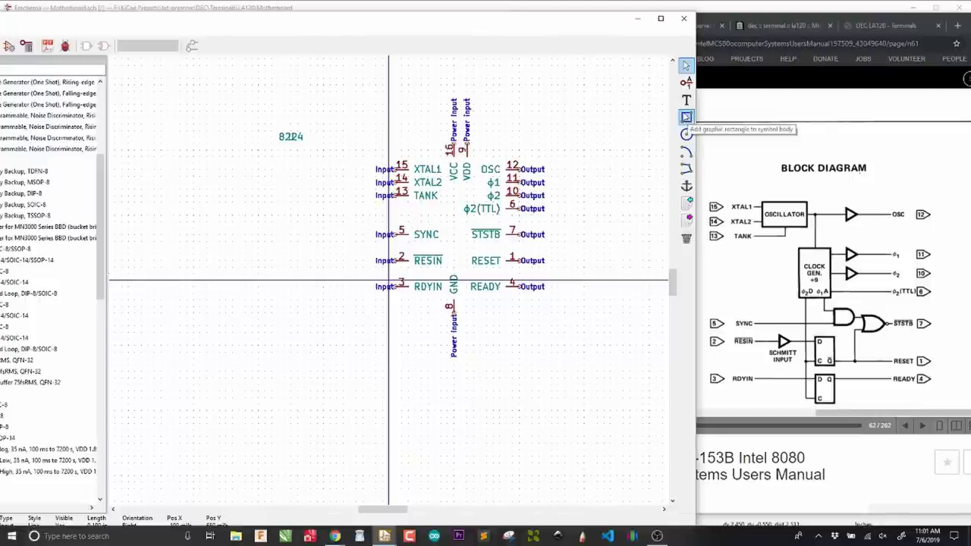
Draw the symbol body rectangle around the pin names, touching the inner pin ends, and fill it with the background colour
click(686, 116)
click(408, 157)
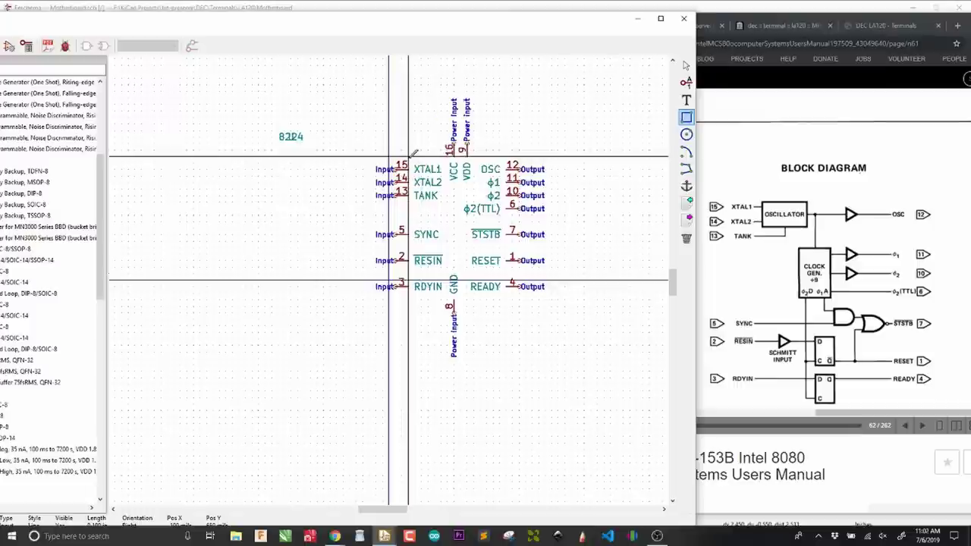
double_click(508, 298)
click(234, 293)
click(252, 335)
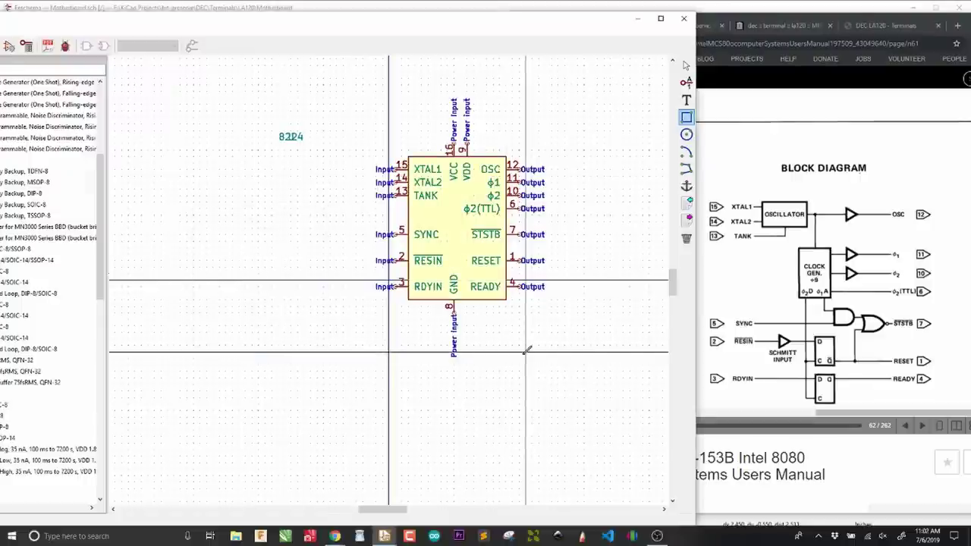
key(Escape)
Move the entire symbol body and all pins so VCC and GND lie on the vertical origin axis and SYNC on the horizontal axis
drag(379, 123, 594, 392)
key(m)
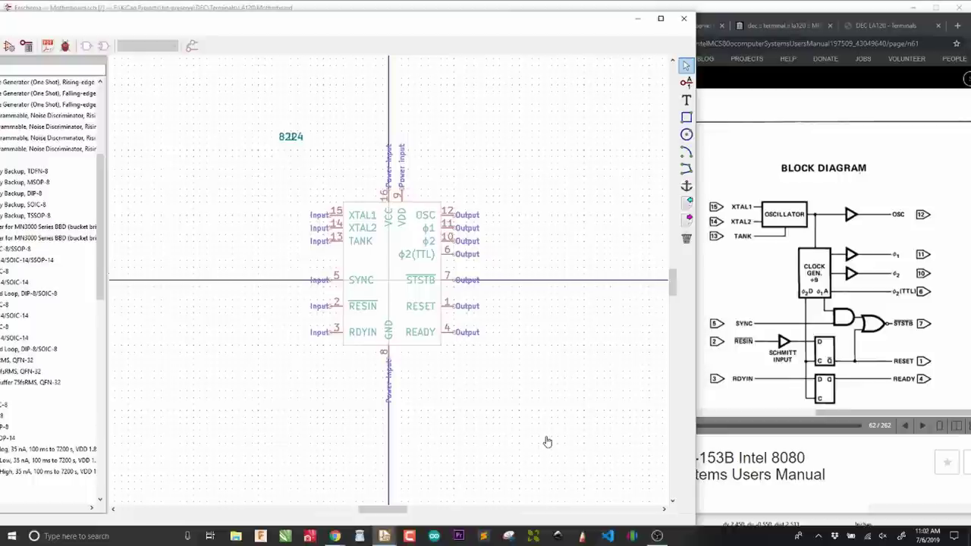
click(547, 441)
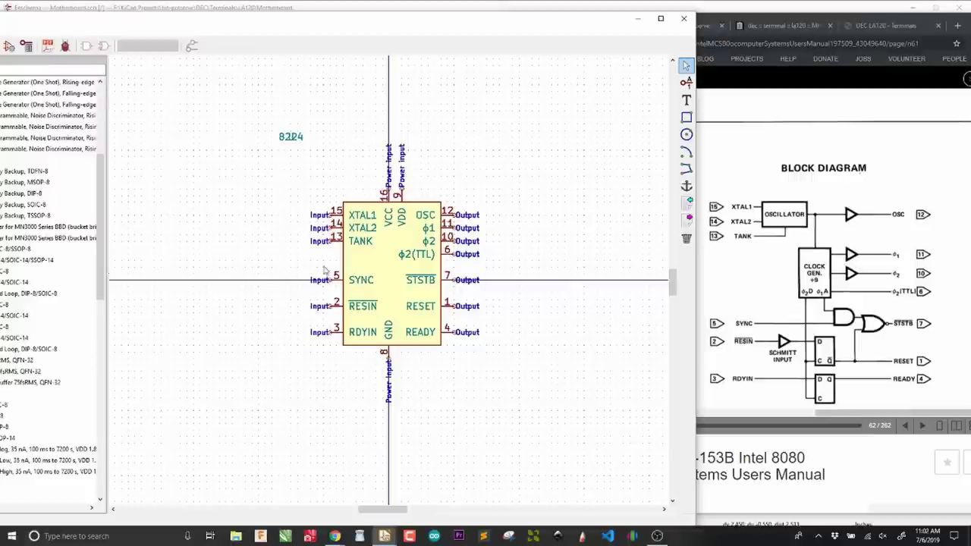
drag(323, 164, 502, 397)
key(m)
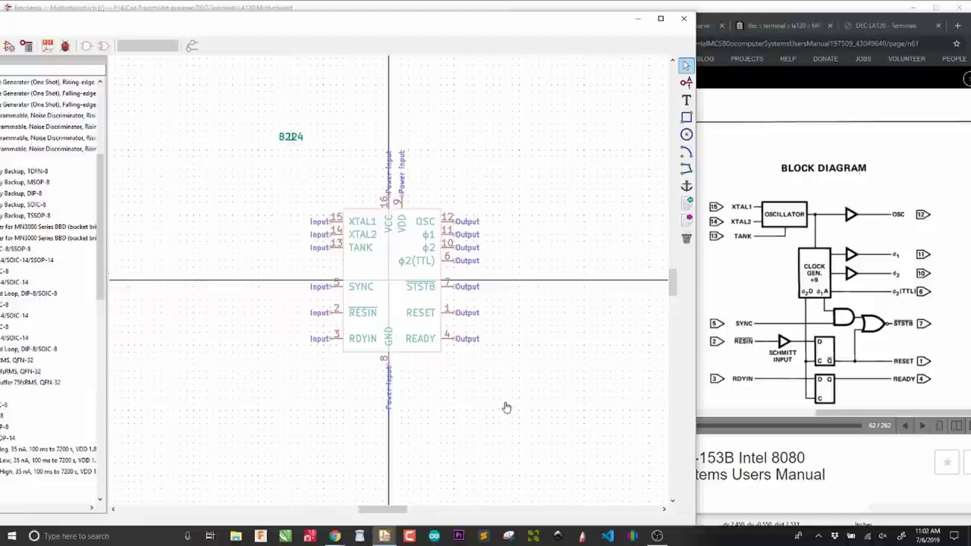
click(507, 403)
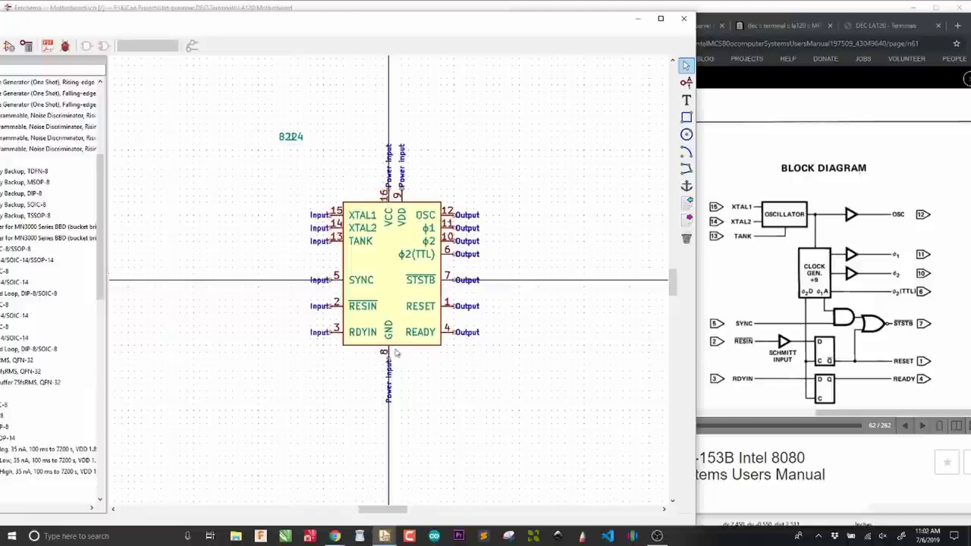
Shift all left-side input pins slightly outward and extend the body rectangle's left edge to meet them
drag(285, 201, 326, 356)
click(326, 359)
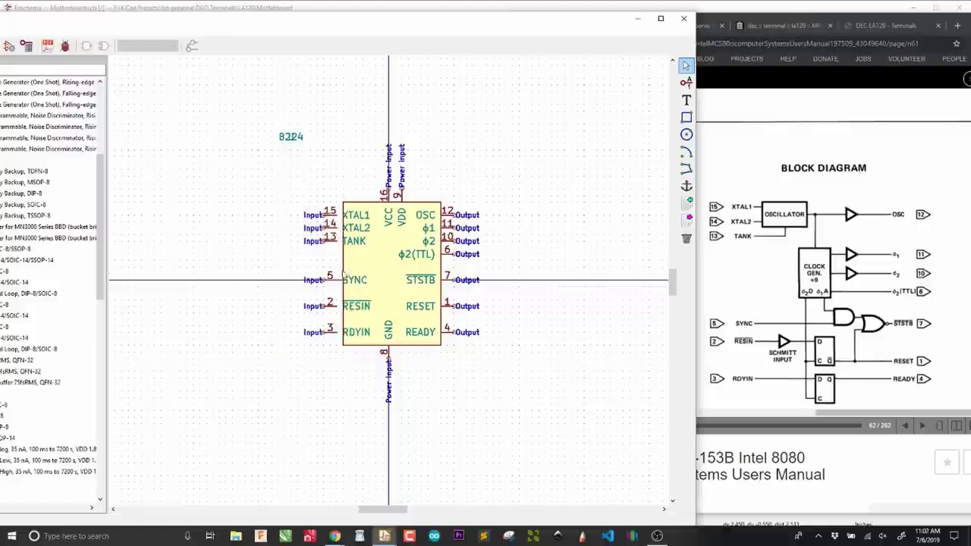
drag(345, 272, 337, 273)
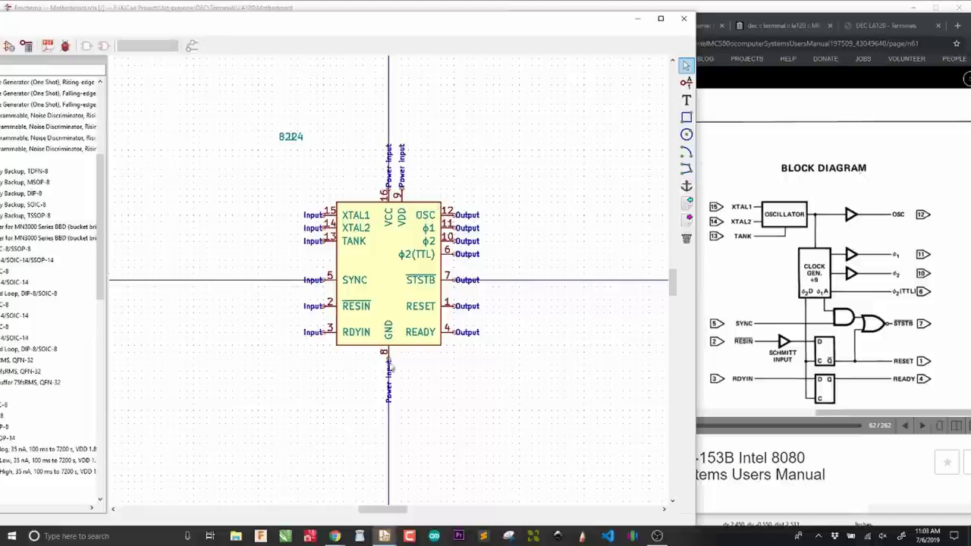
key(super+Up)
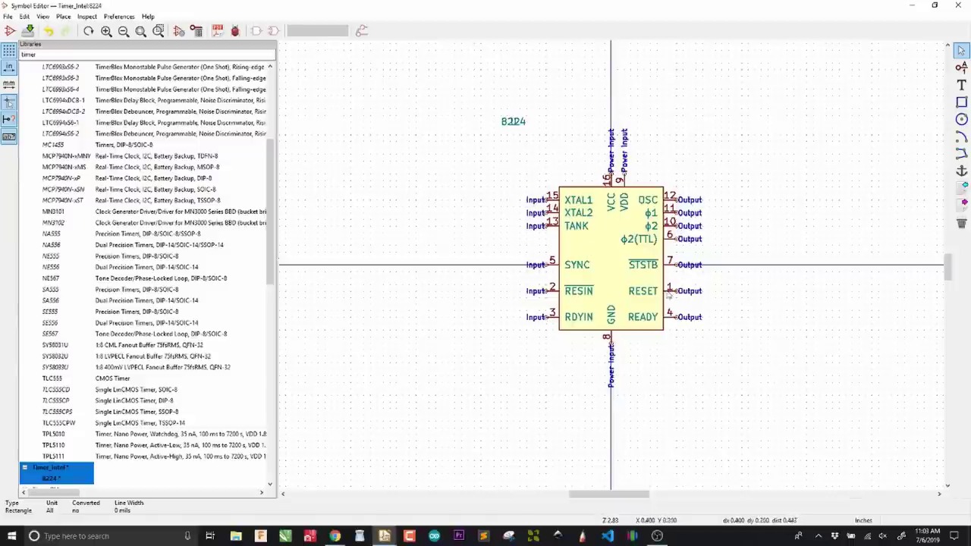
Move the value 8224 and reference U just above the body's upper-right corner, with U over 8224, and save the symbol
click(519, 138)
drag(511, 127, 650, 186)
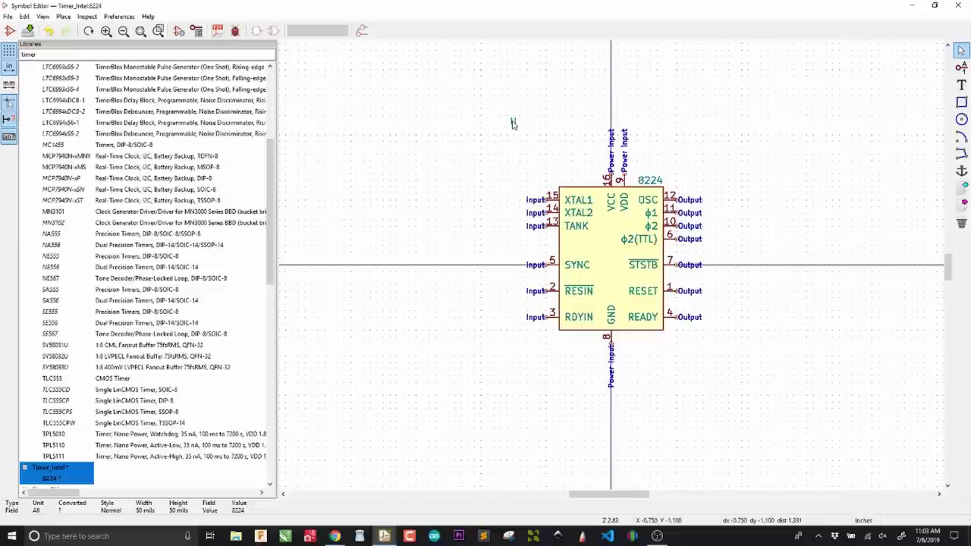
click(513, 124)
click(556, 149)
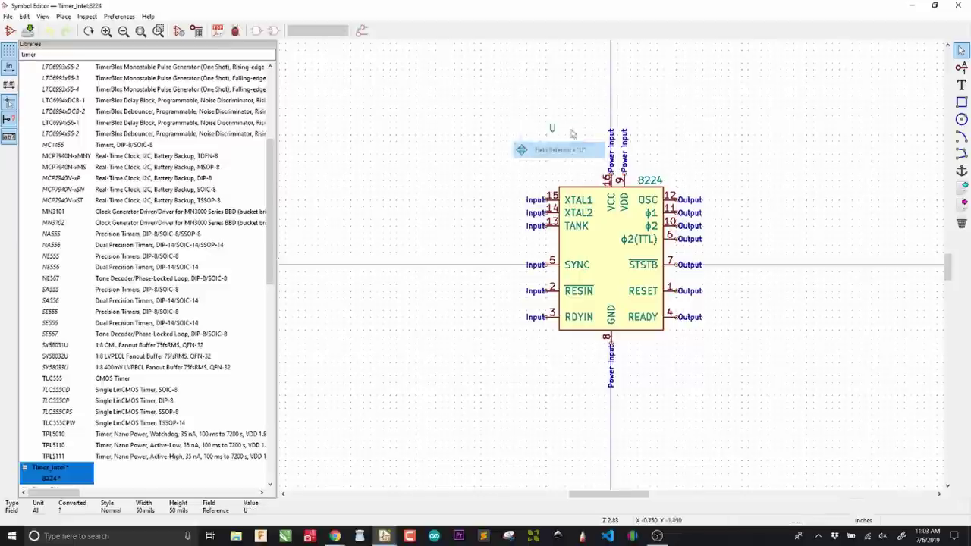
click(644, 168)
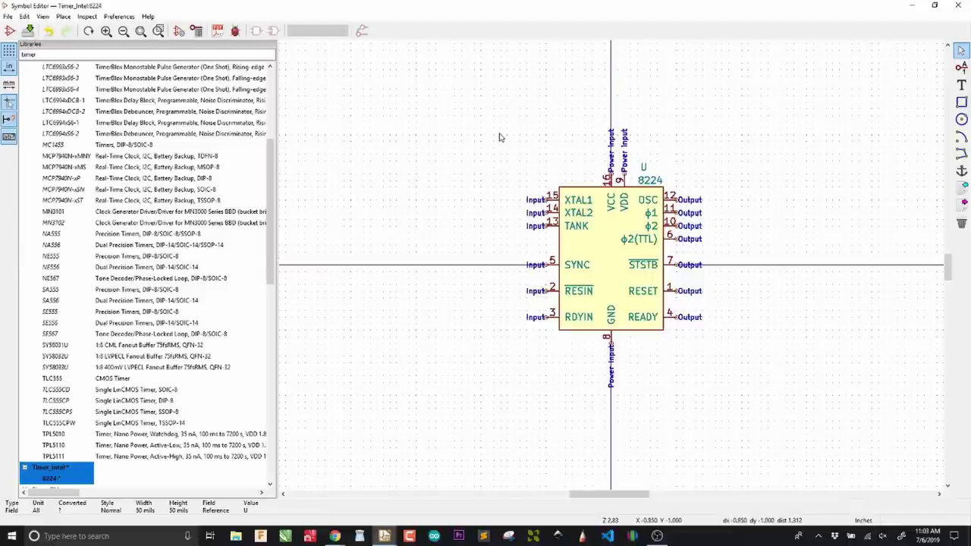
key(ctrl+s)
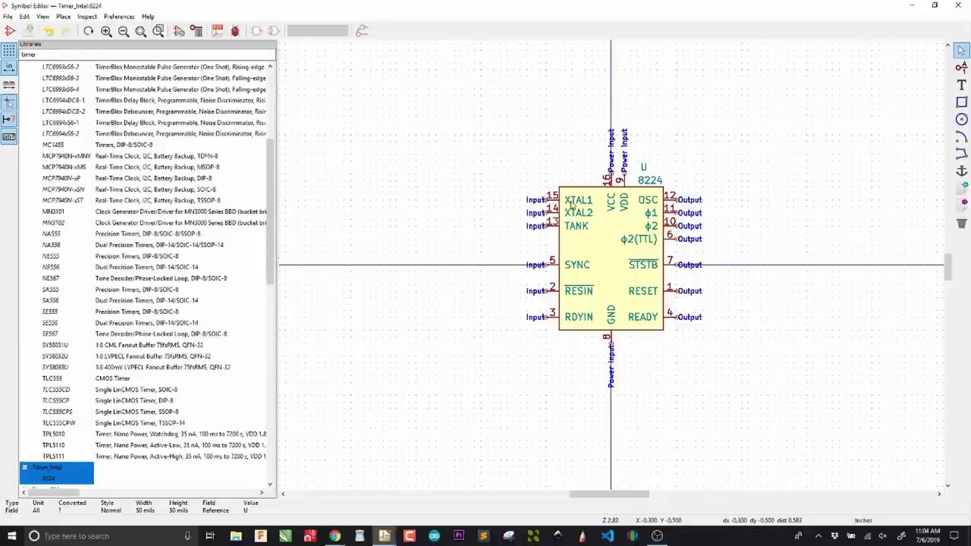
In the symbol properties, set the datasheet to the archive.org URL of the Intel 8080 manual's page n61, copied from the browser
click(179, 31)
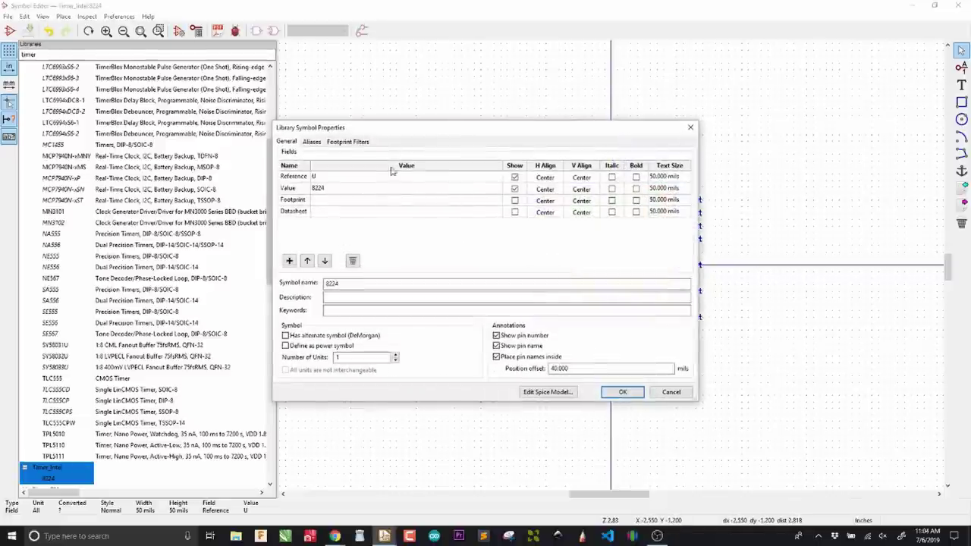
drag(332, 129, 427, 123)
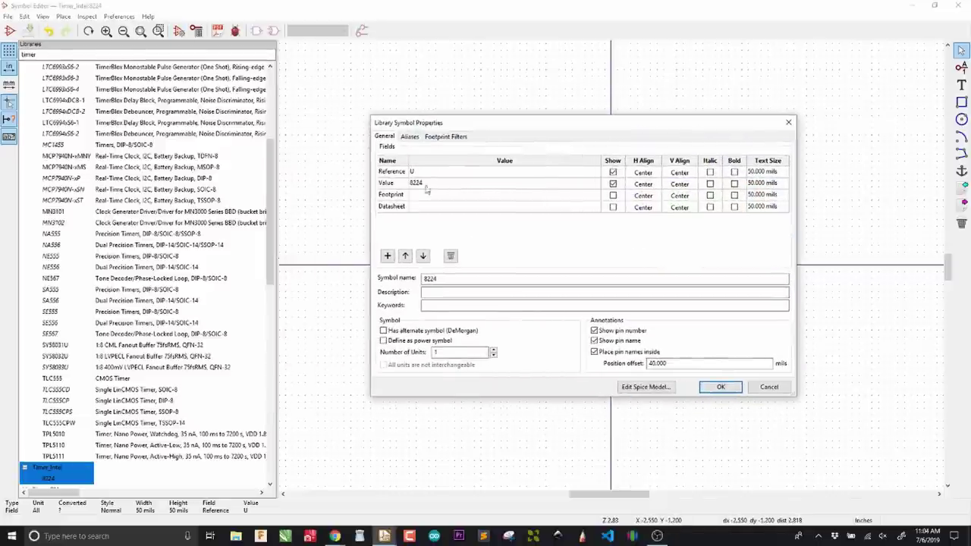
click(422, 206)
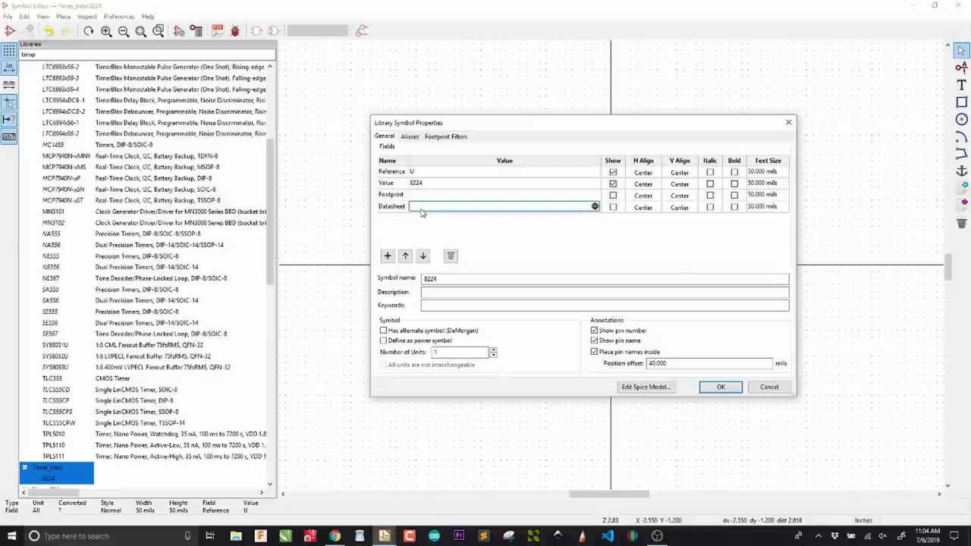
key(alt+Tab)
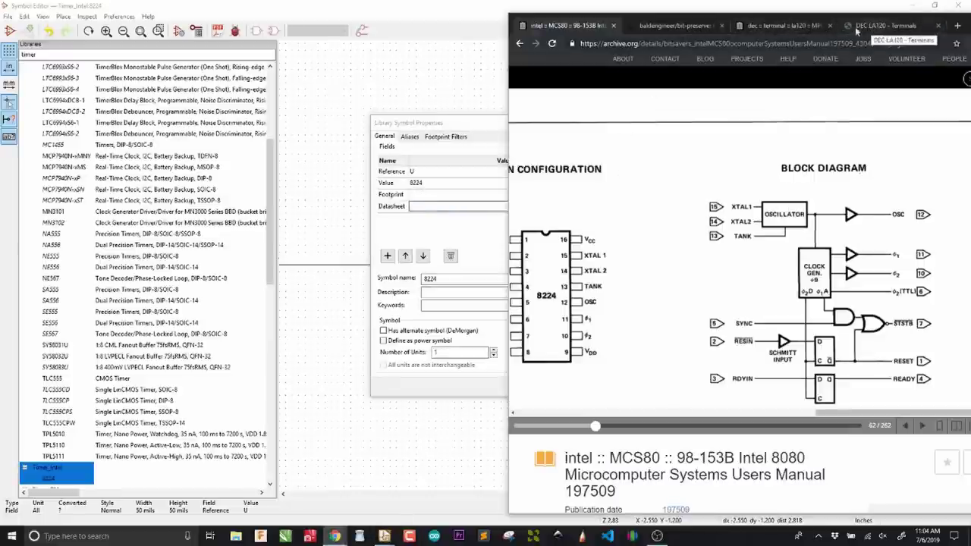
click(713, 47)
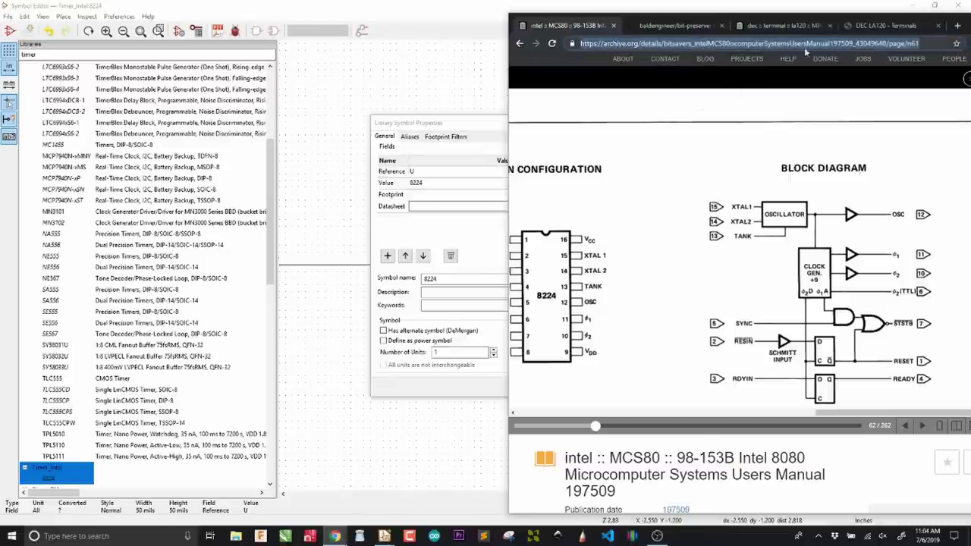
click(920, 44)
drag(920, 43, 545, 53)
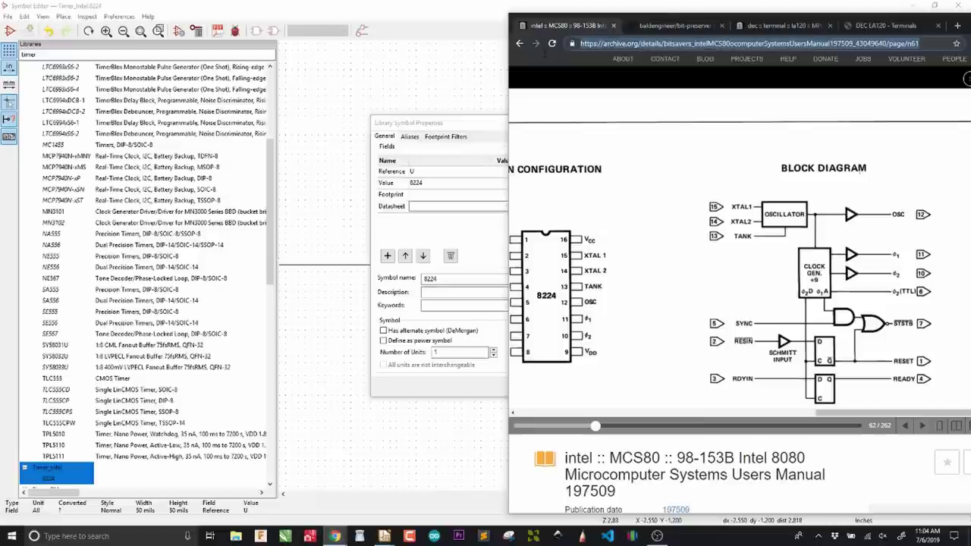
click(447, 208)
text(https://archive.org/details/bitsavers_intelMCS80computerSystemsUsersManual197509_43049640/page/n61)
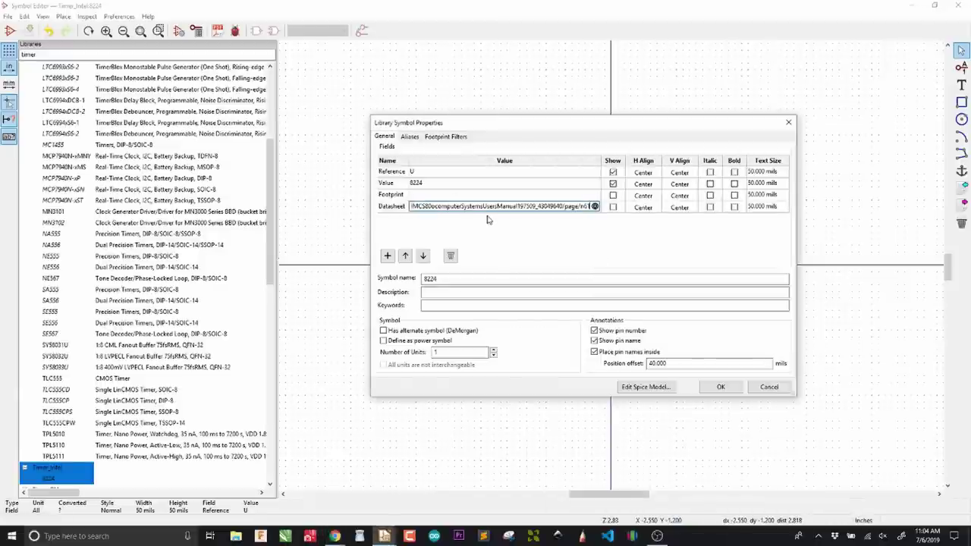
Set the symbol's description to "Clock Generator and Driver for 8080A CPU", following the manual's heading, and its keywords to "Clock"
click(459, 293)
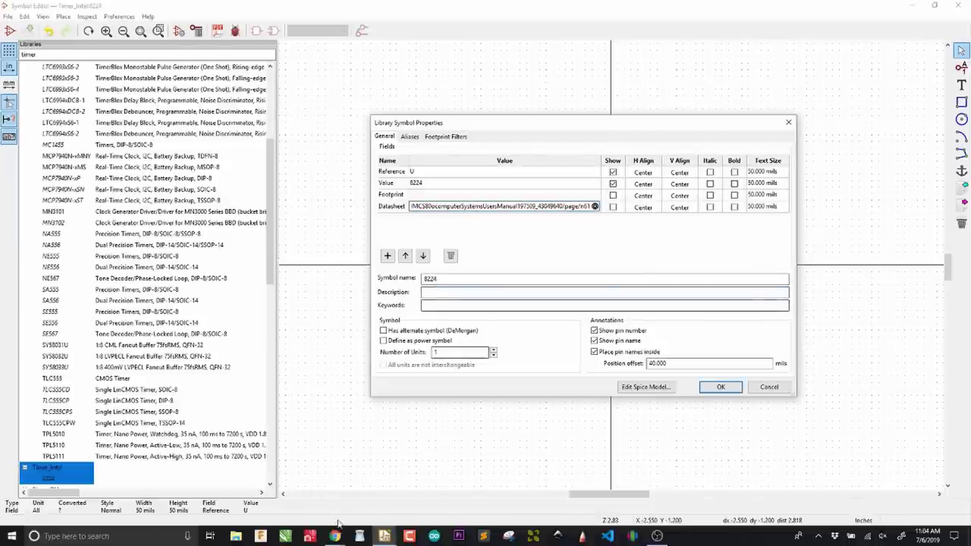
mouse_move(336, 536)
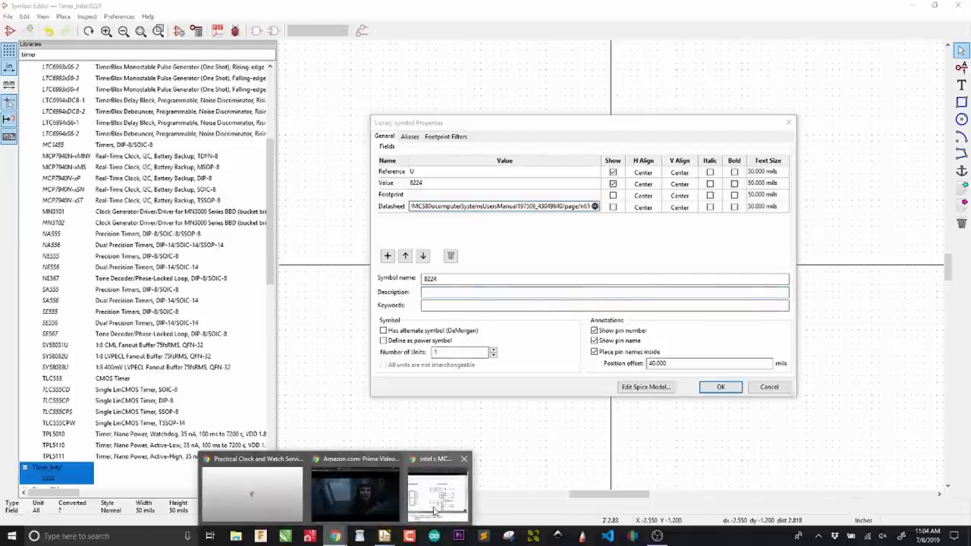
click(364, 485)
scroll(734, 287, up, 5)
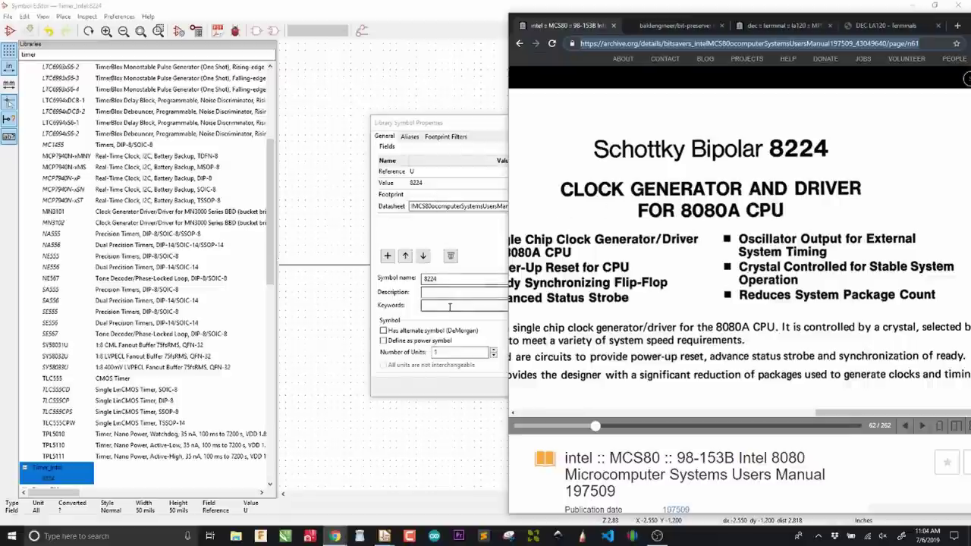
click(449, 292)
text(Clock Generator and Driver for 8080A CPU)
click(427, 305)
text(Eock)
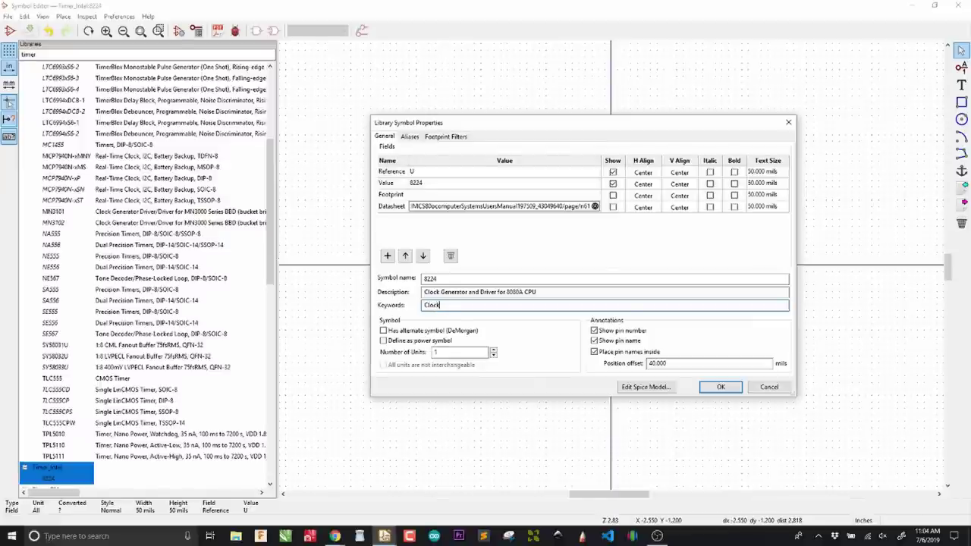
Start editing the footprint field and examine the 8224 manual page in the browser for the chip's package information
click(430, 196)
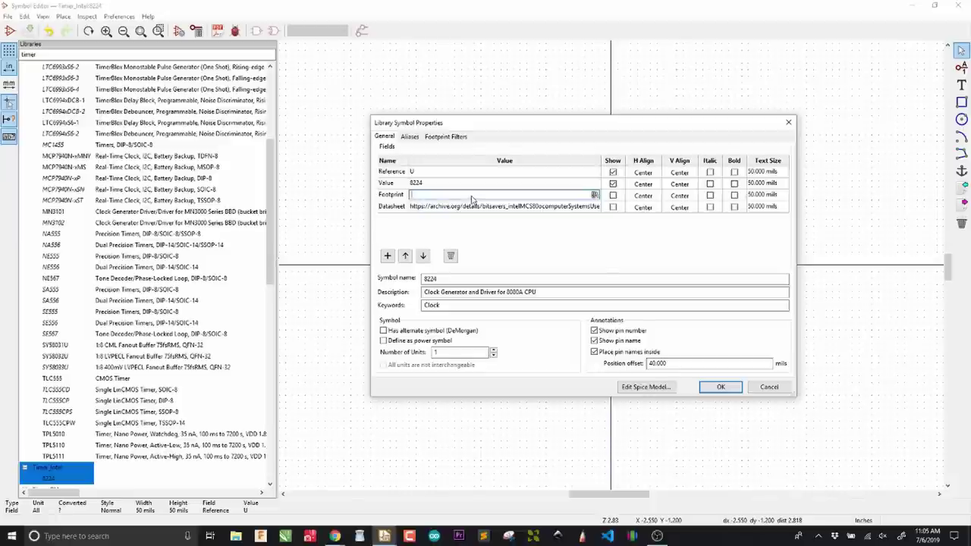
click(334, 535)
click(414, 512)
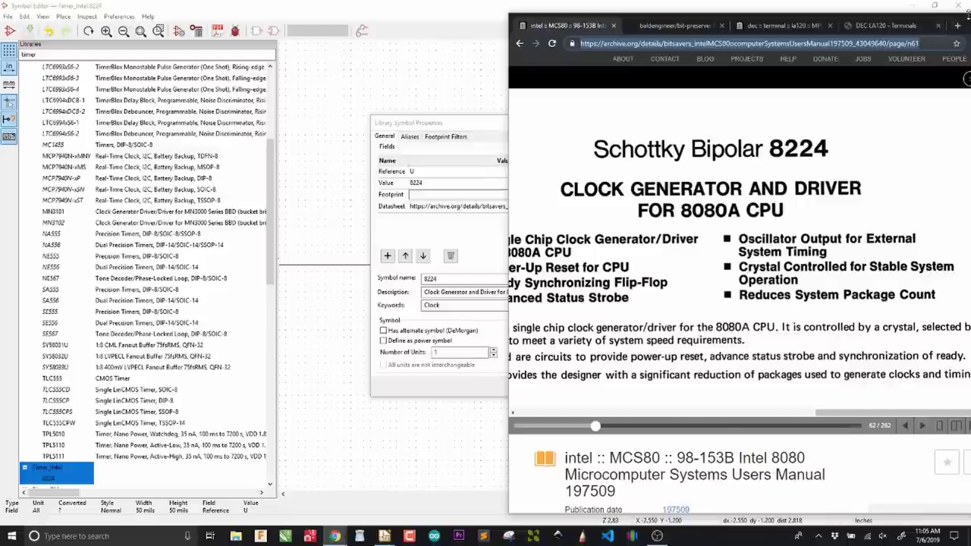
drag(759, 15, 482, 20)
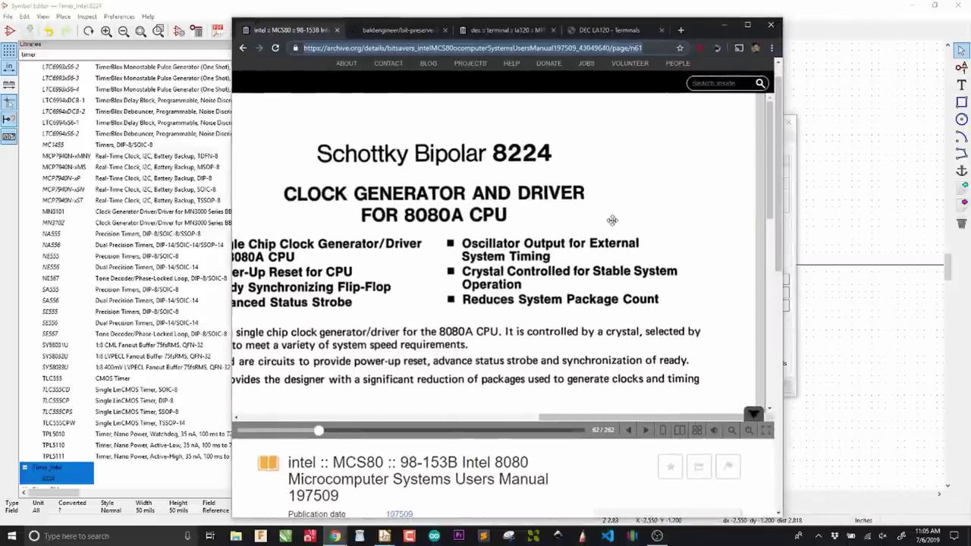
scroll(613, 220, down, 5)
scroll(615, 162, up, 3)
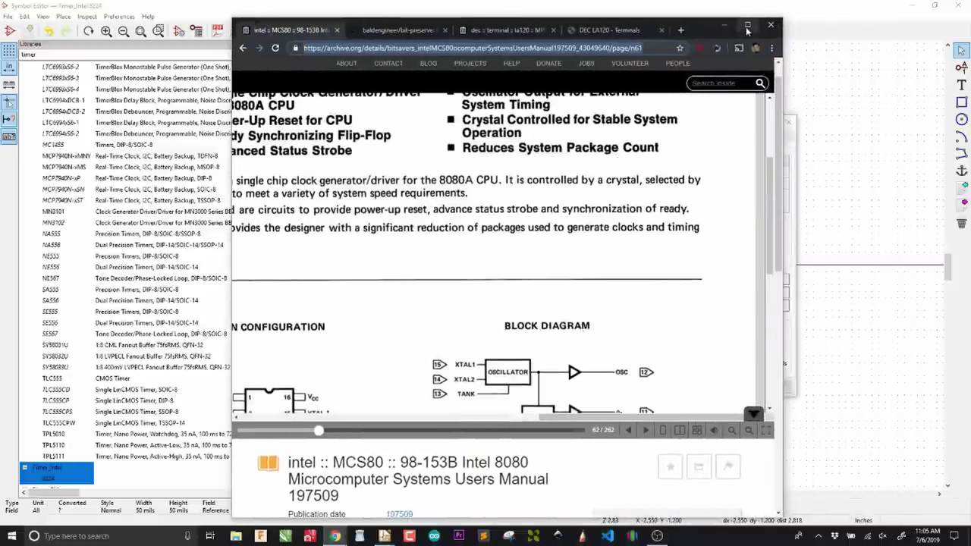
click(747, 25)
scroll(588, 136, down, 5)
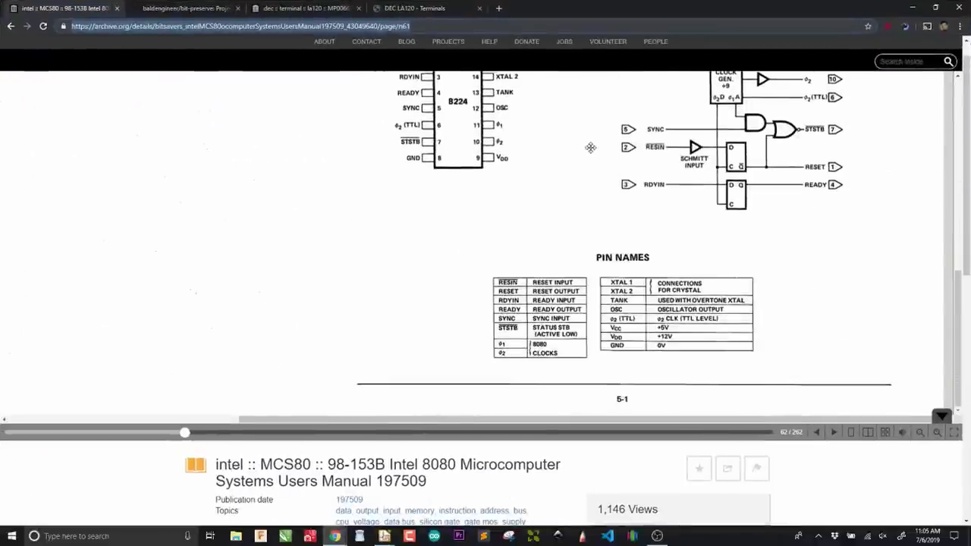
scroll(640, 241, down, 3)
scroll(721, 303, up, 4)
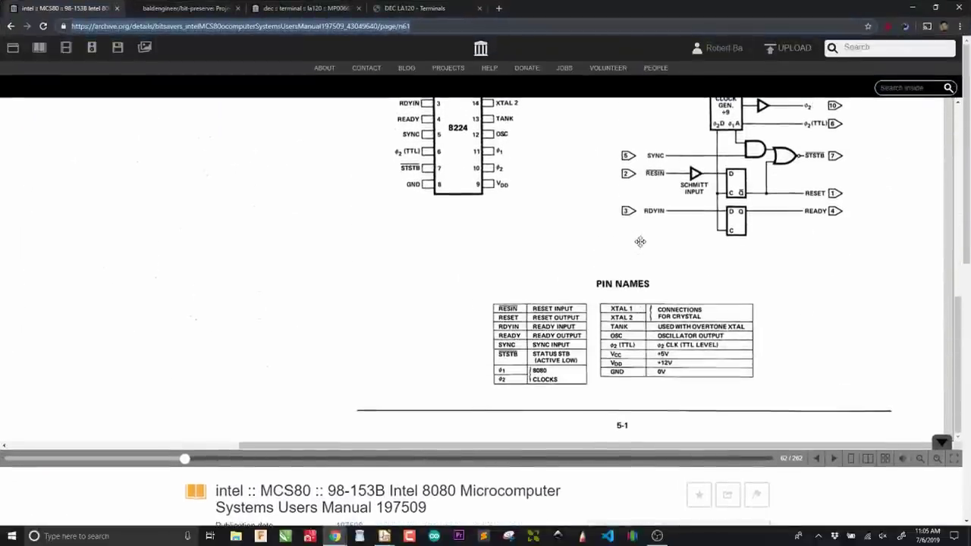
scroll(842, 378, down, 2)
click(919, 408)
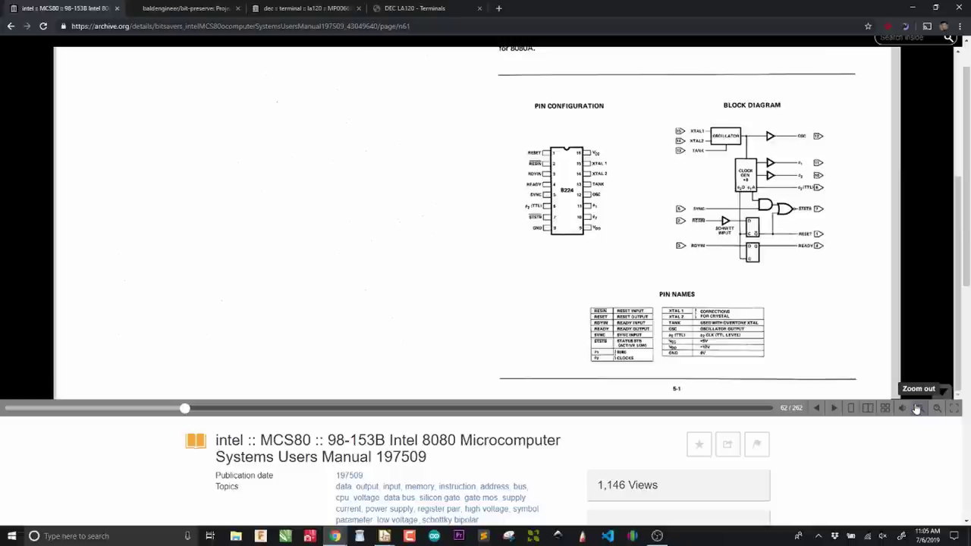
Look through the following 8224 manual pages for package details, and return to the pin configuration page
click(834, 408)
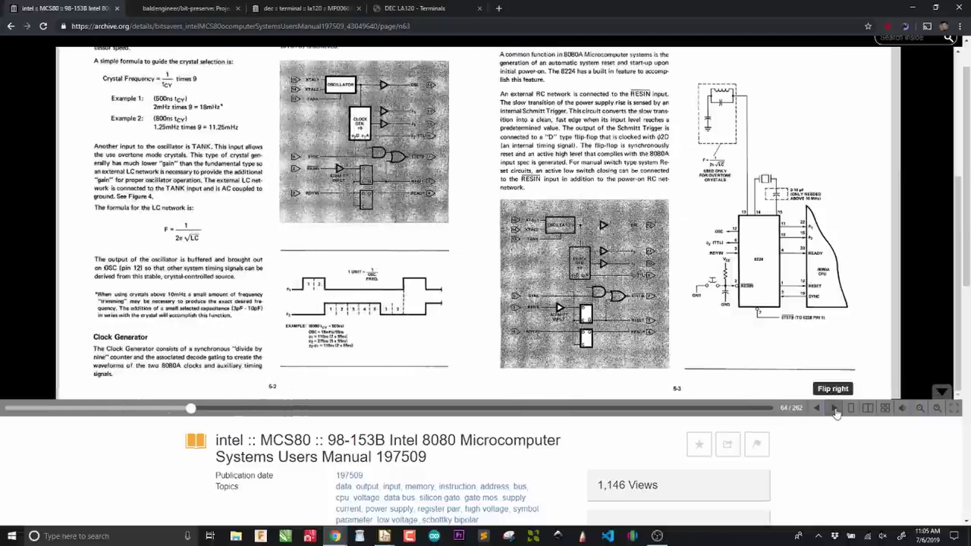
click(835, 409)
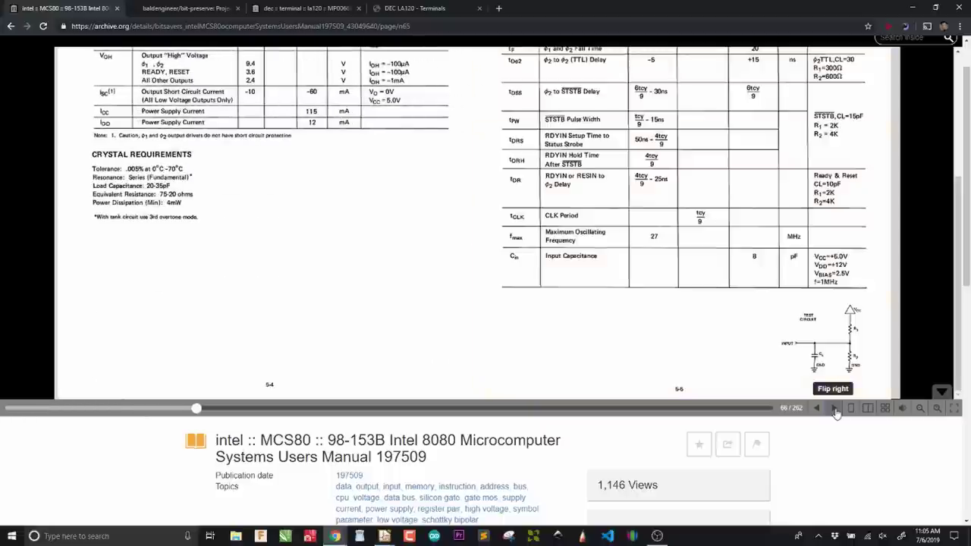
click(835, 409)
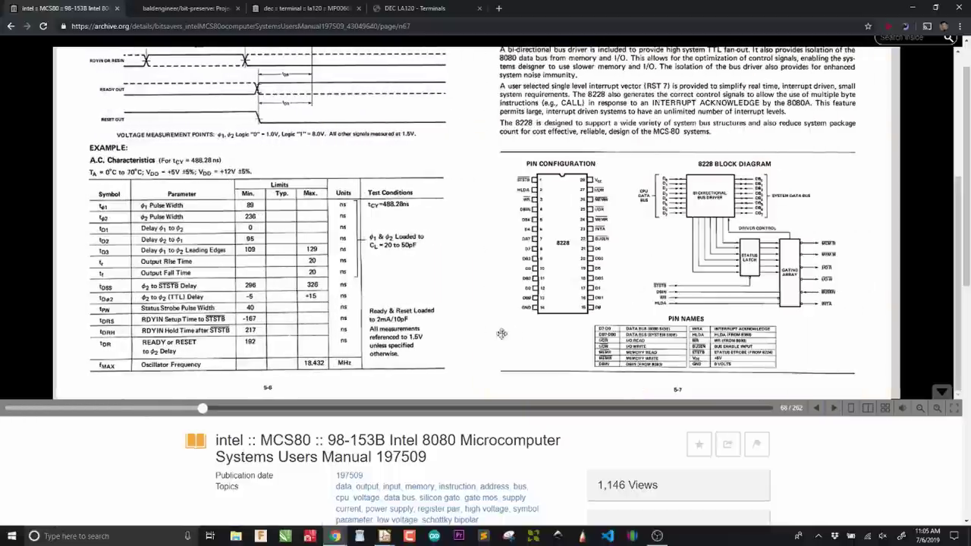
scroll(450, 293, up, 3)
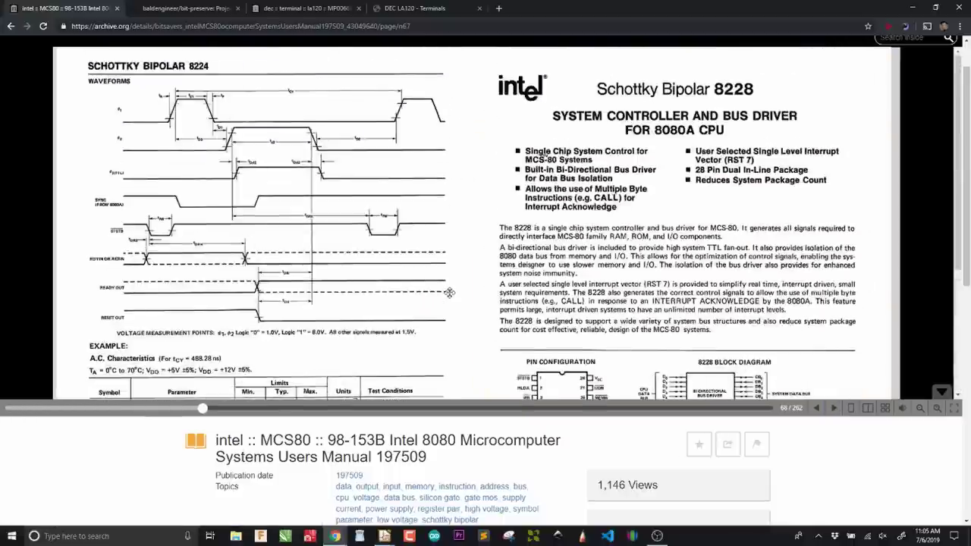
scroll(450, 293, down, 3)
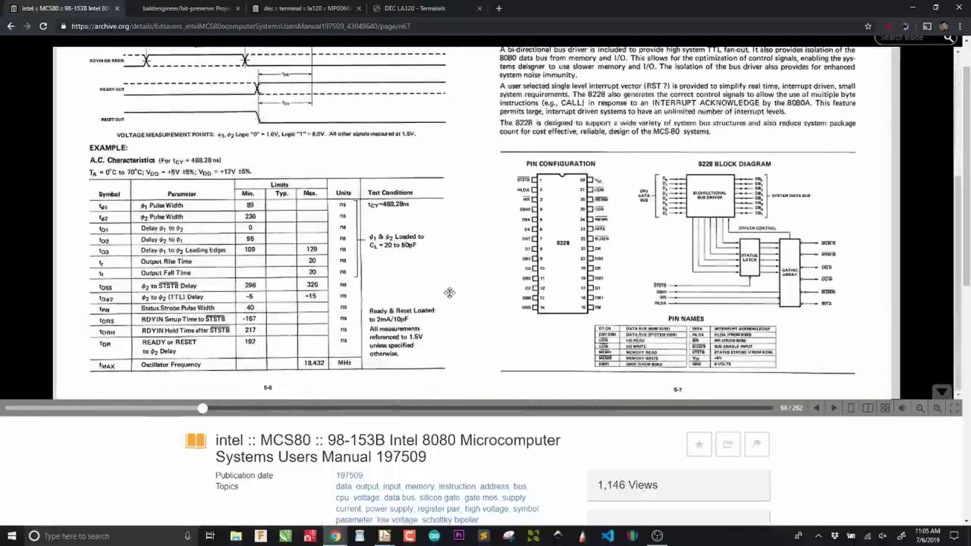
click(818, 409)
click(819, 409)
click(818, 409)
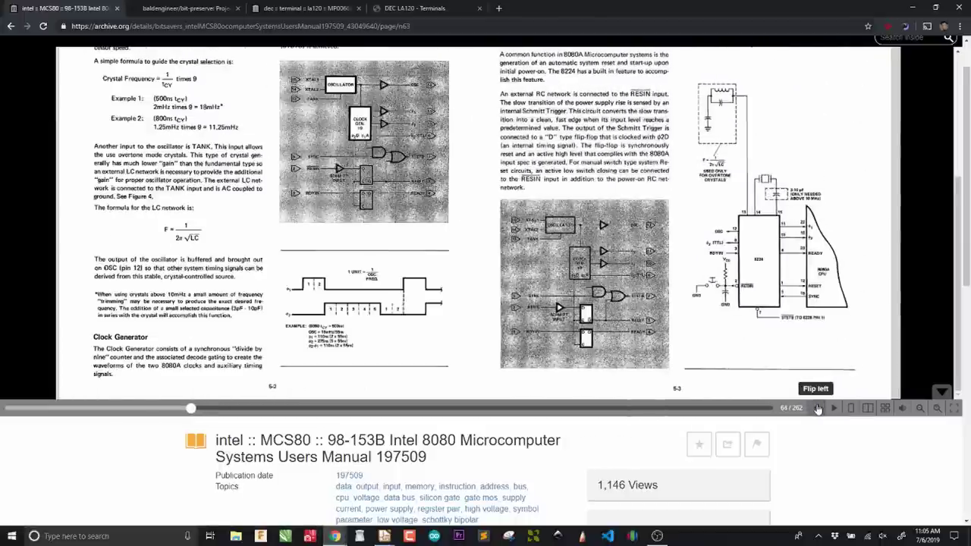
click(818, 409)
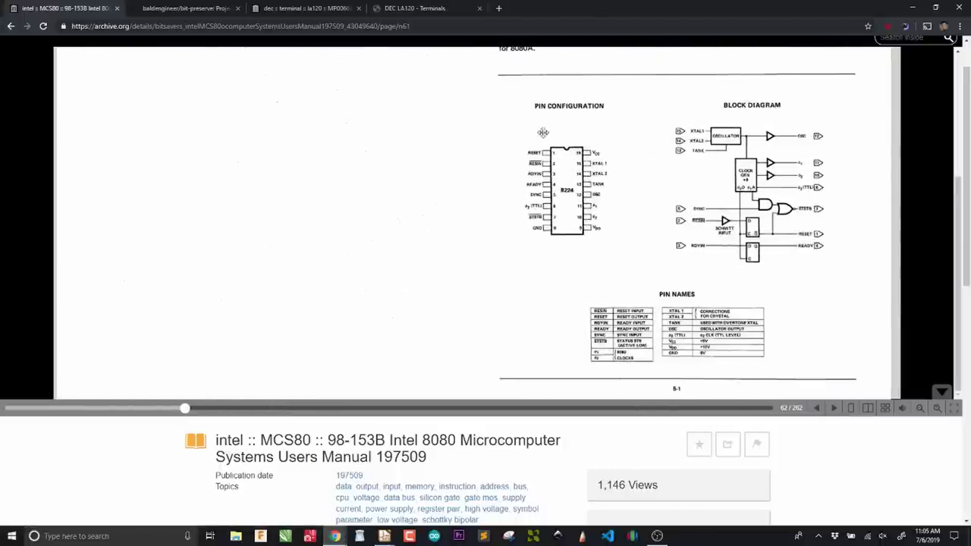
scroll(558, 209, up, 1)
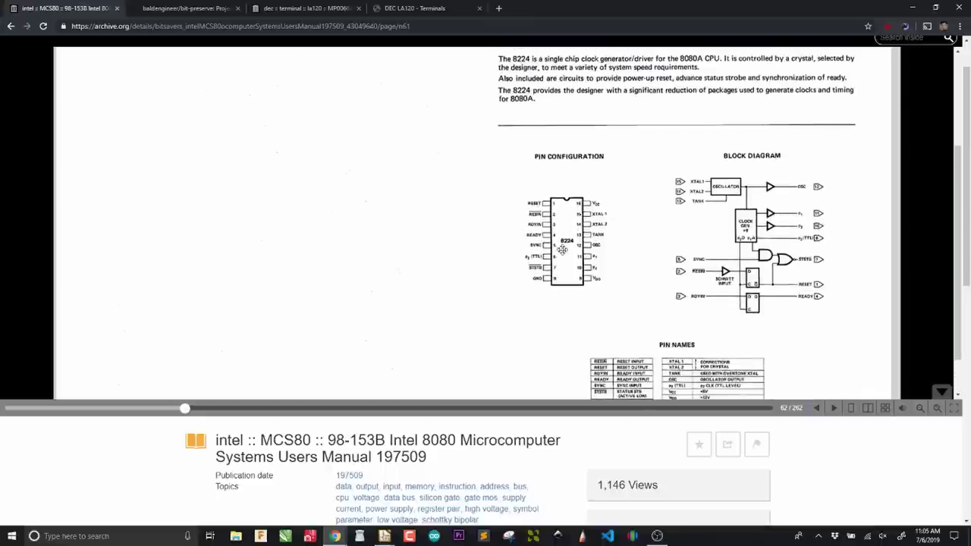
scroll(564, 254, up, 2)
scroll(566, 260, down, 2)
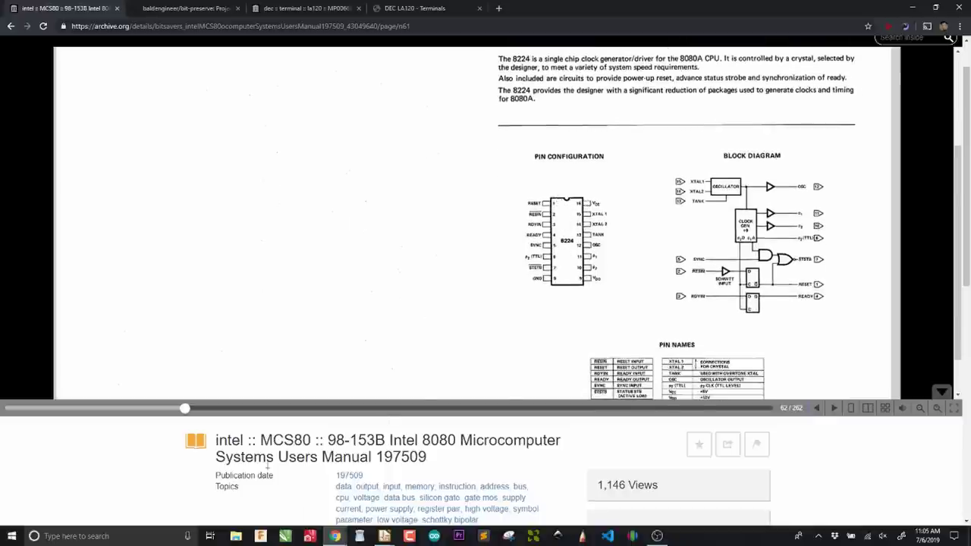
Return to the symbol properties, open the footprint browser for the footprint field, and locate the 16-pin packages in the Package_DIP library
mouse_move(385, 537)
click(497, 495)
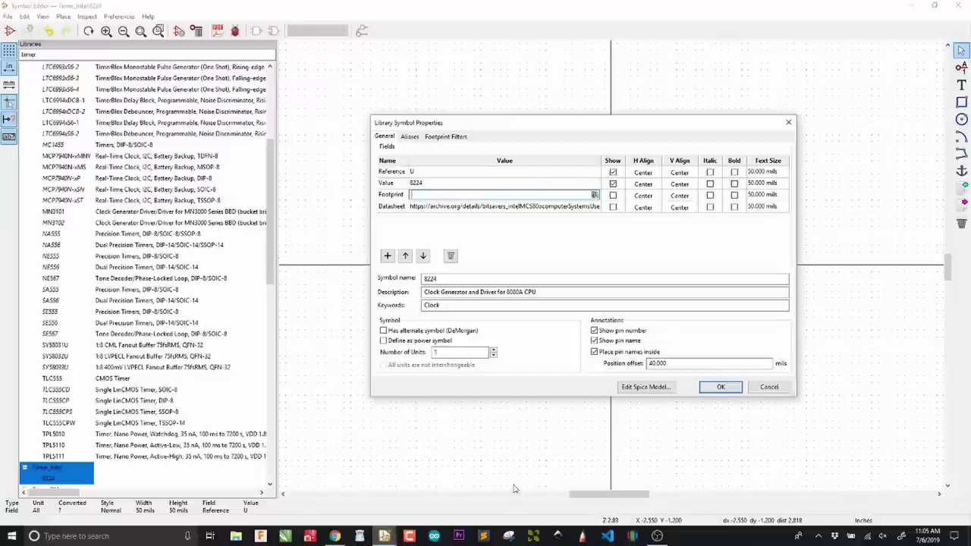
click(595, 195)
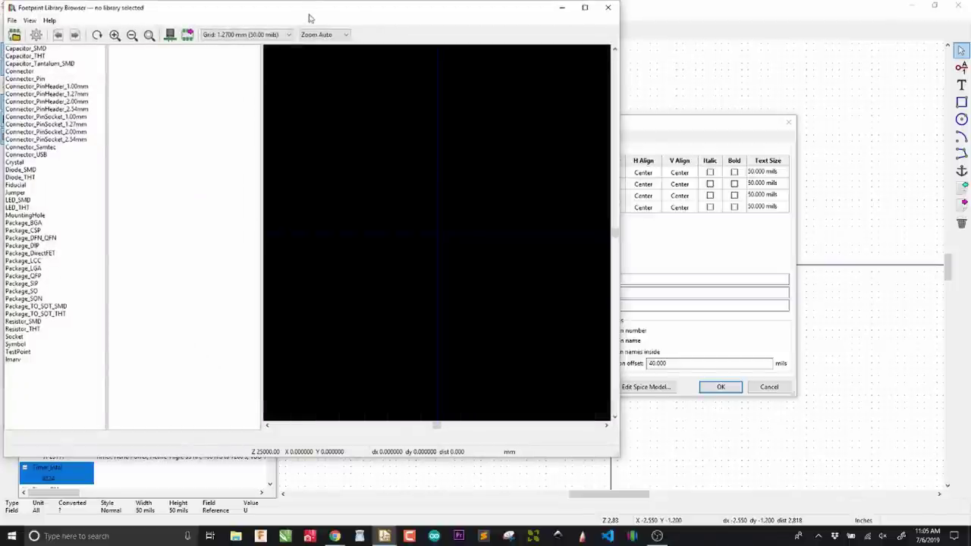
drag(308, 15, 493, 32)
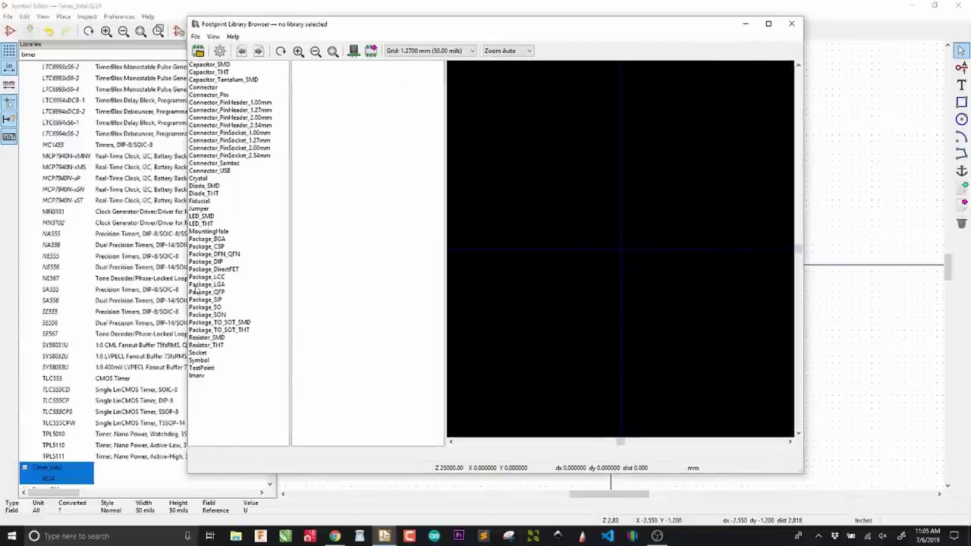
click(216, 262)
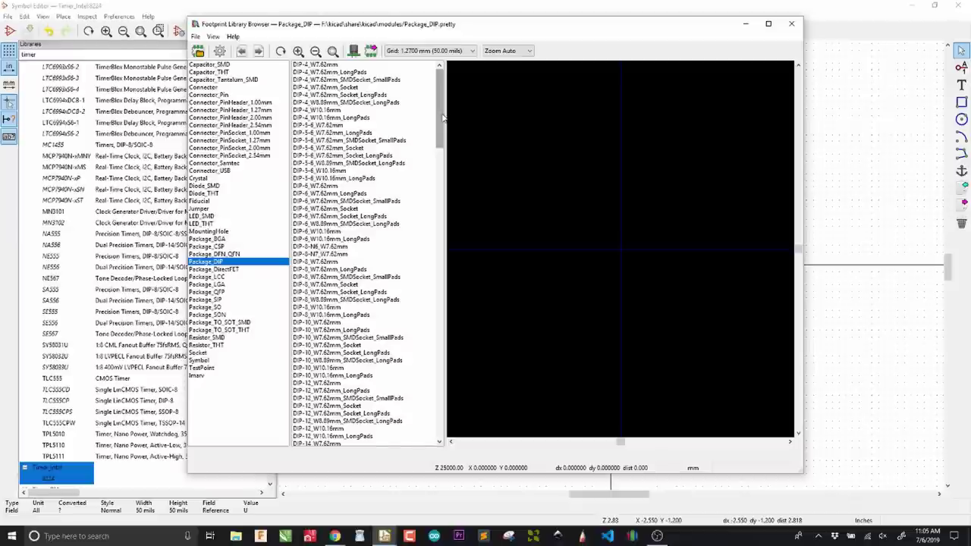
drag(442, 118, 441, 175)
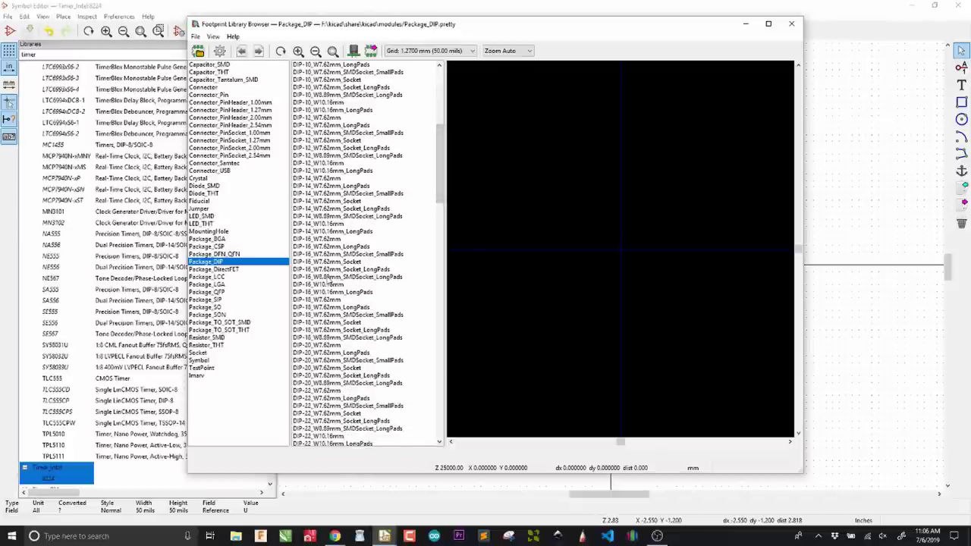
Compare the 16-pin DIP footprint variants, then assign DIP-16_W7.62mm to the symbol and append a * wildcard to its name
click(334, 241)
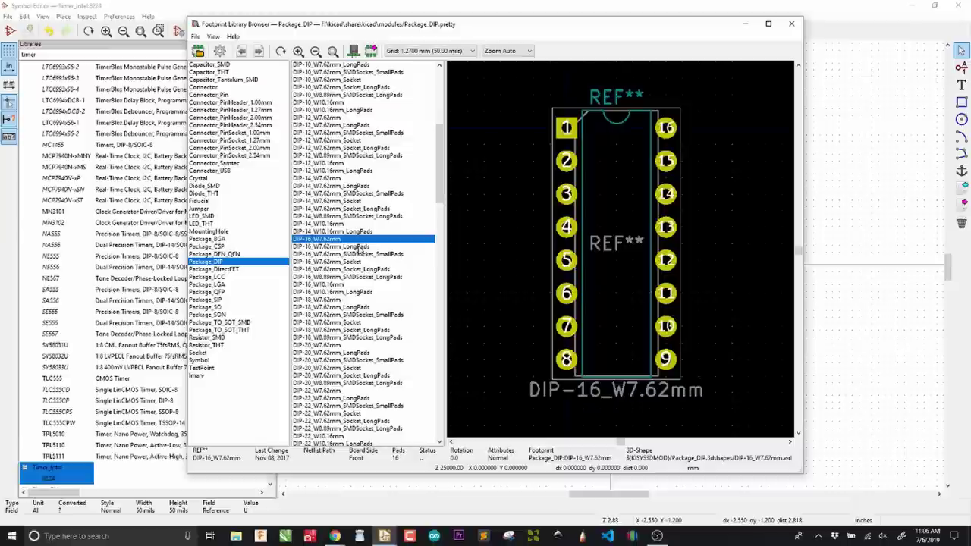
click(359, 247)
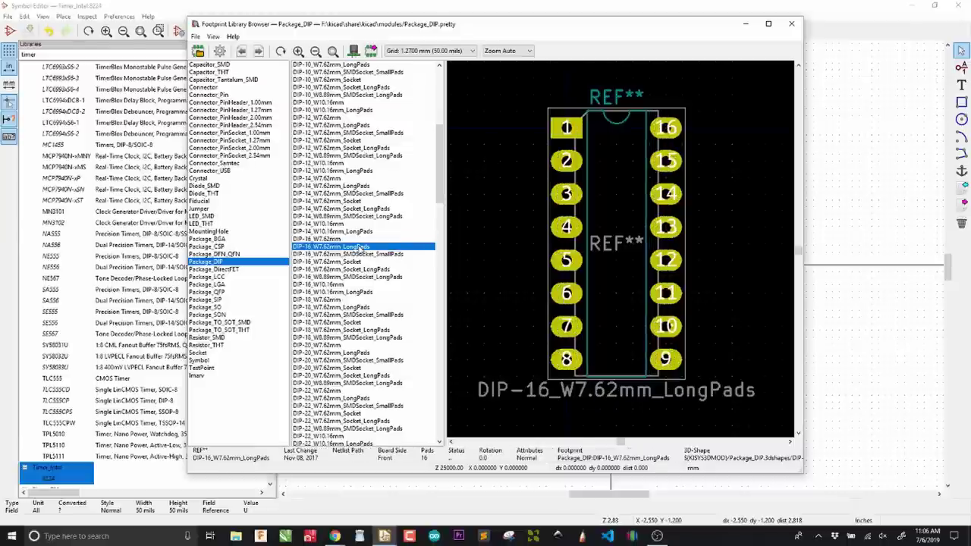
click(361, 256)
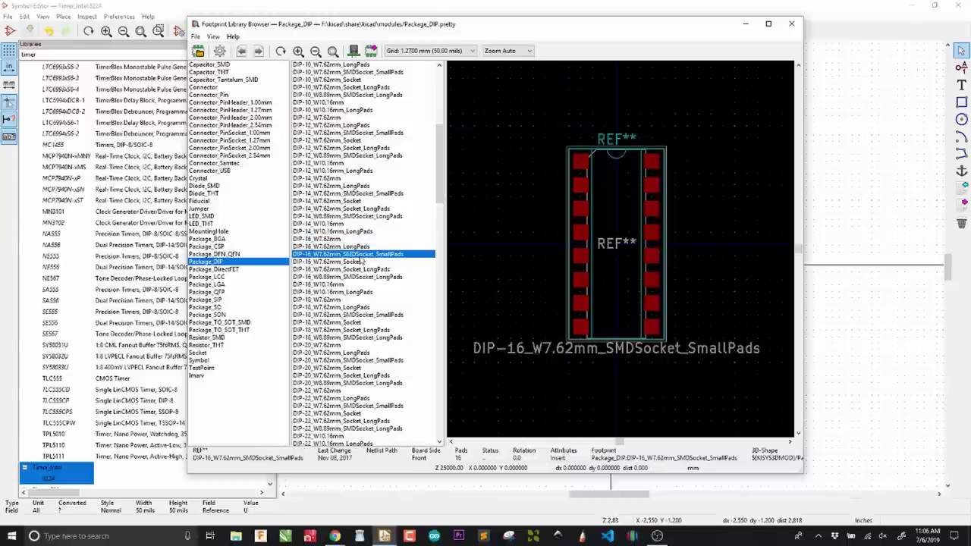
click(361, 262)
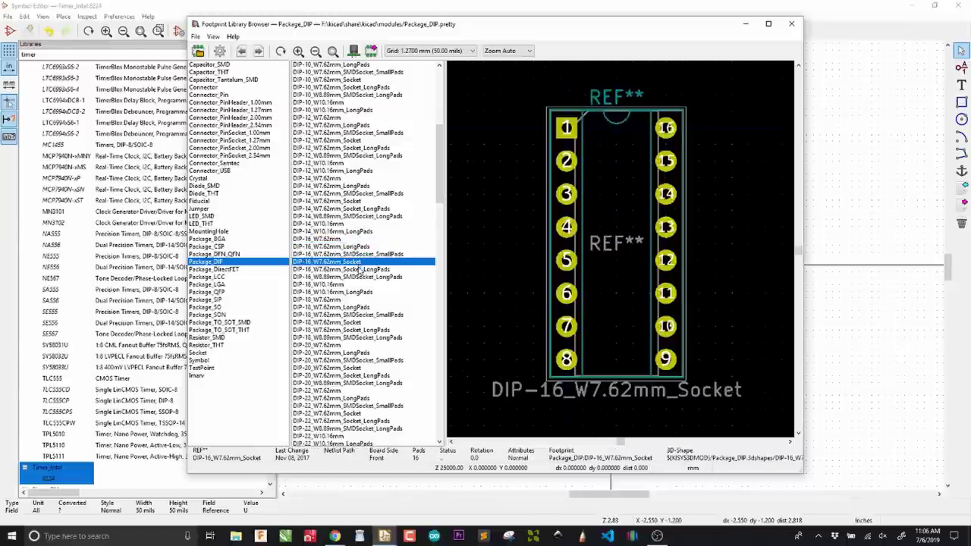
click(359, 270)
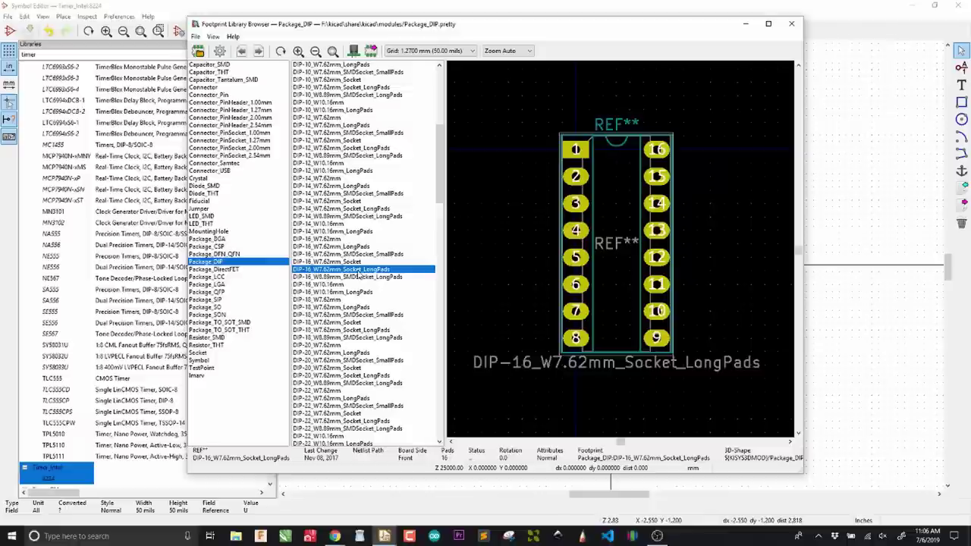
click(334, 239)
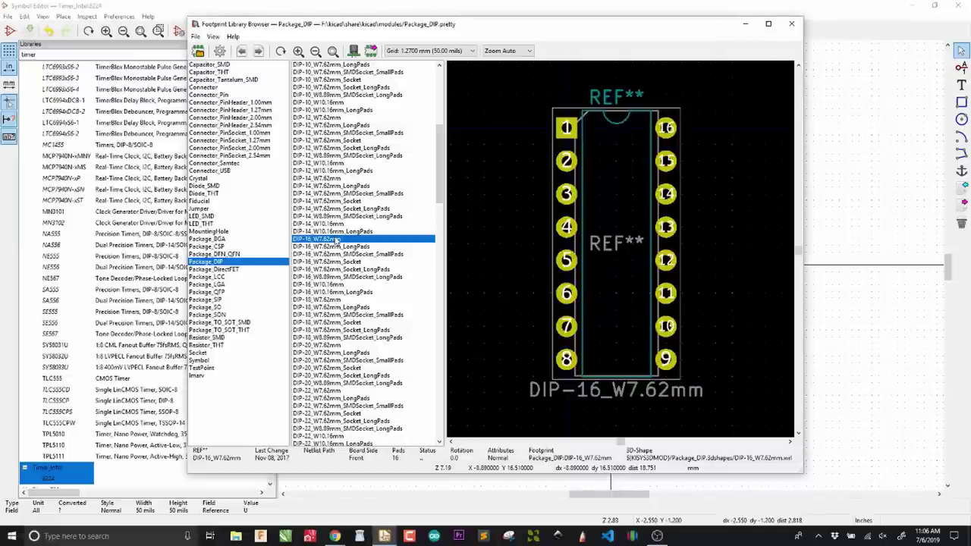
double_click(336, 240)
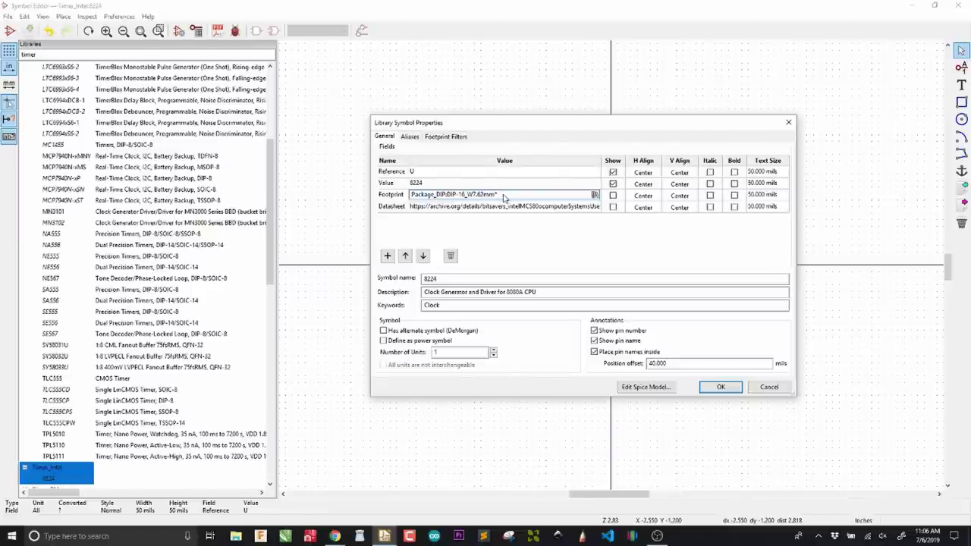
Remove Package_DIP:DIP-16_W7.62mm* from the footprint field and add that text as a footprint filter instead
drag(503, 197, 411, 197)
click(447, 137)
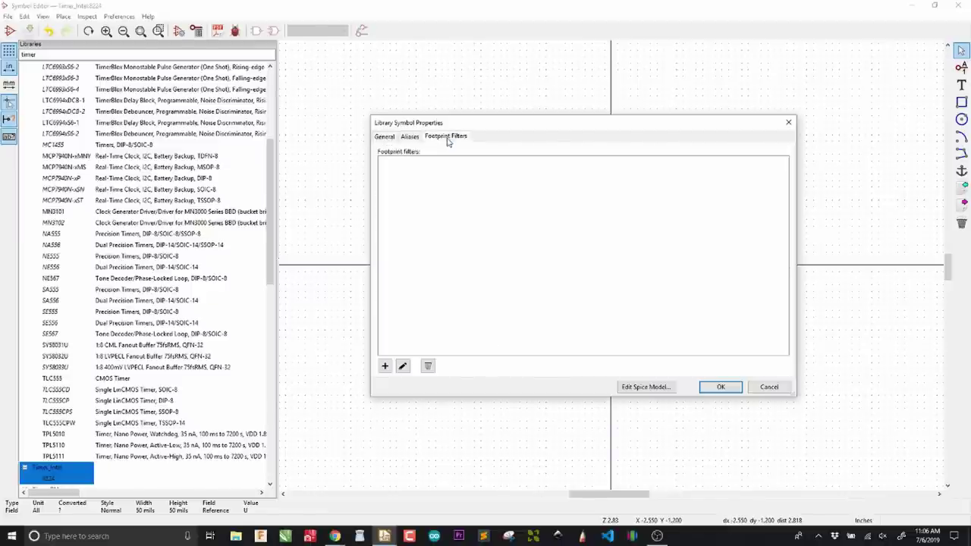
click(384, 137)
click(480, 196)
double_click(480, 196)
key(ctrl+c)
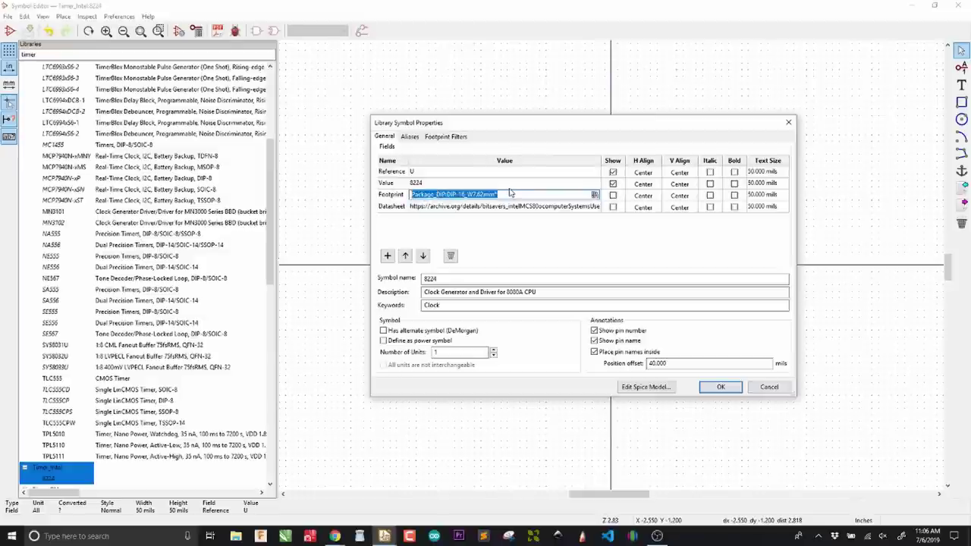
key(Delete)
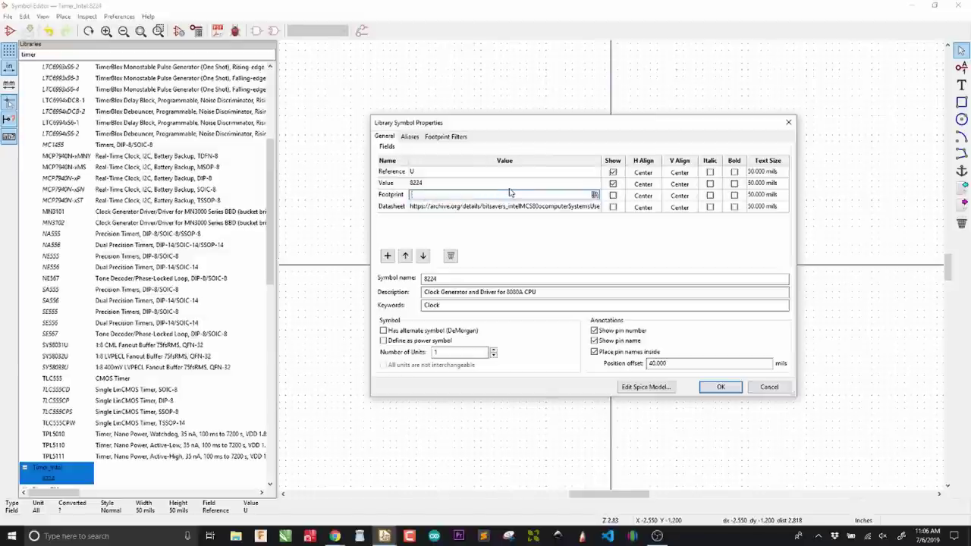
click(454, 137)
click(385, 366)
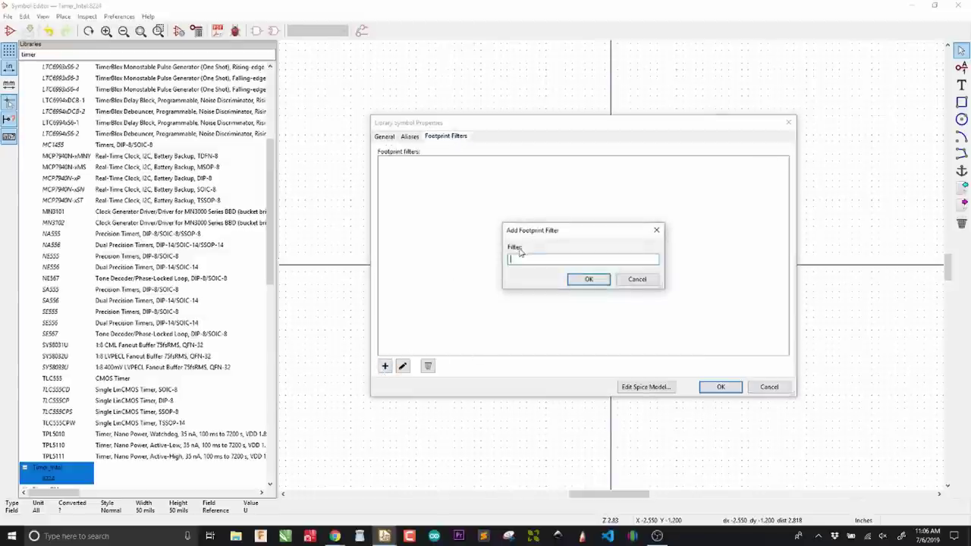
key(ctrl+v)
click(589, 280)
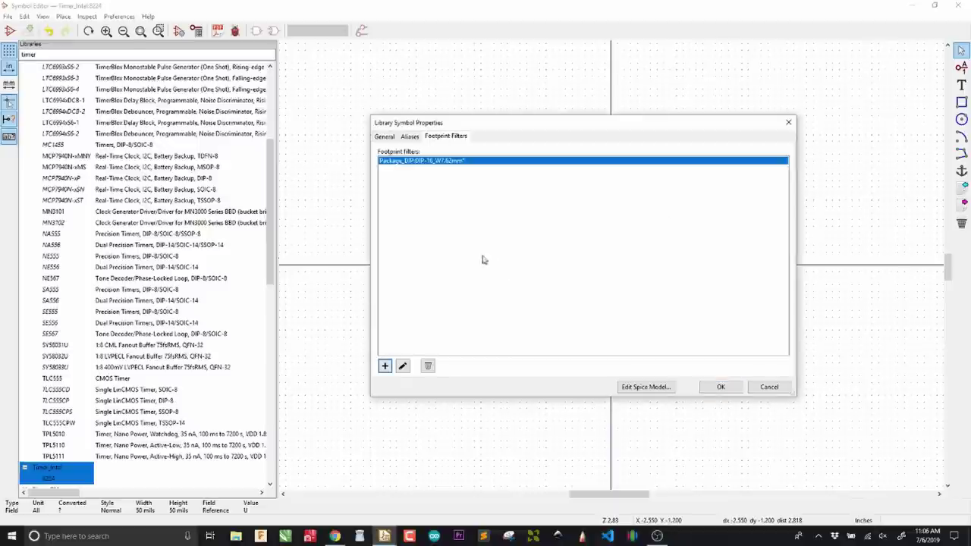
Review the symbol's general fields, footprint filter and alias settings
click(385, 137)
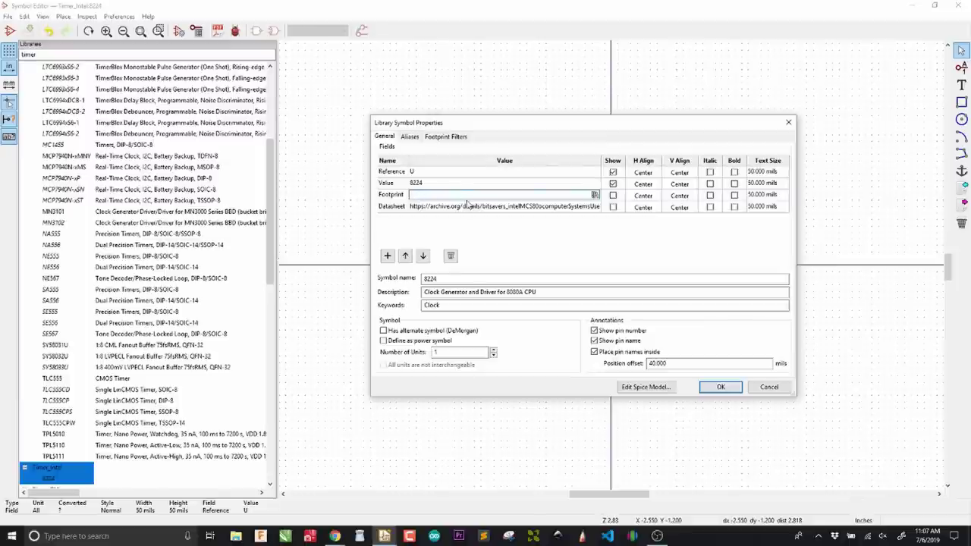
click(446, 137)
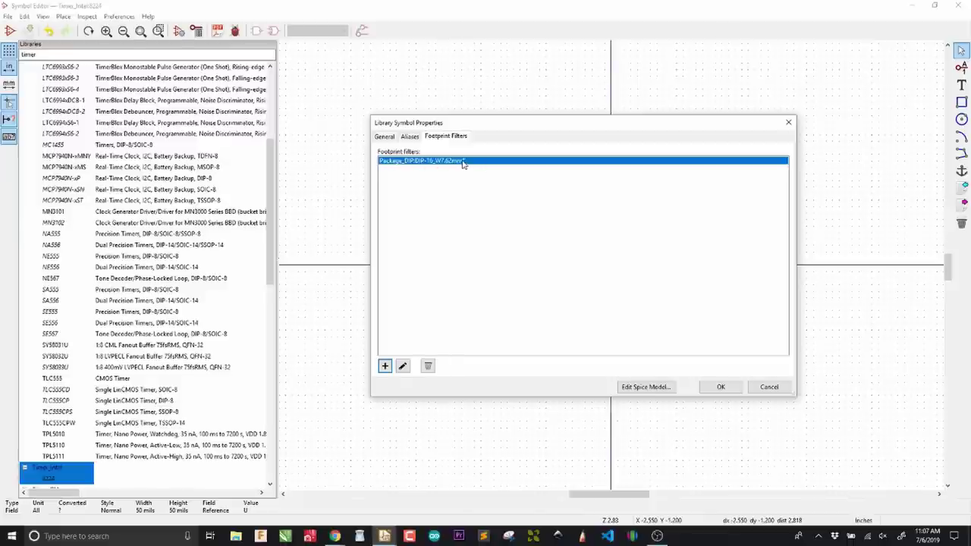
click(385, 136)
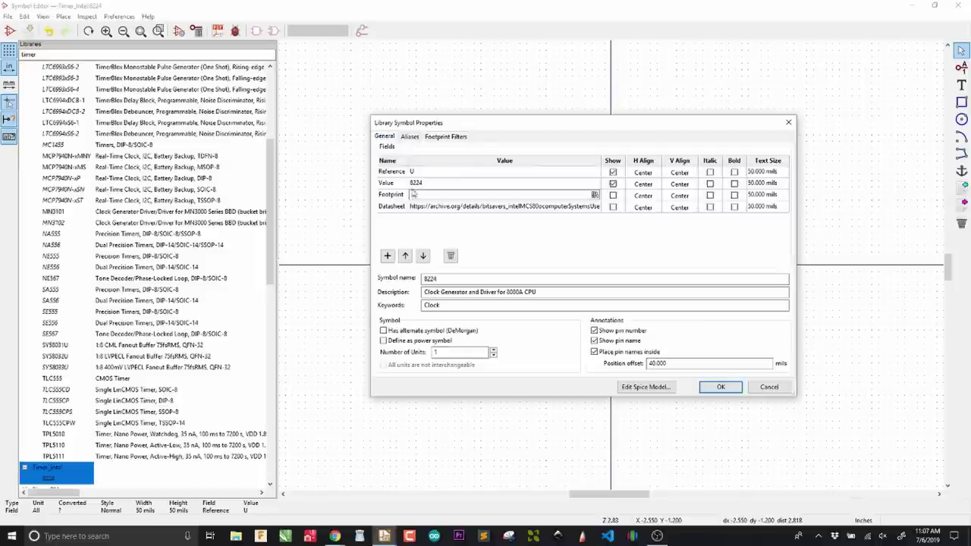
click(410, 136)
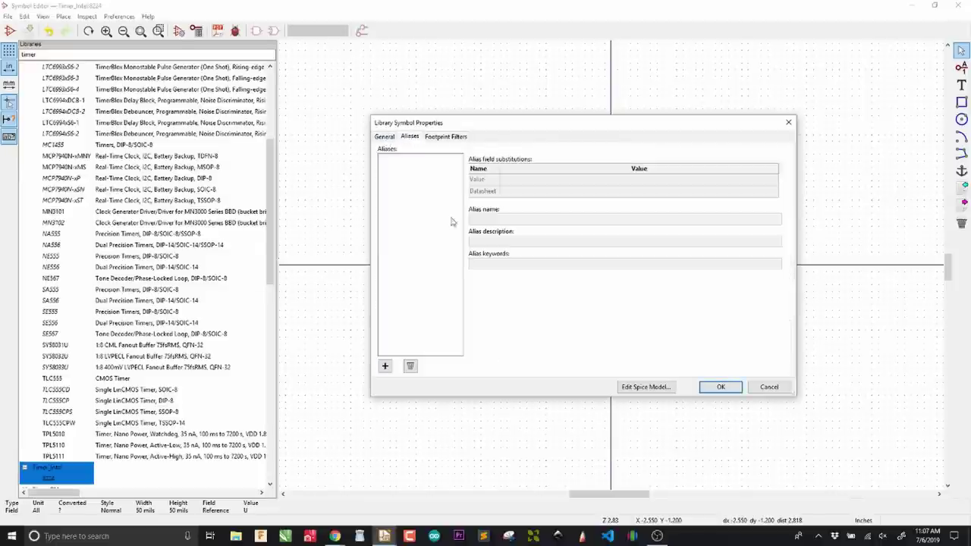
click(385, 137)
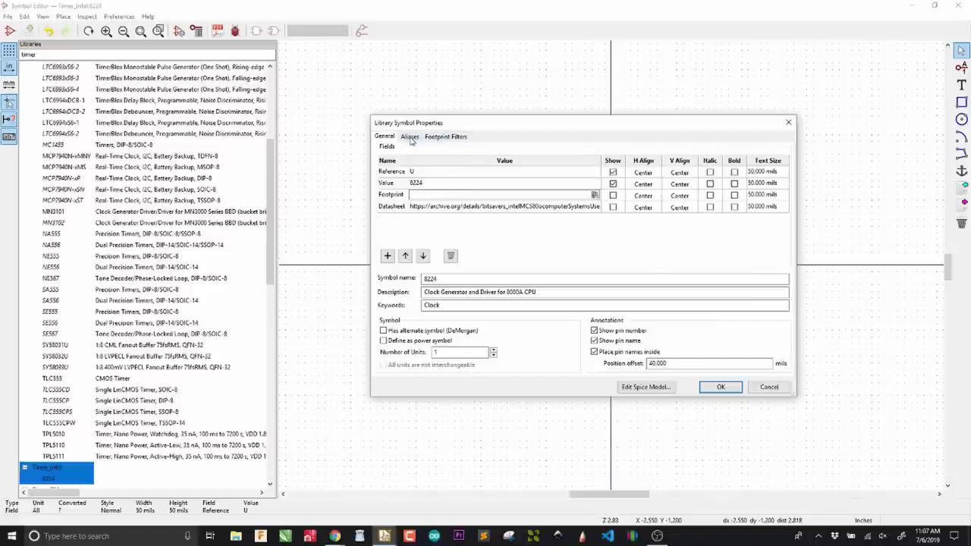
click(411, 137)
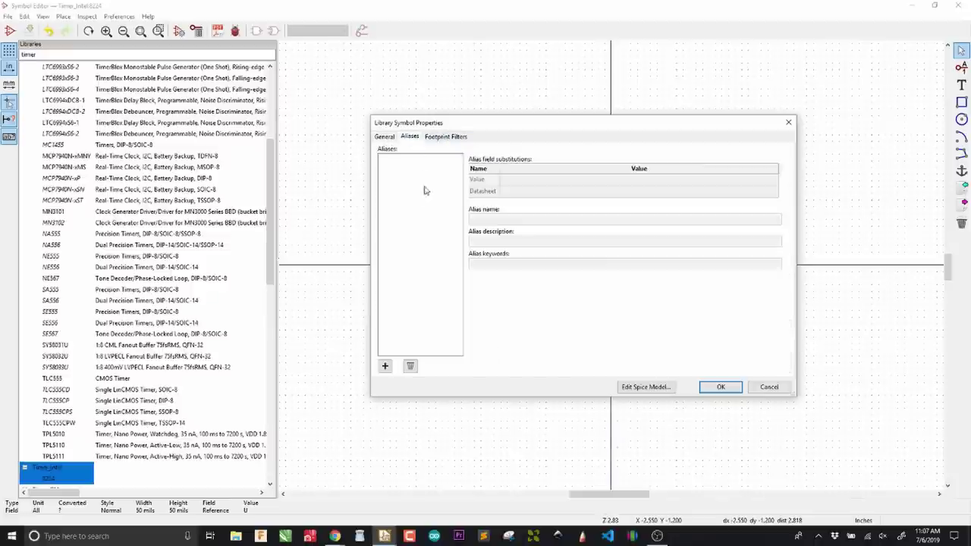
click(385, 136)
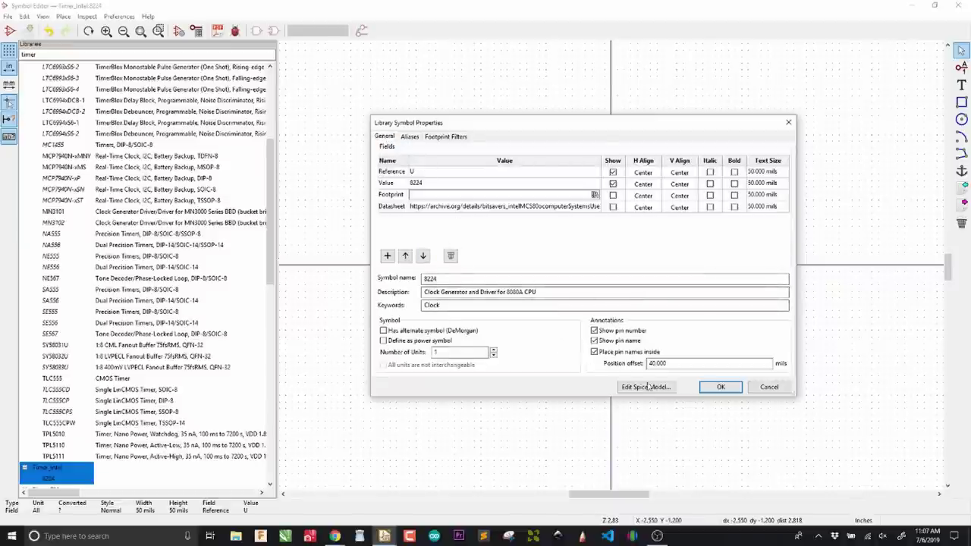
Apply the symbol properties and save the 8224 symbol in the Timer_Intel library
click(720, 388)
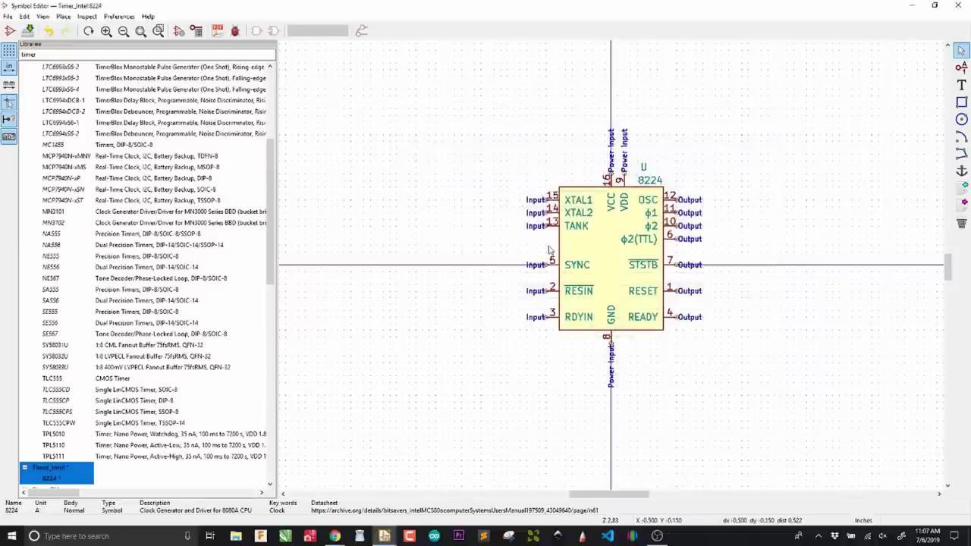
key(ctrl+s)
scroll(72, 423, down, 3)
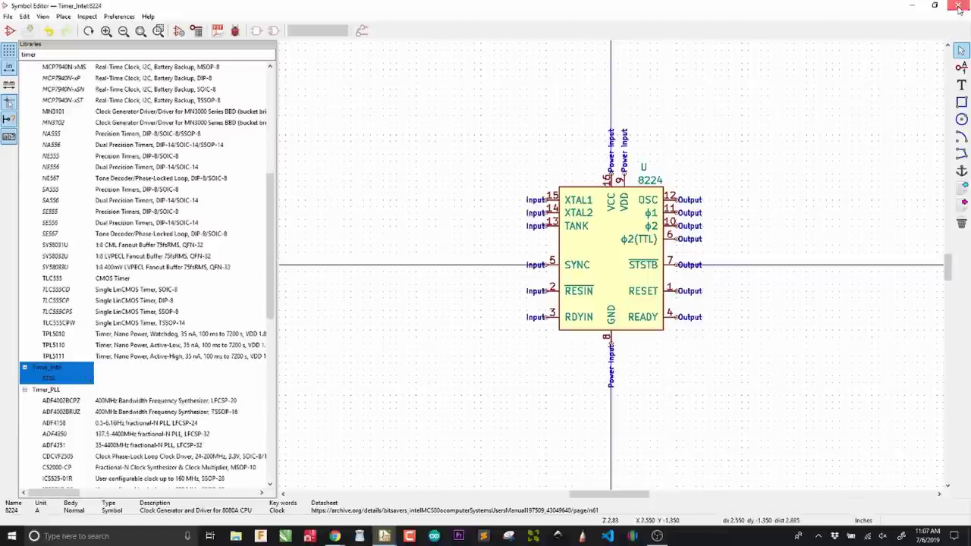
Switch to the Motherboard schematic, find the 8224 symbol and place one near the sheet's left border in row B
click(334, 536)
mouse_move(385, 536)
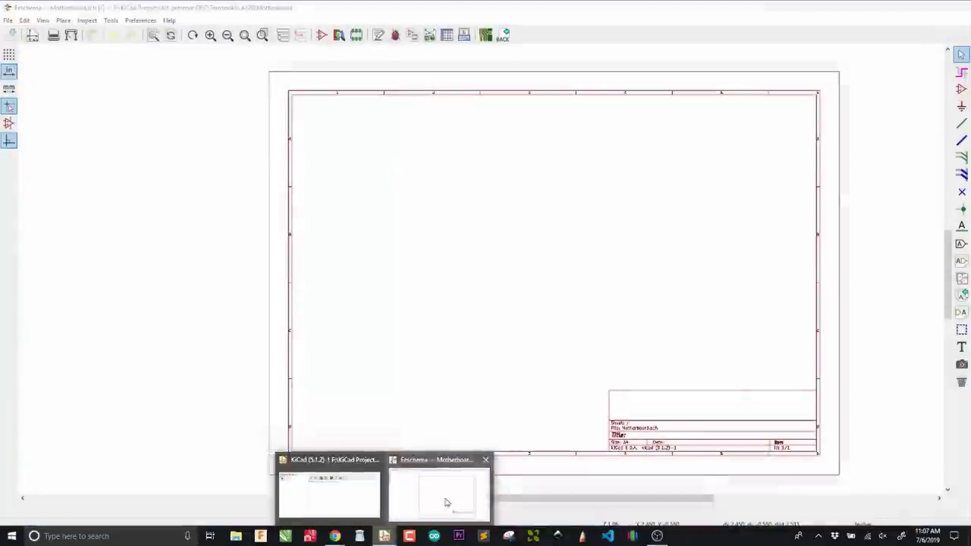
click(446, 502)
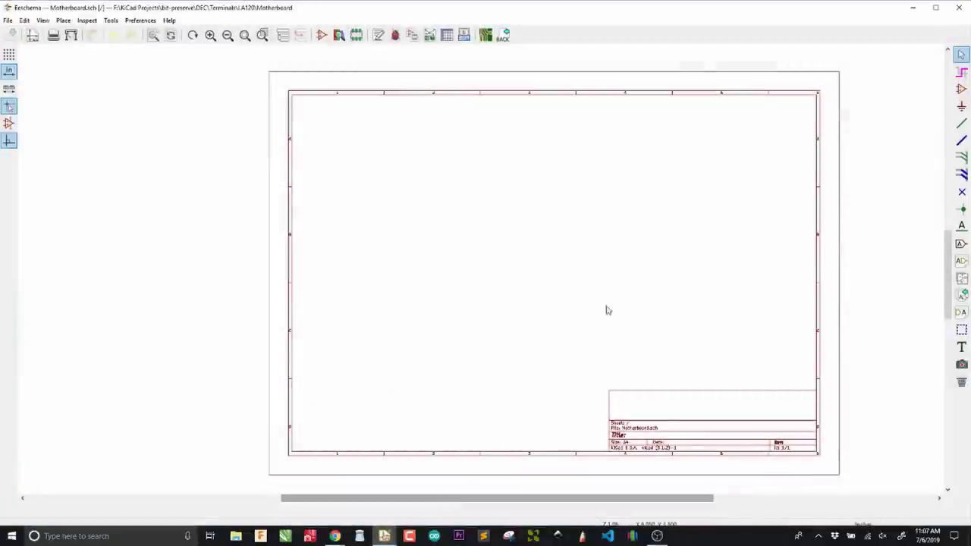
click(960, 89)
click(533, 191)
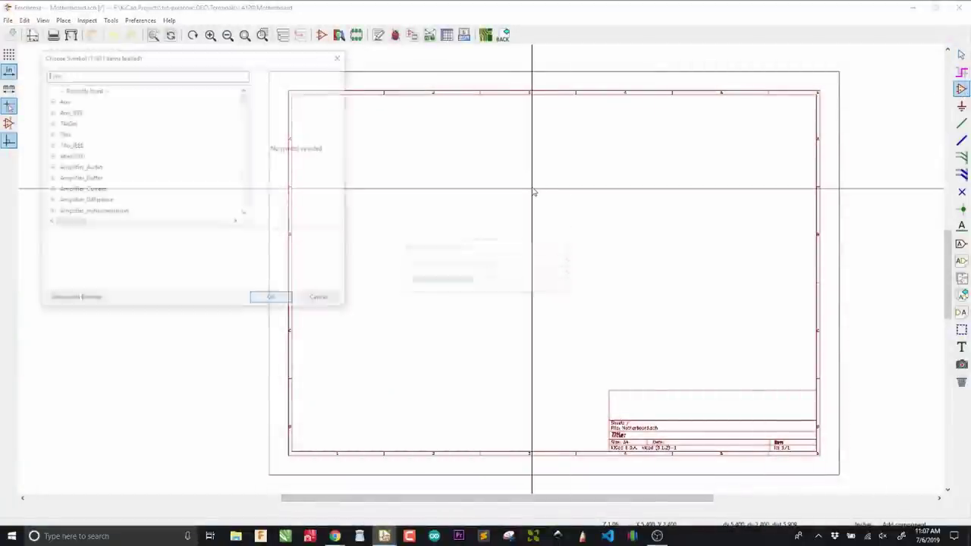
text(8224)
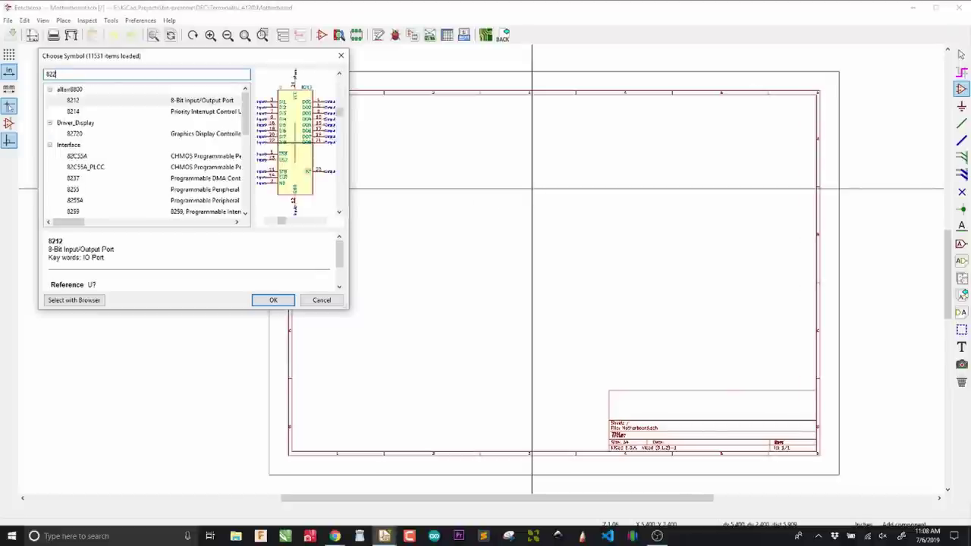
click(270, 300)
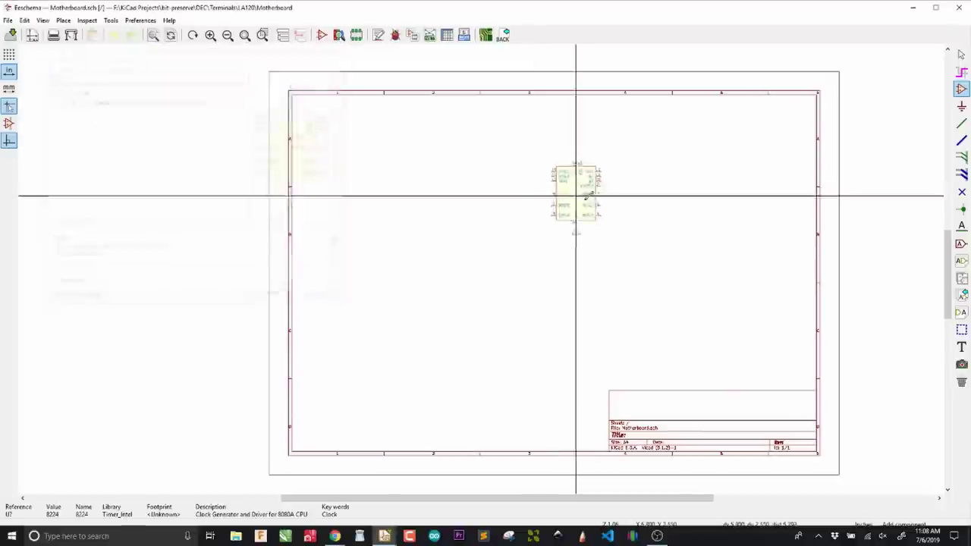
scroll(481, 269, up, 4)
click(481, 269)
scroll(456, 297, up, 2)
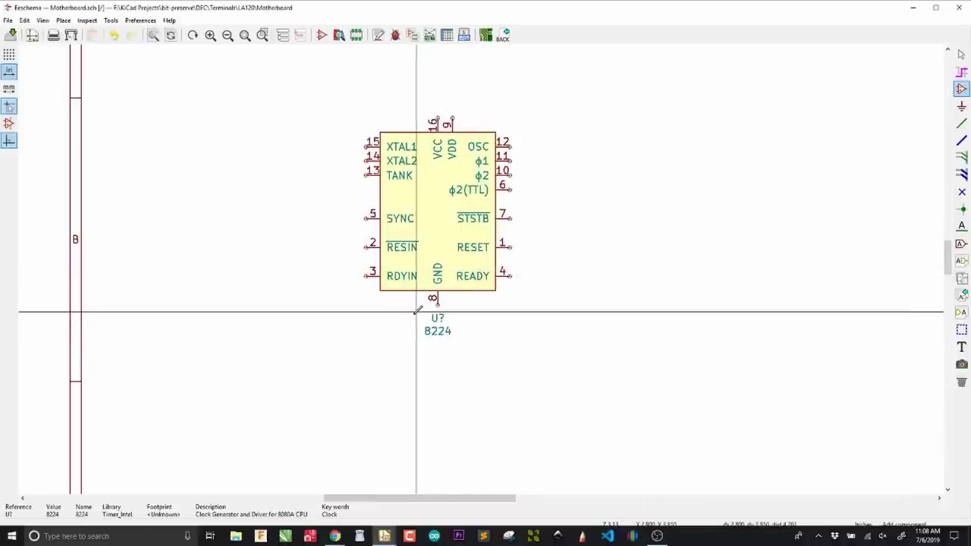
key(Escape)
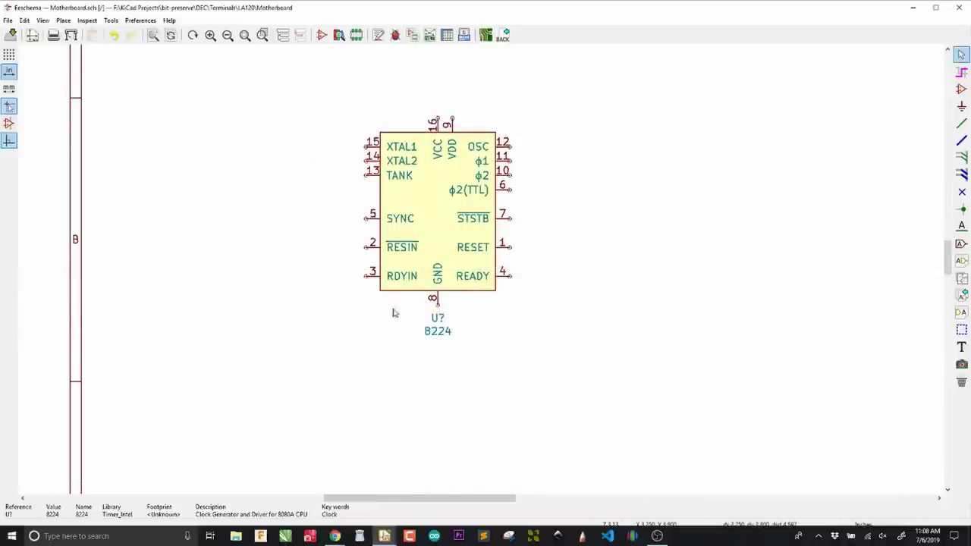
Move the value field and the reference field above the 8224's top edge, beside the VDD pin, with the reference over the value
key(m)
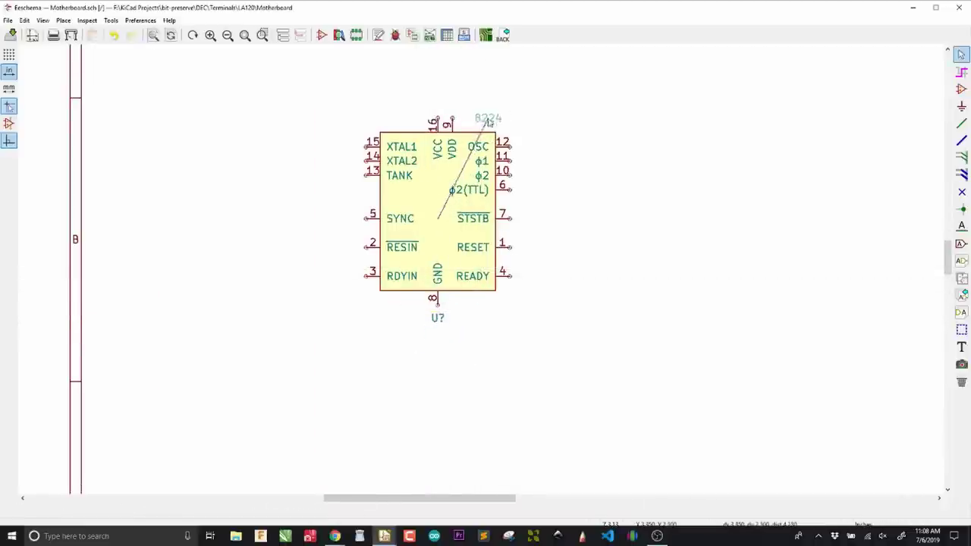
click(477, 129)
key(m)
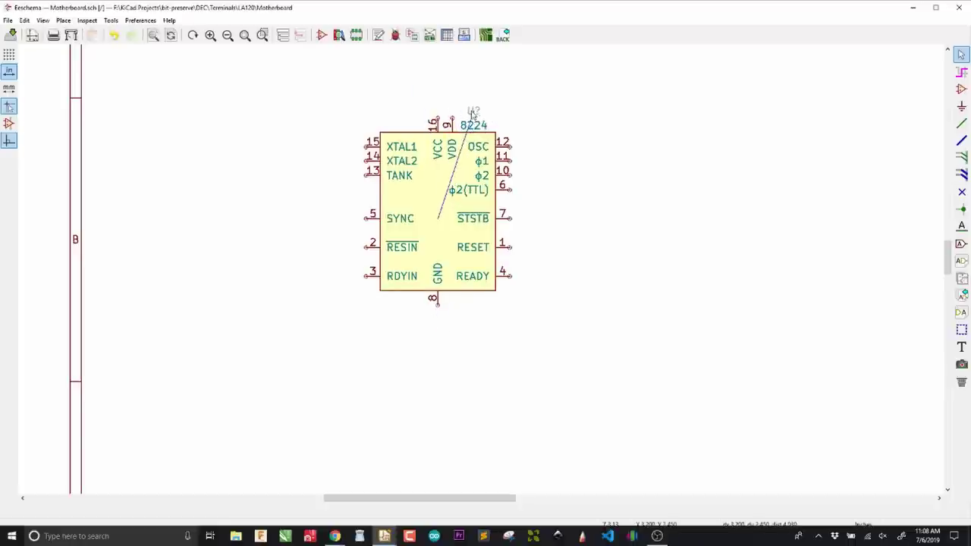
click(472, 113)
scroll(481, 273, down, 1)
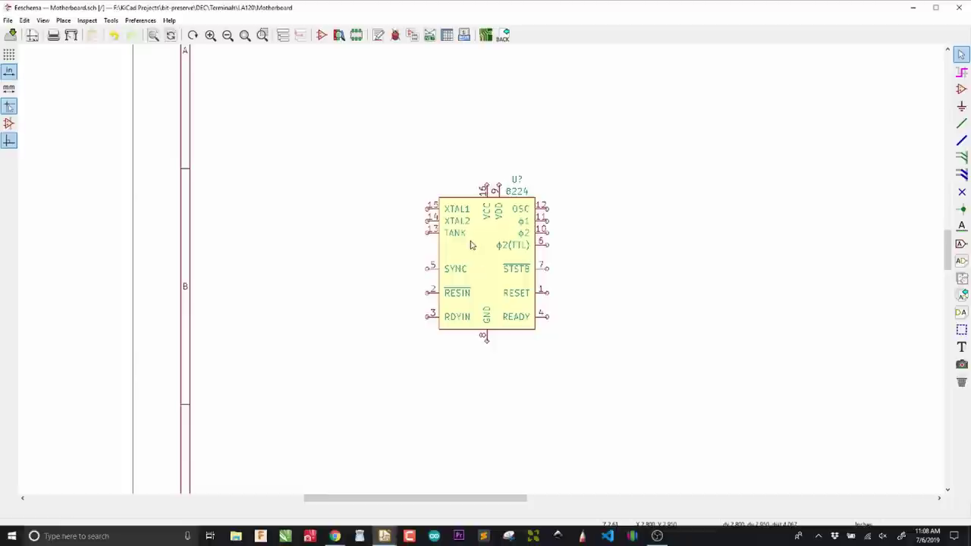
scroll(487, 257, up, 1)
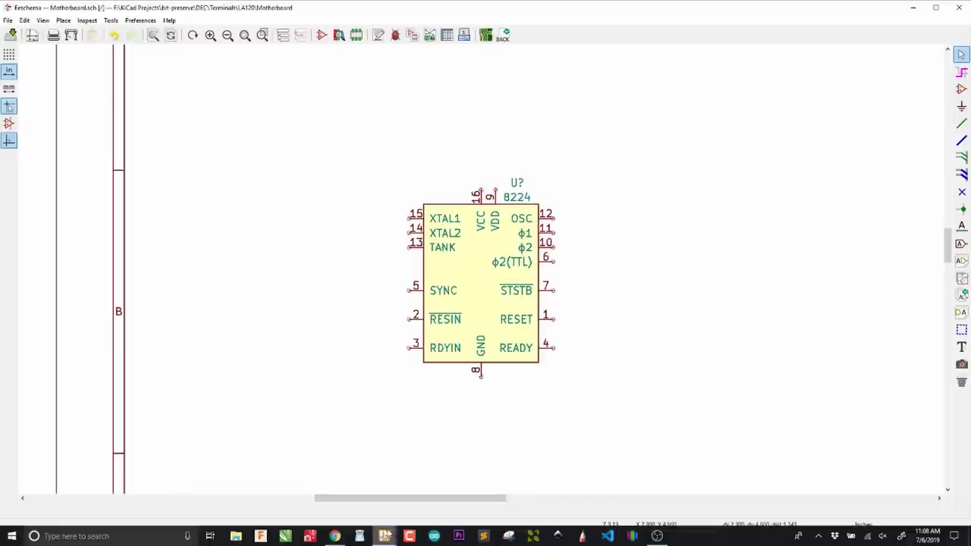
Open the placed 8224 in the library editor and set the electrical type of pins XTAL1 and XTAL2 to Passive
mouse_move(384, 536)
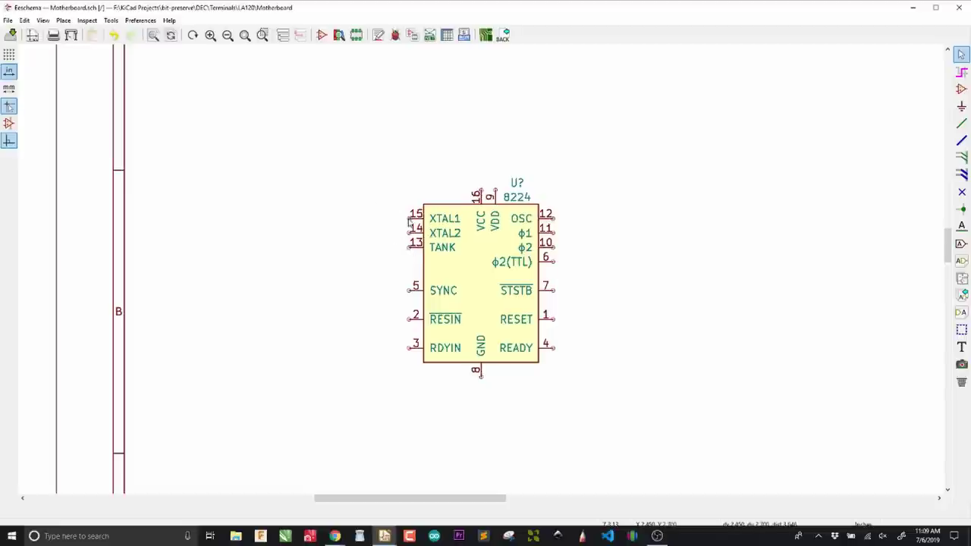
right_click(473, 262)
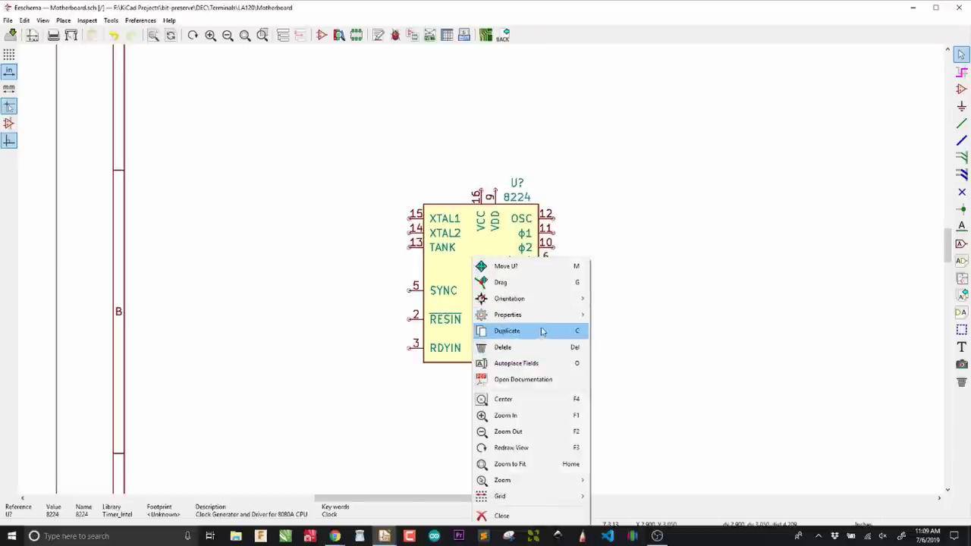
mouse_move(529, 321)
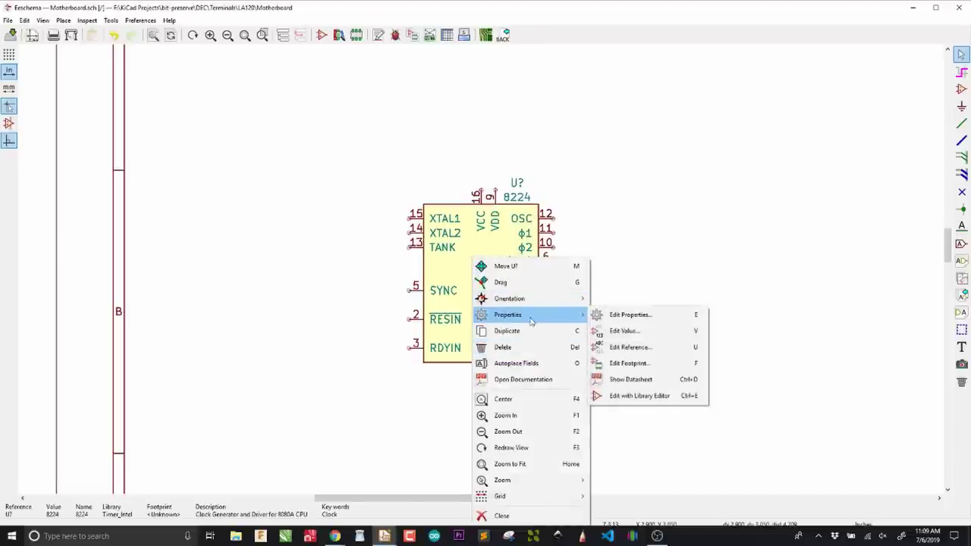
click(640, 395)
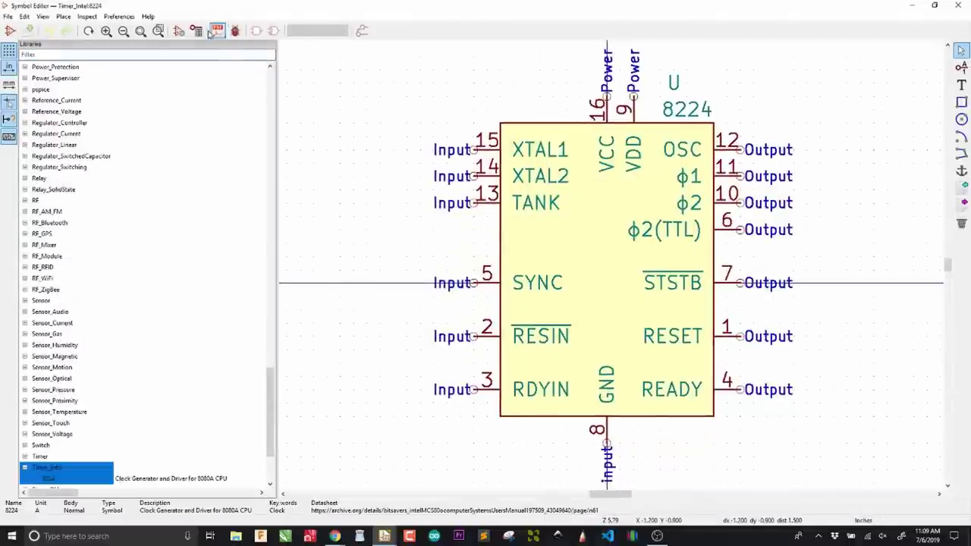
click(196, 30)
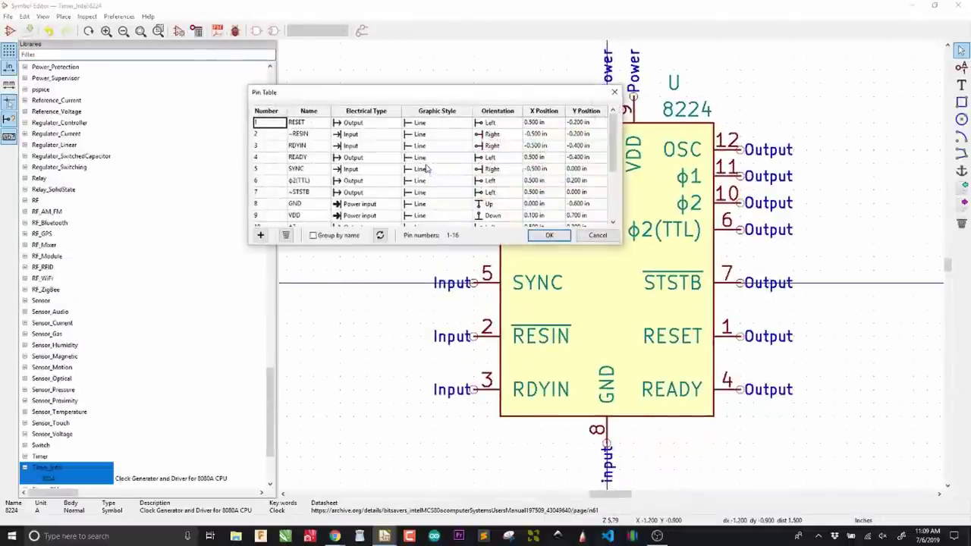
click(305, 113)
scroll(355, 160, down, 3)
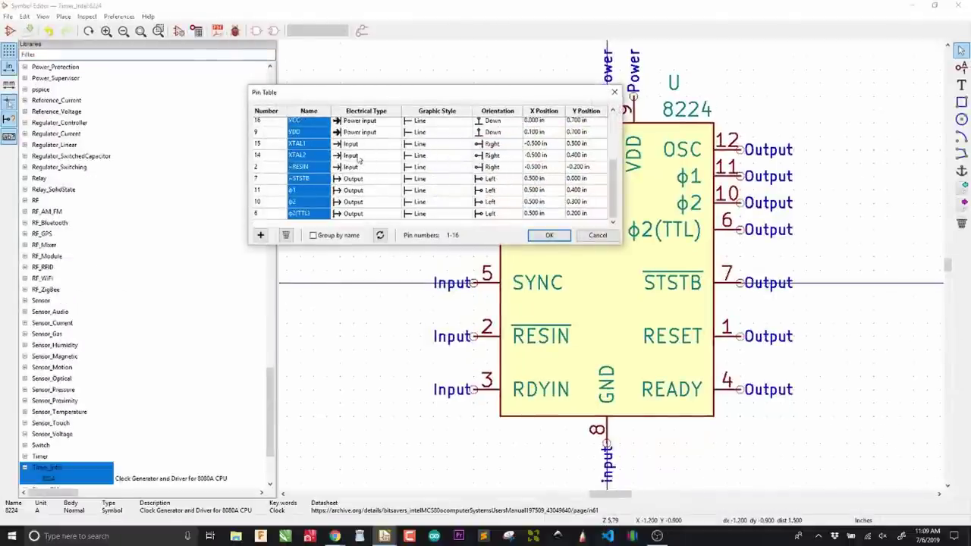
click(357, 144)
click(361, 147)
click(358, 155)
click(364, 155)
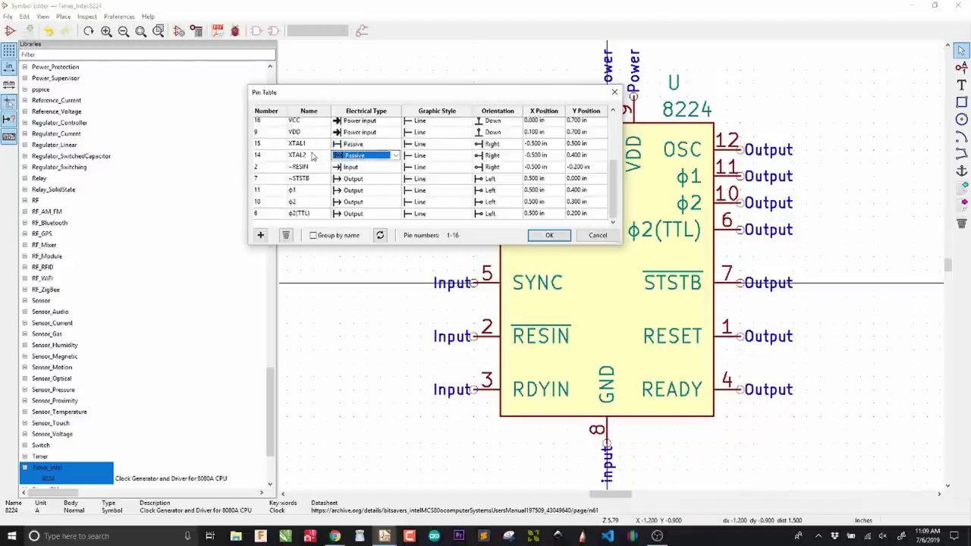
Set the TANK pin's electrical type to Passive, apply the pin table changes and save the symbol
scroll(312, 156, up, 2)
double_click(354, 155)
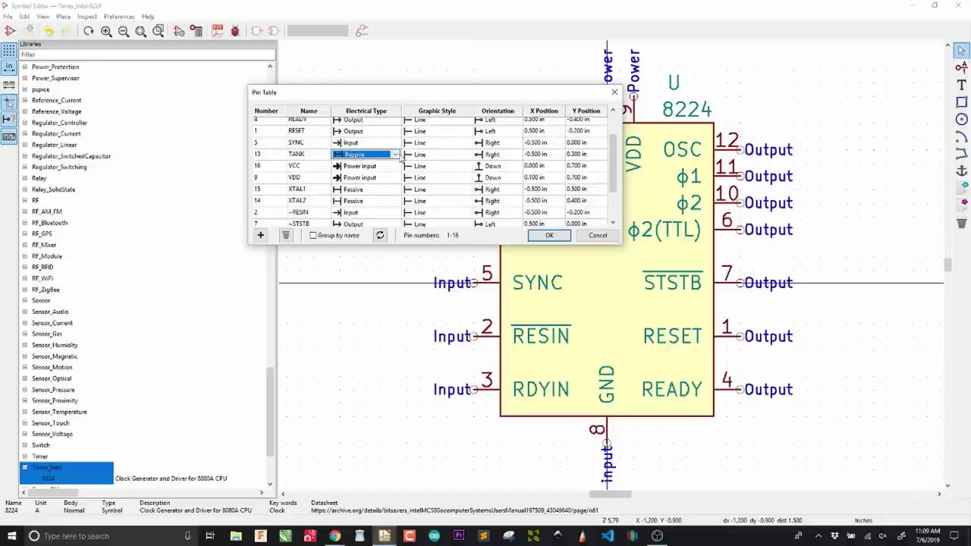
click(549, 235)
key(ctrl+s)
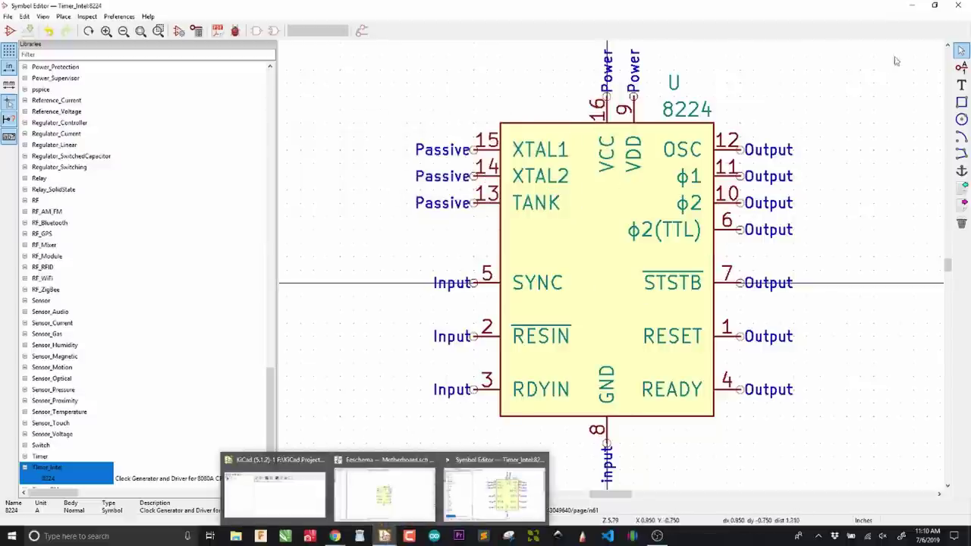
Switch back to the Motherboard schematic and look over the placed 8224 symbol
click(379, 497)
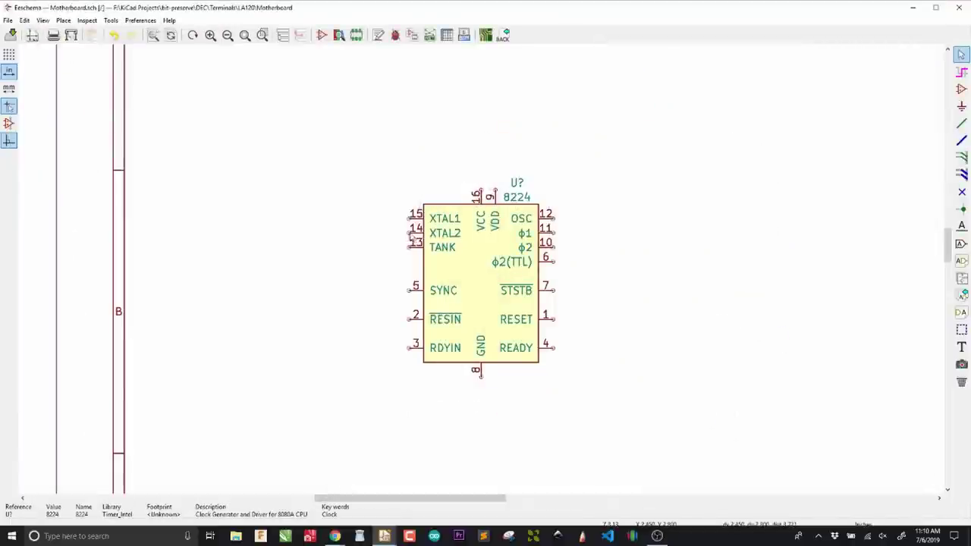
drag(474, 235, 461, 270)
click(471, 270)
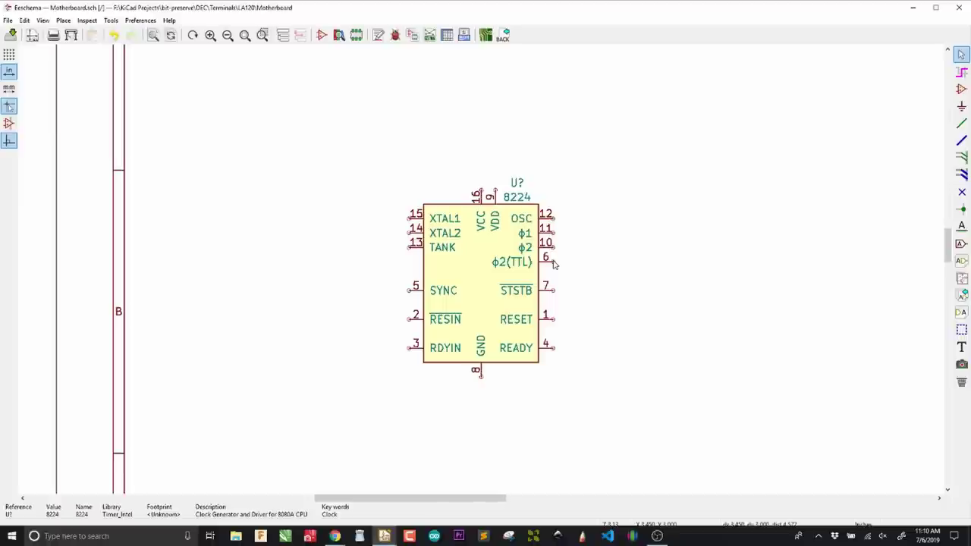
Reopen the 8224 in the library editor and check the electrical types offered for the ~RESIN pin in the pin table
right_click(481, 267)
mouse_move(521, 122)
click(630, 138)
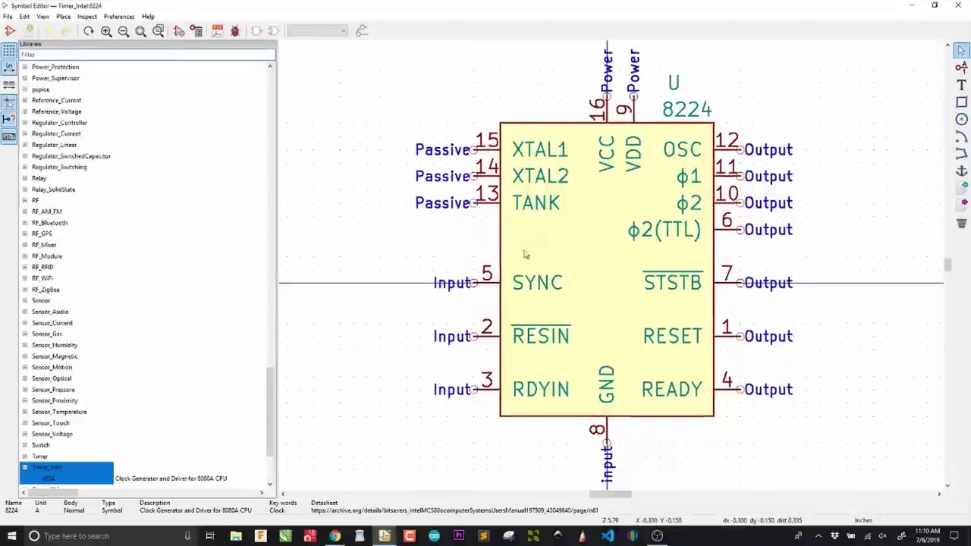
click(195, 30)
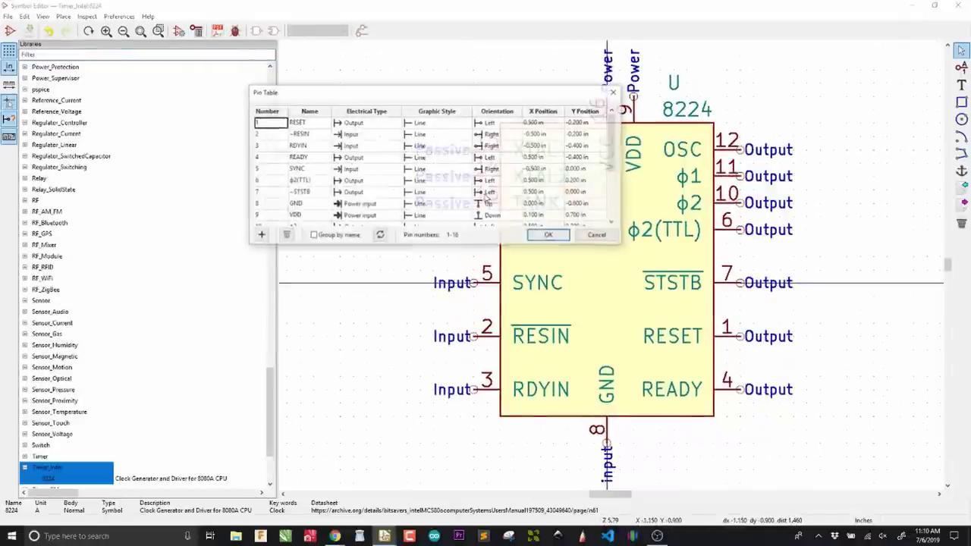
click(362, 135)
click(394, 134)
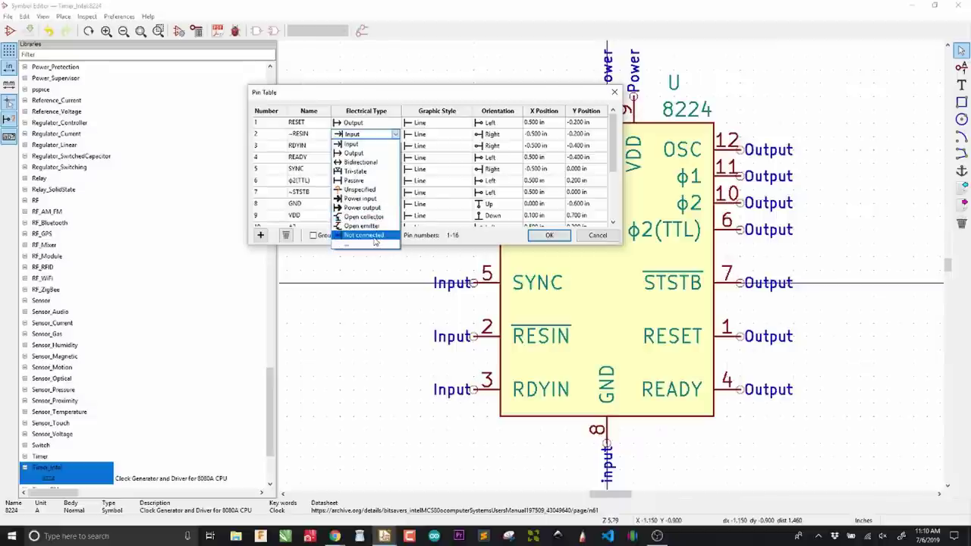
click(594, 237)
click(596, 235)
Create a pin with name and number 17 below TANK and set its electrical type to Not connected
click(962, 68)
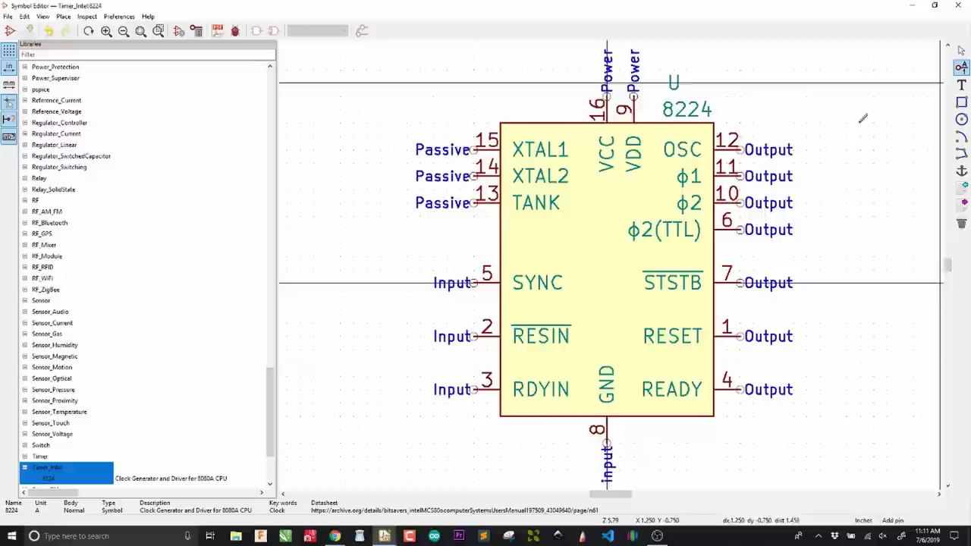
click(471, 236)
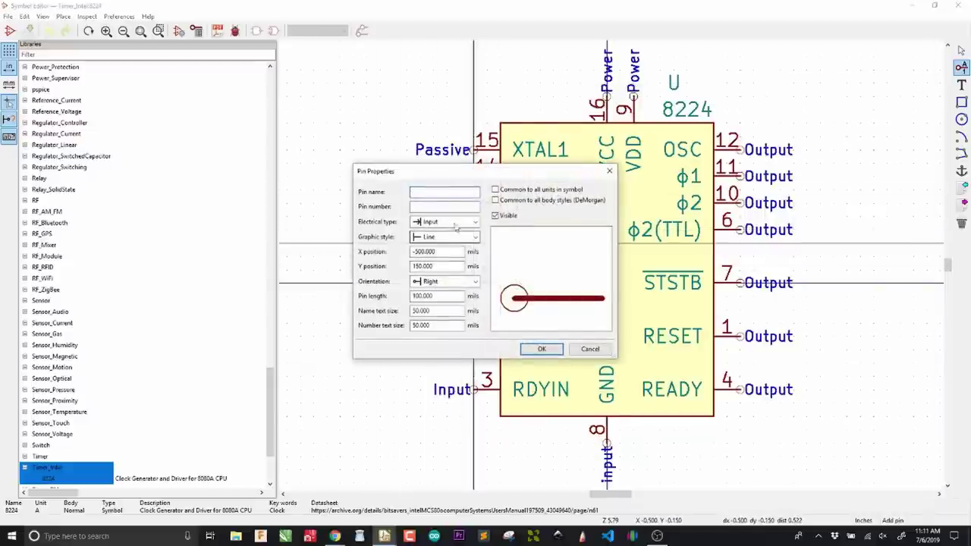
text(17)
key(Tab)
text(17)
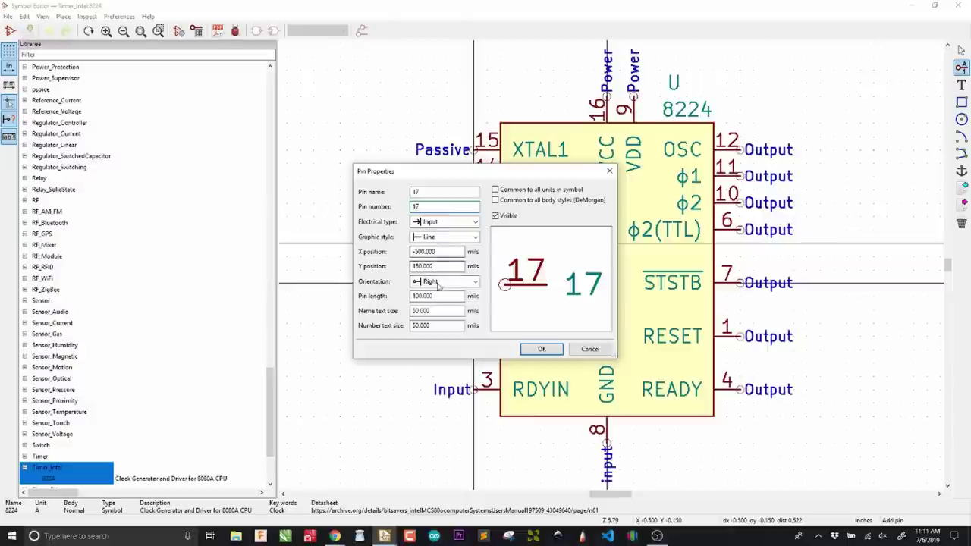
click(450, 227)
click(444, 324)
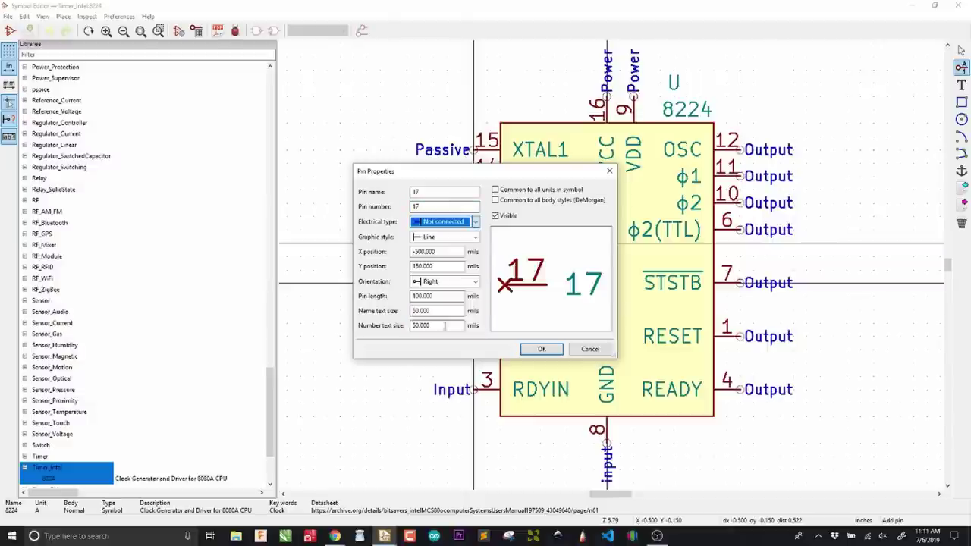
Give pin 17 a length of 0, make it invisible and place it on the body's left edge between TANK and SYNC
click(437, 296)
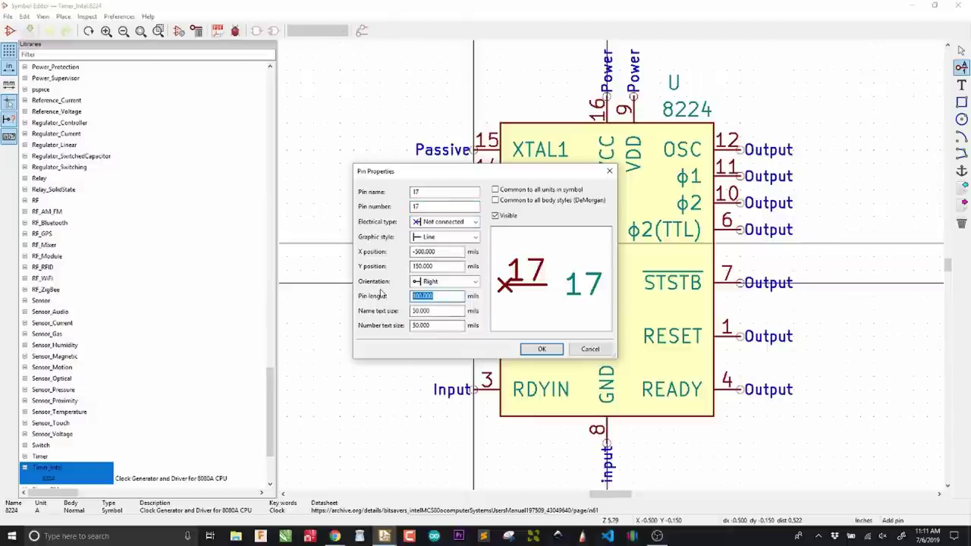
text(0)
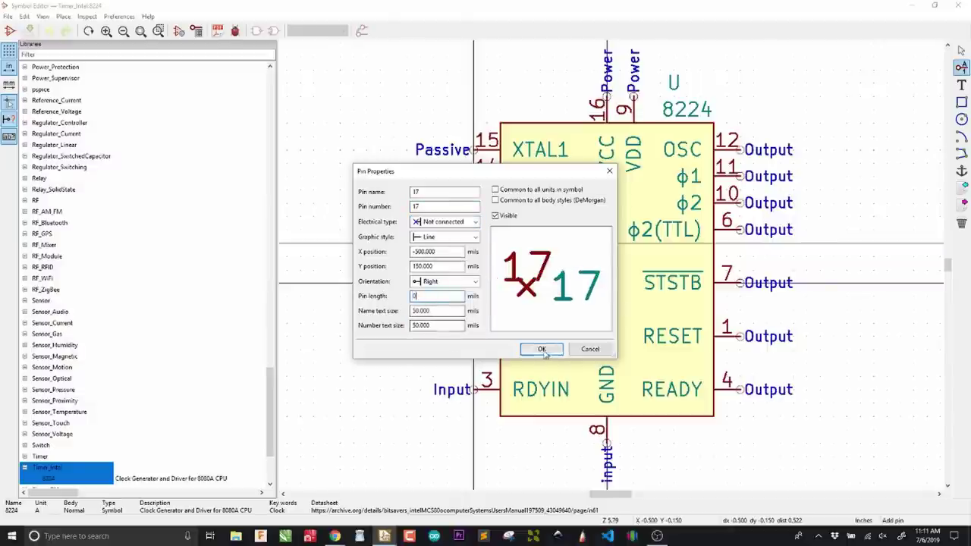
click(494, 215)
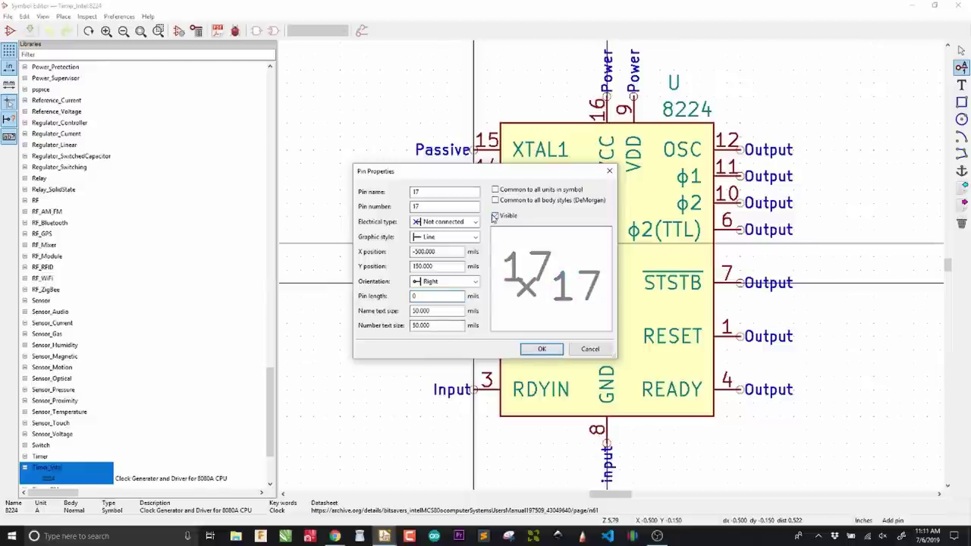
click(541, 350)
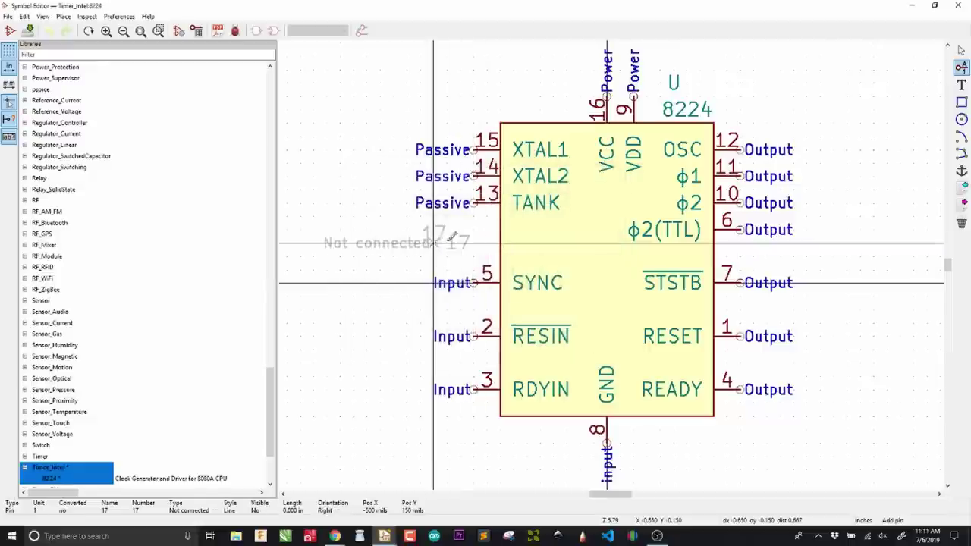
click(504, 241)
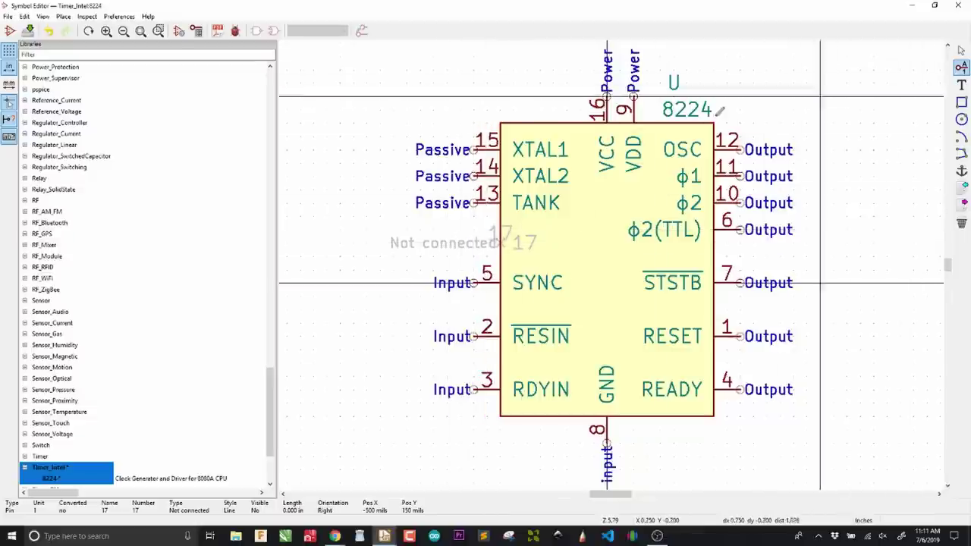
Add an invisible, zero-length Not connected pin with name and number 18 on the body's left edge just above pin 17
click(473, 218)
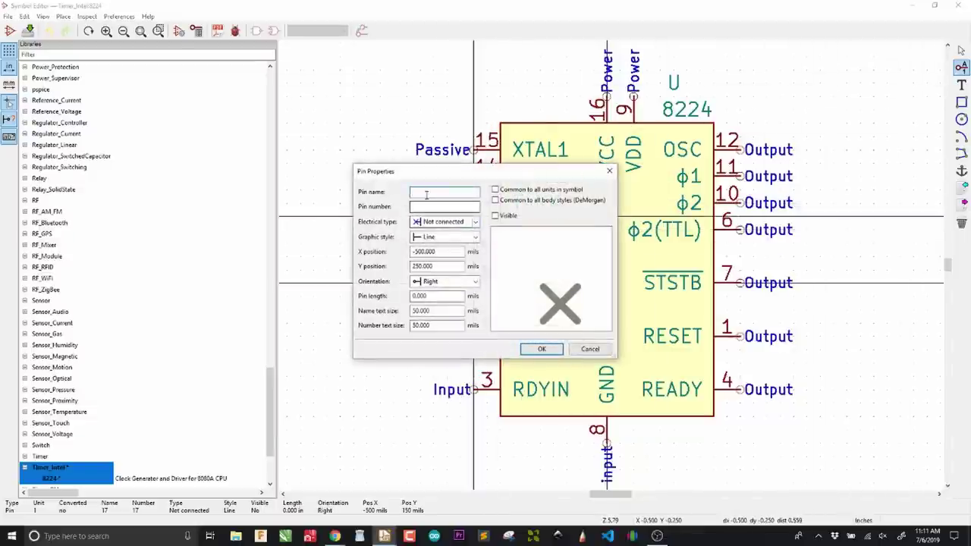
text(18)
key(Tab)
text(18)
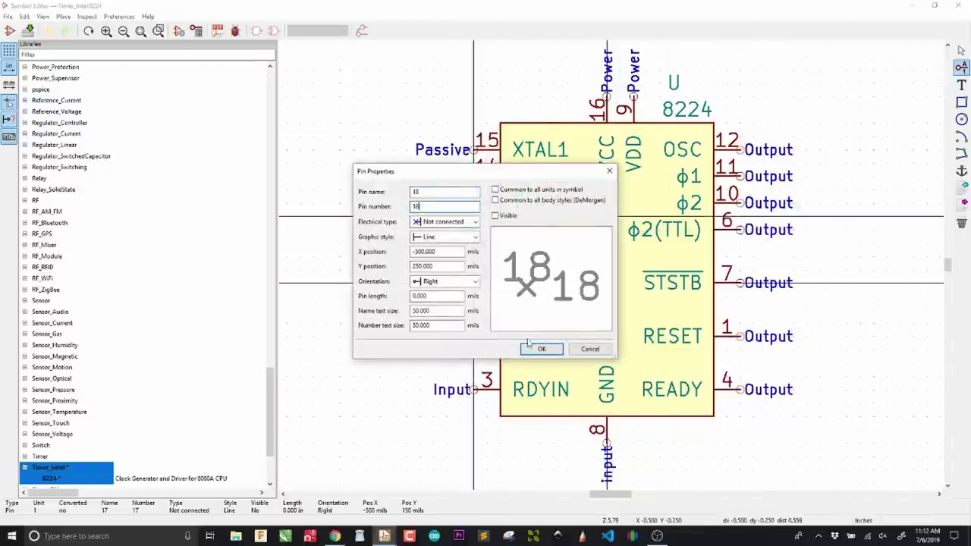
click(536, 348)
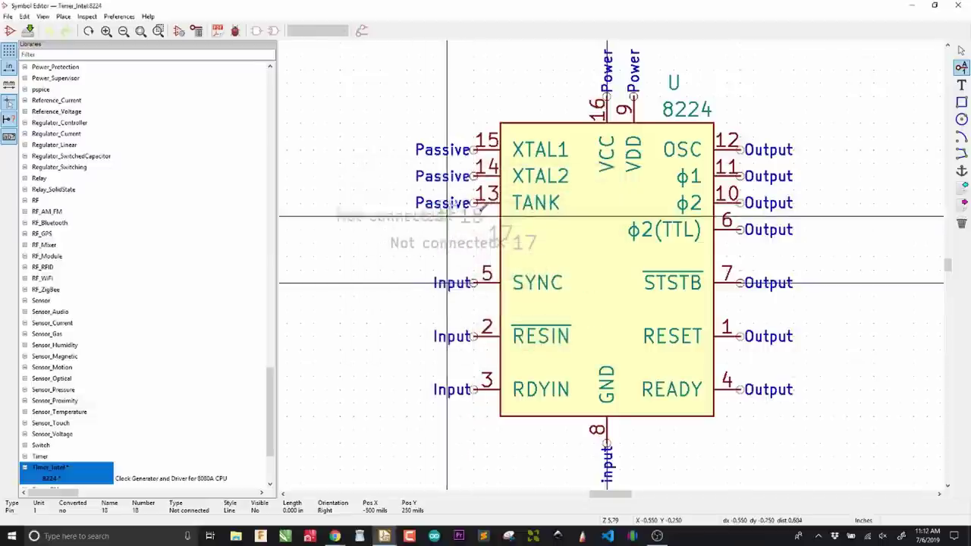
click(501, 229)
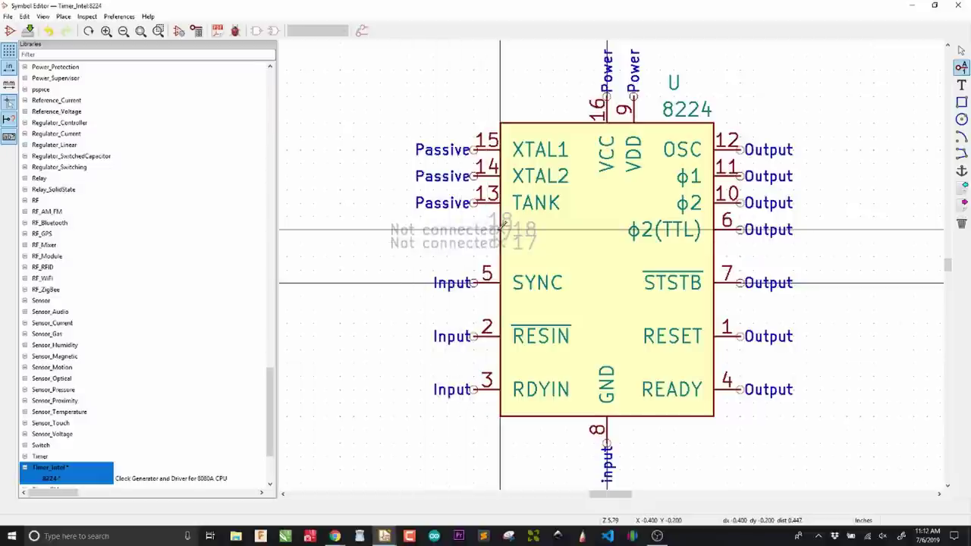
Stack pin 17 on pin 18 at the body's left edge, and delete both pins
click(466, 232)
click(515, 273)
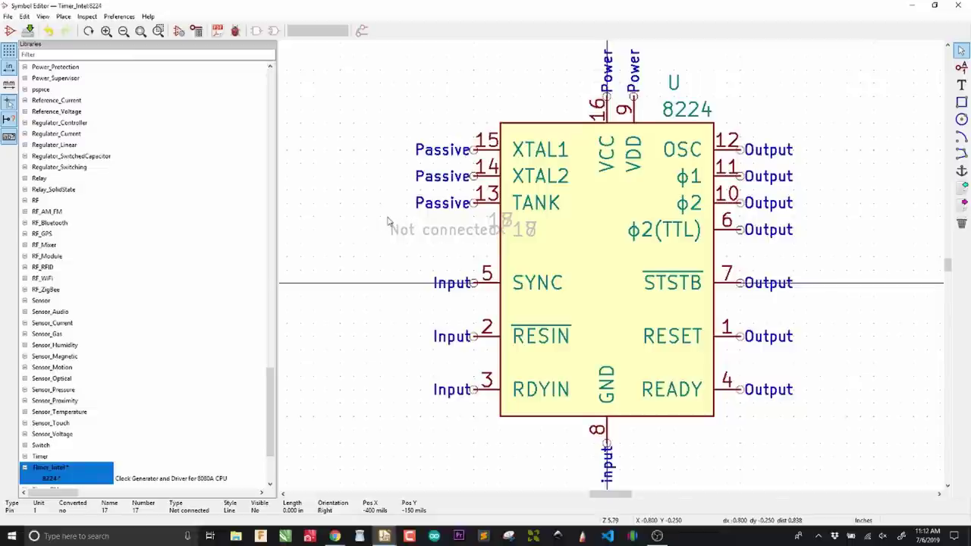
click(491, 231)
click(494, 253)
key(Delete)
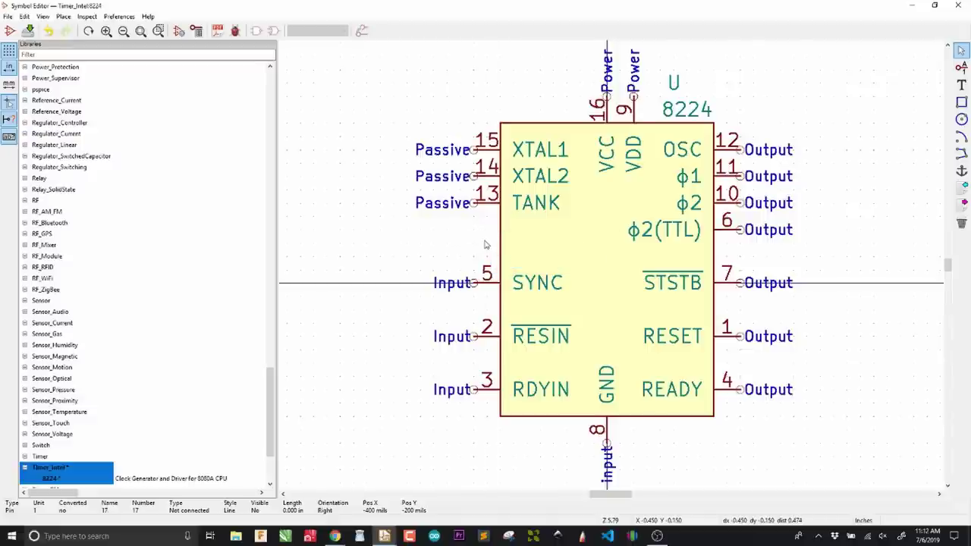
Save the 8224 symbol, close the symbol editor and return to the placed 8224 in the Motherboard schematic
key(ctrl+s)
click(960, 6)
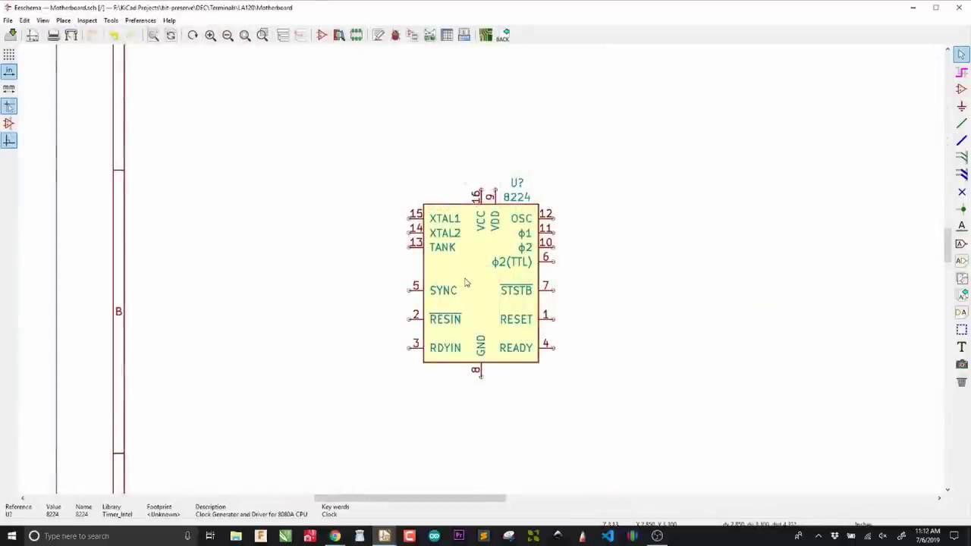
scroll(471, 279, down, 1)
scroll(480, 273, down, 1)
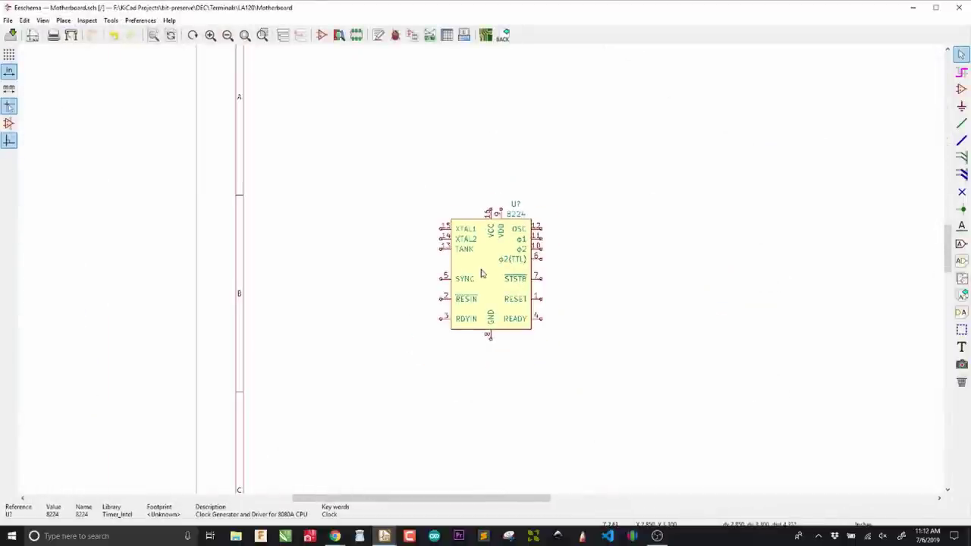
click(480, 273)
scroll(486, 273, up, 1)
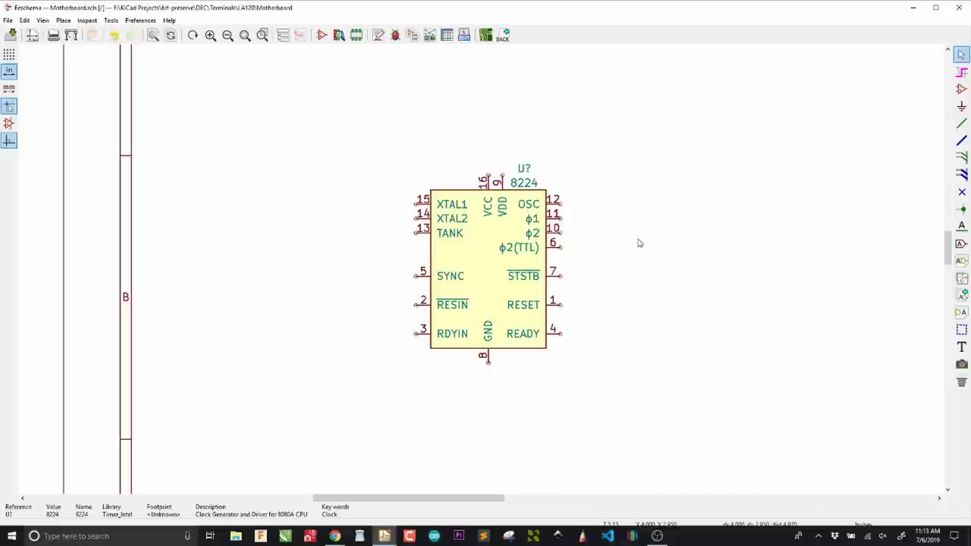